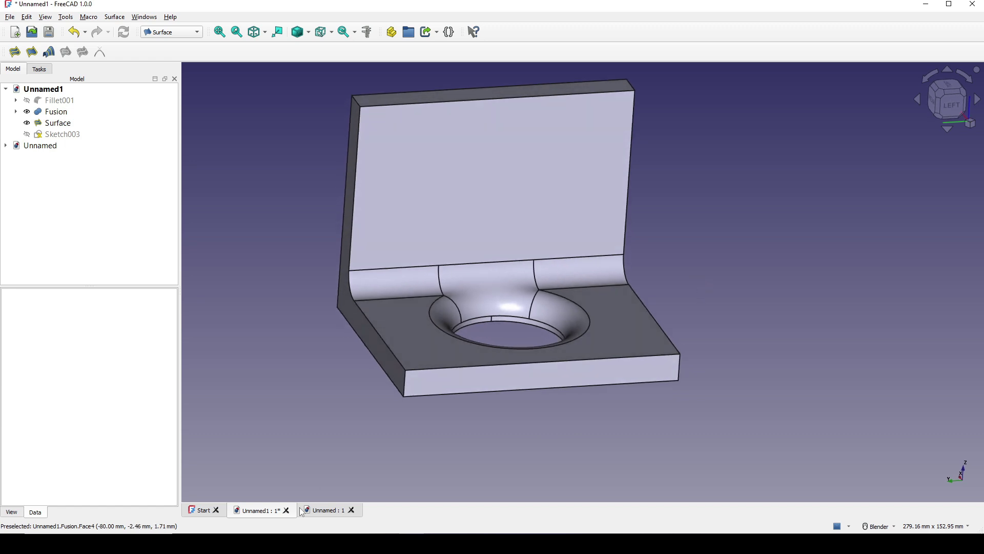
# Step: Switch to the Unnamed document, showing the block with its filleted cylindrical boss
pyautogui.click(322, 511)
# Step: Orbit and pan around the block-and-boss part, then hide the Solid object
pyautogui.moveTo(638, 355); pyautogui.dragTo(647, 376, button='middle')
pyautogui.moveTo(666, 278); pyautogui.dragTo(574, 271, button='middle')
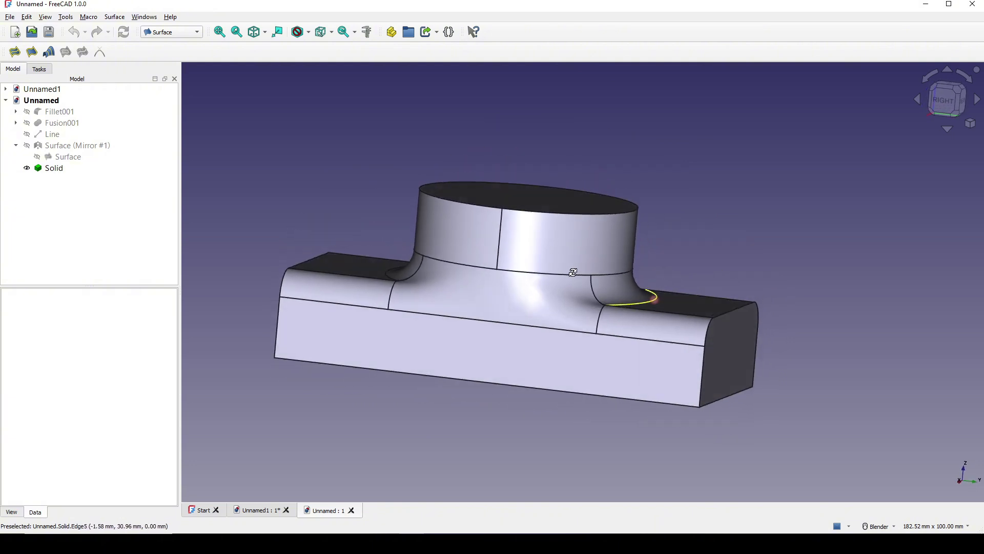
pyautogui.moveTo(498, 373); pyautogui.dragTo(574, 411, button='middle')
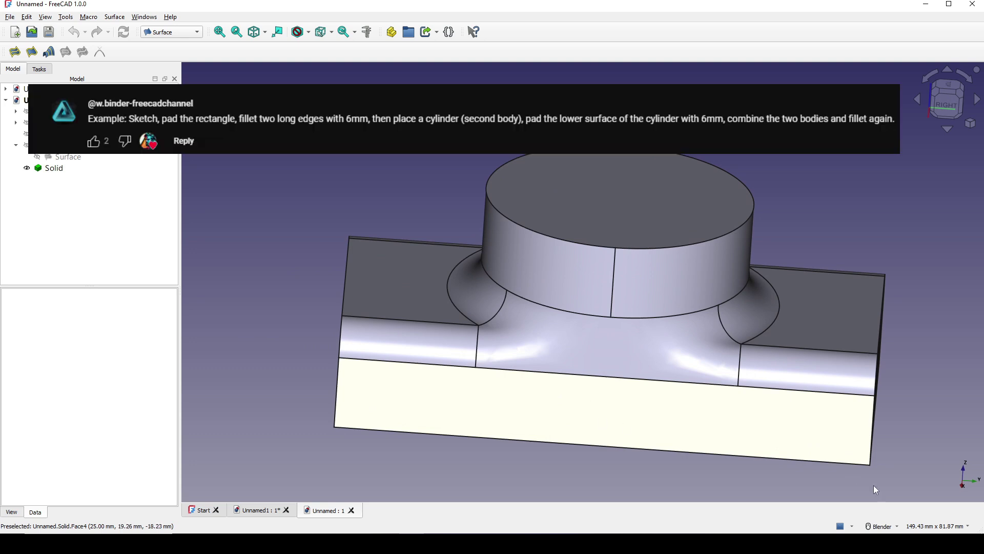
pyautogui.keyDown('shift'); pyautogui.moveTo(963, 292); pyautogui.dragTo(912, 298, button='middle'); pyautogui.keyUp('shift')
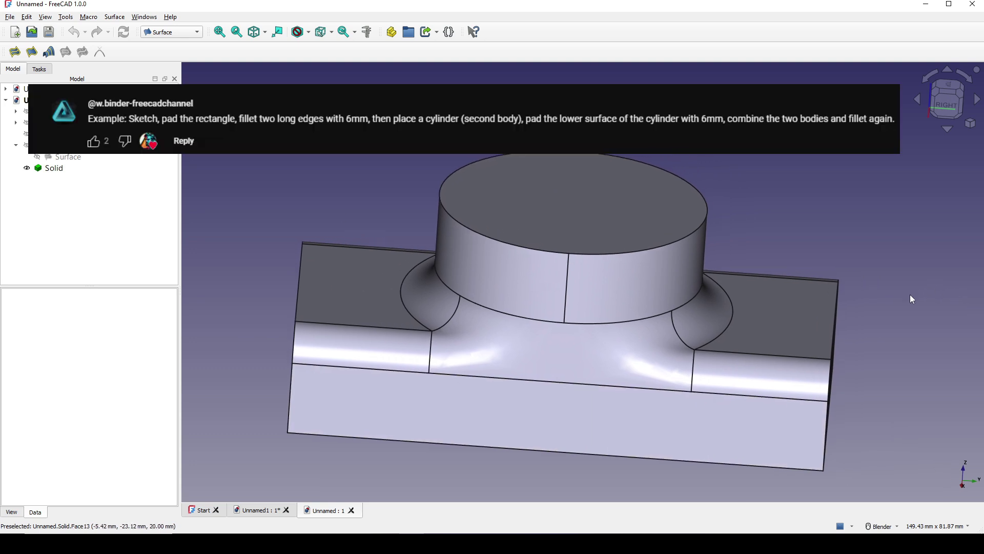
pyautogui.keyDown('shift'); pyautogui.moveTo(796, 305); pyautogui.dragTo(771, 285, button='middle'); pyautogui.keyUp('shift')
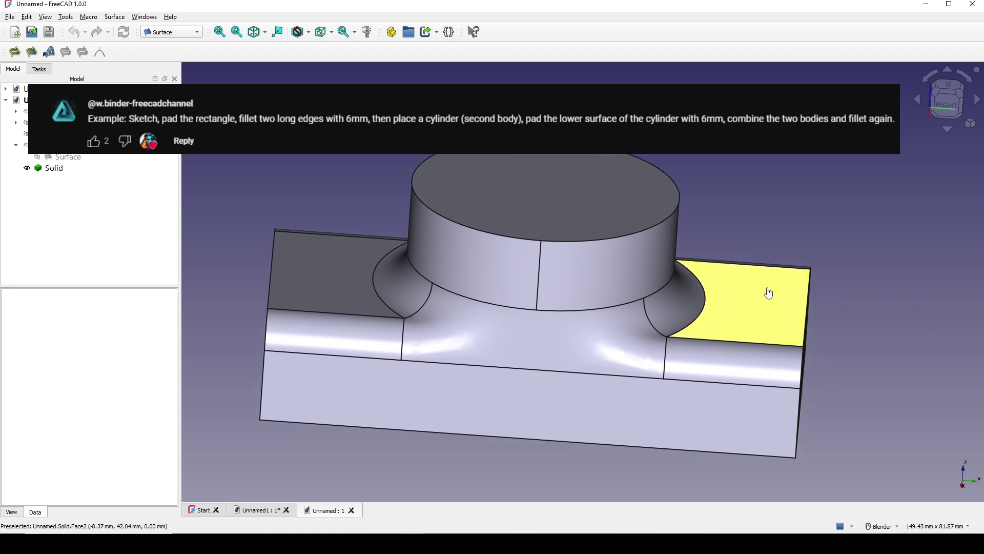
pyautogui.click(54, 170)
pyautogui.press('space')
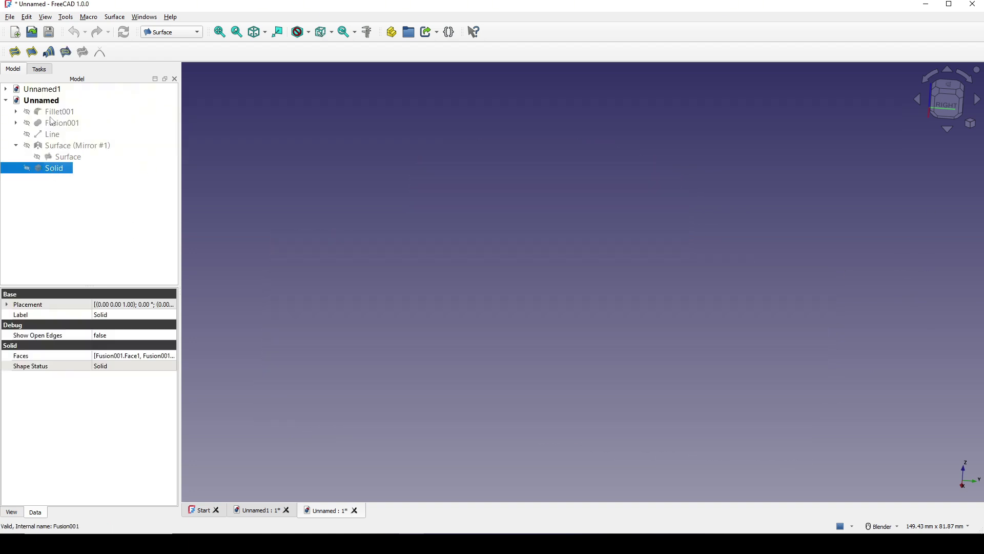
# Step: Show Fillet001 and inspect its filleted surface from several zoomed, oblique angles
pyautogui.click(58, 112)
pyautogui.press('space')
pyautogui.keyDown('shift'); pyautogui.moveTo(608, 300); pyautogui.dragTo(584, 274, button='middle'); pyautogui.keyUp('shift')
pyautogui.scroll(1, 584, 273)
pyautogui.click(756, 220)
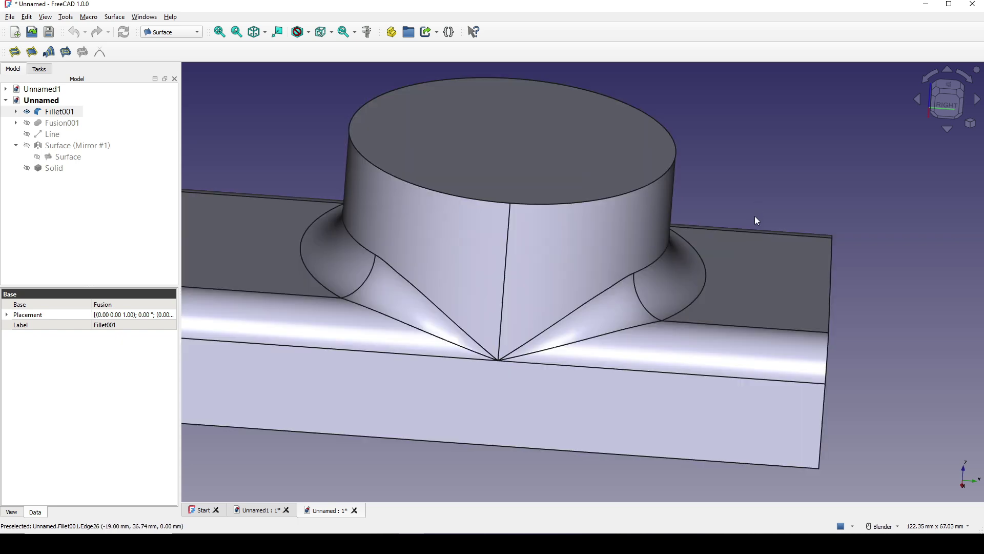
pyautogui.moveTo(661, 261); pyautogui.dragTo(696, 190, button='middle')
pyautogui.keyDown('shift'); pyautogui.moveTo(583, 301); pyautogui.dragTo(538, 309, button='middle'); pyautogui.keyUp('shift')
pyautogui.scroll(2, 655, 328)
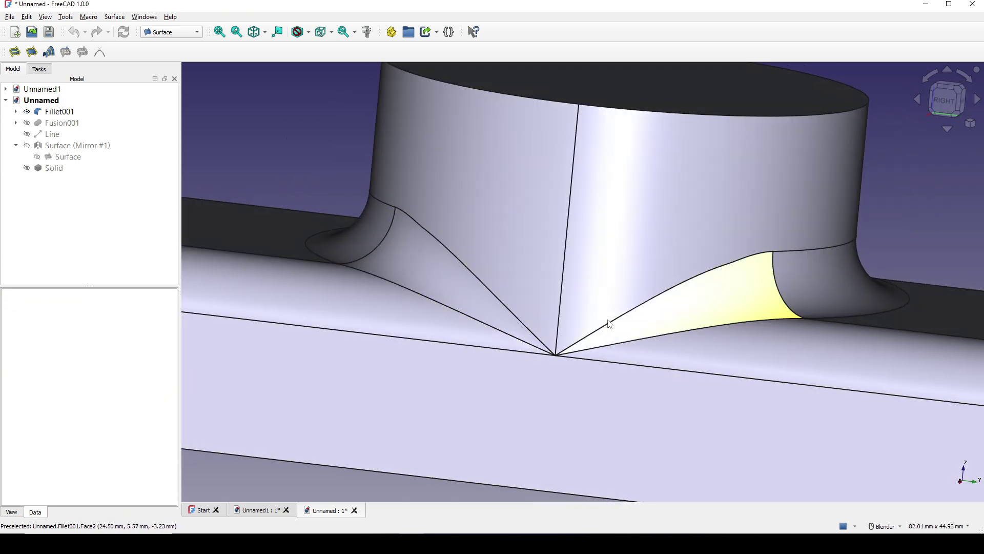
pyautogui.scroll(-3, 610, 329)
pyautogui.moveTo(611, 330); pyautogui.dragTo(530, 273, button='middle')
pyautogui.moveTo(610, 304); pyautogui.dragTo(577, 371, button='middle')
pyautogui.scroll(-1, 600, 347)
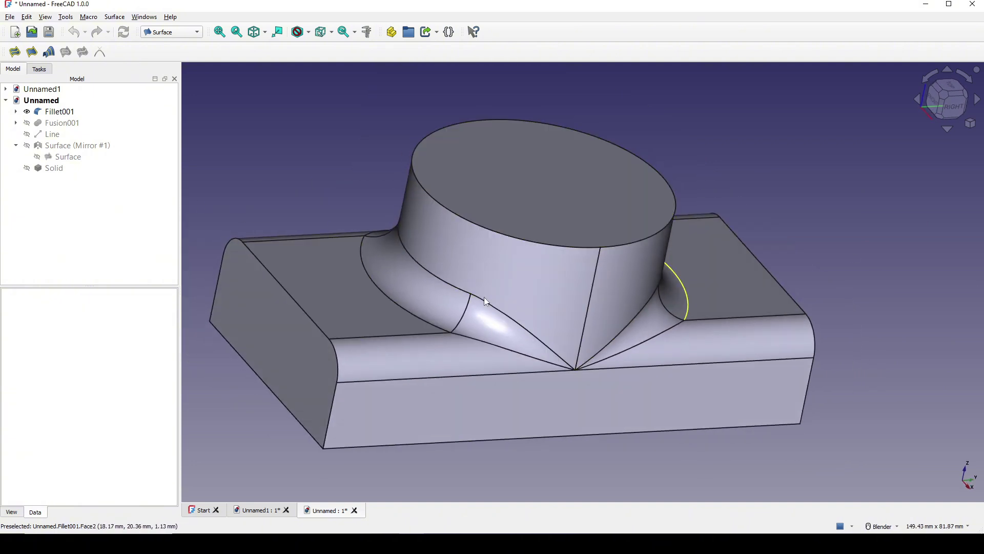
# Step: Hide Fillet001 and make the Solid object visible again
pyautogui.click(61, 112)
pyautogui.press('space')
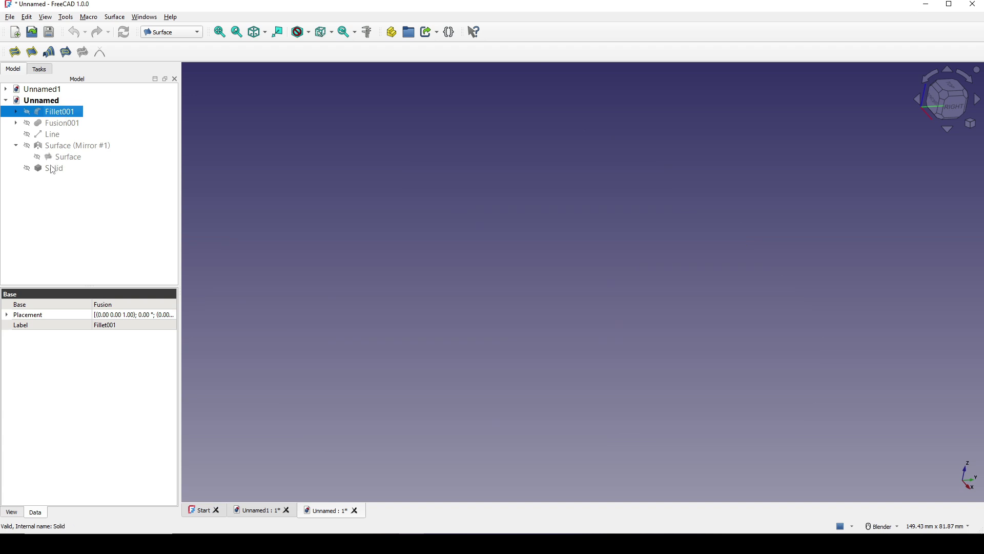
pyautogui.click(54, 168)
pyautogui.press('space')
pyautogui.click(855, 243)
pyautogui.moveTo(747, 339); pyautogui.dragTo(589, 405, button='middle')
# Step: Return to the Unnamed1 L-bracket document and orbit and zoom around the holed bracket
pyautogui.click(271, 507)
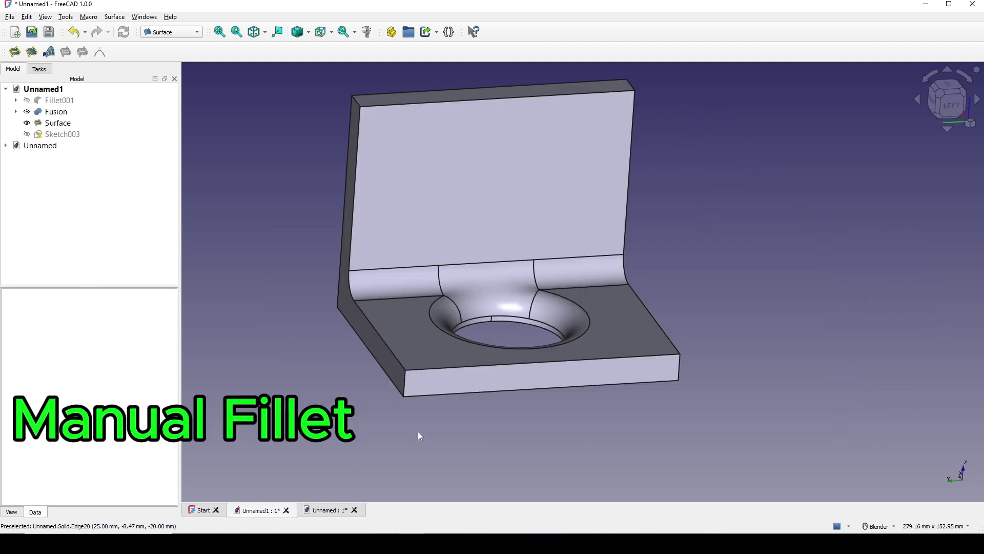
pyautogui.moveTo(552, 362); pyautogui.dragTo(684, 291, button='middle')
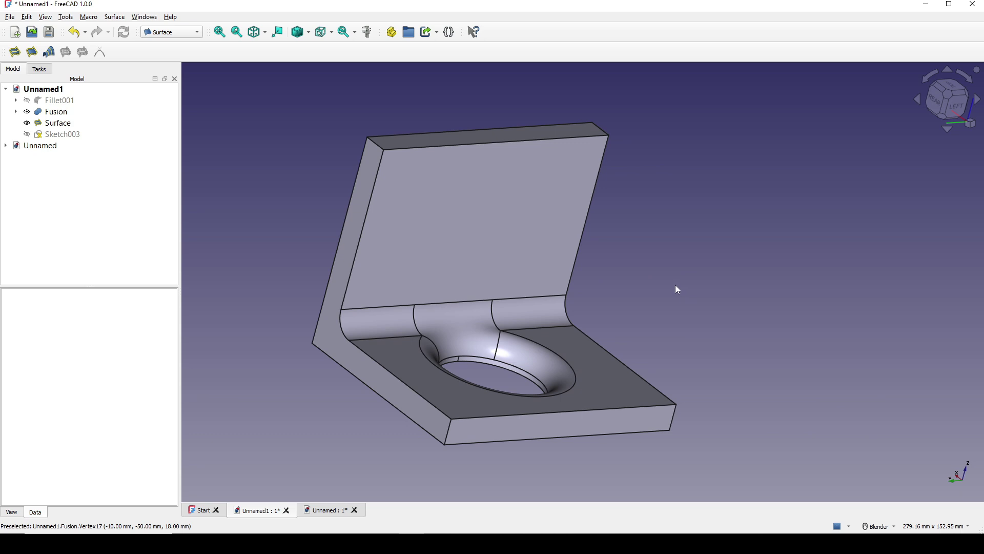
pyautogui.scroll(1, 677, 290)
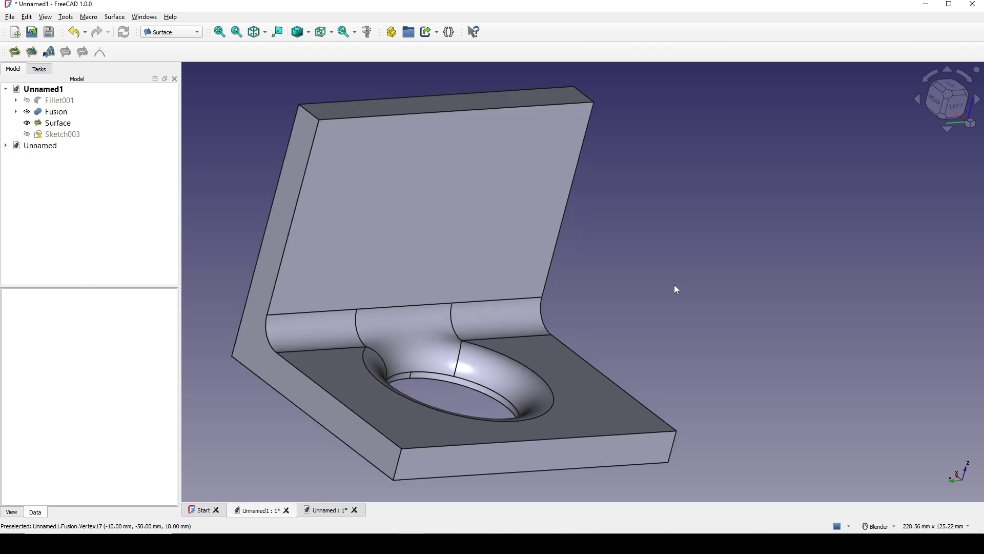
pyautogui.moveTo(659, 288); pyautogui.dragTo(636, 311, button='middle')
pyautogui.scroll(-2, 651, 305)
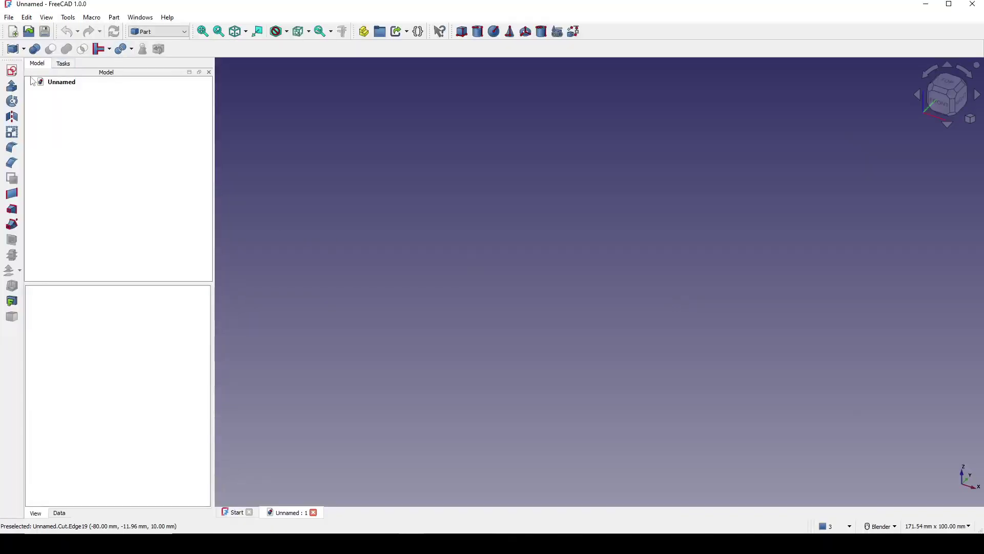
# Step: Start a sketch on the XZ plane and draw a closed L-shaped polyline outline
pyautogui.click(12, 70)
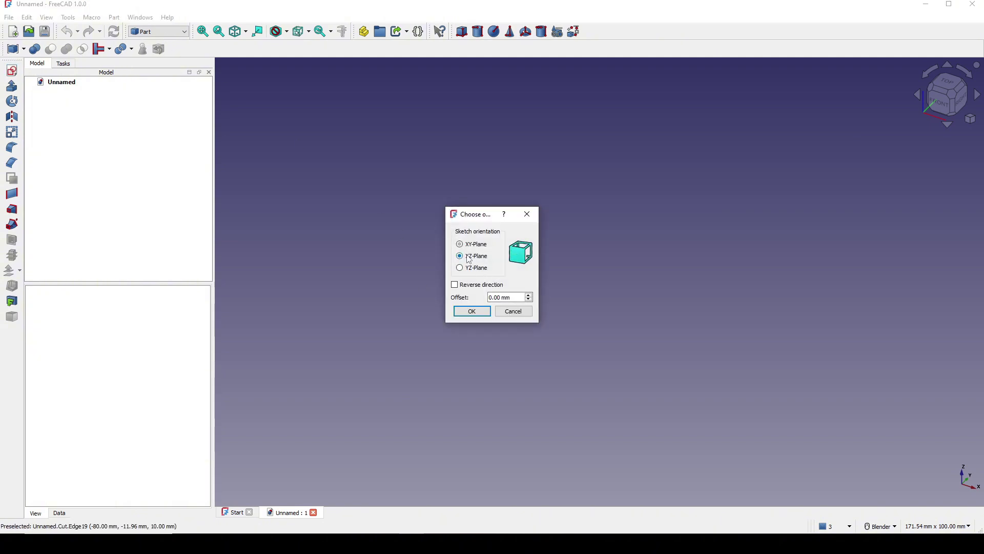
pyautogui.click(472, 311)
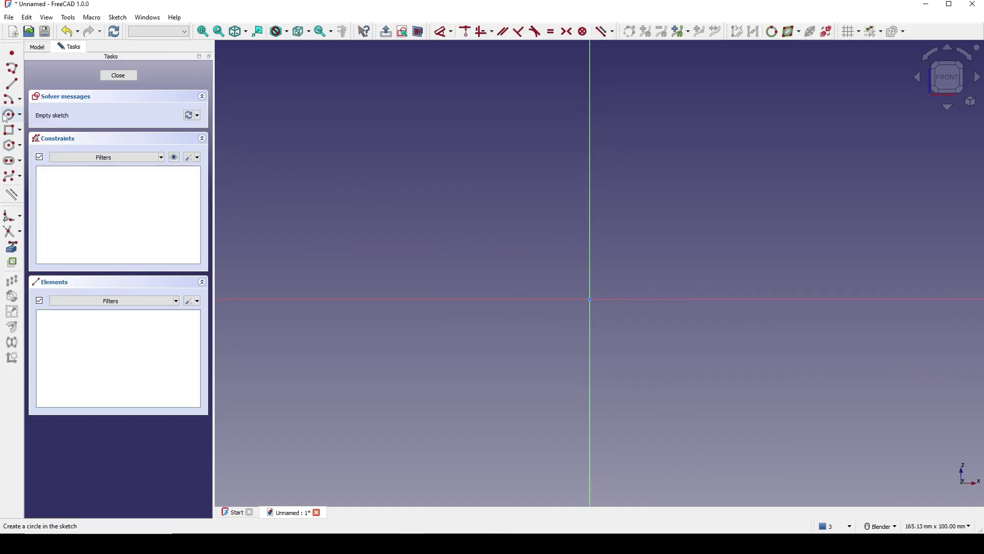
pyautogui.click(12, 68)
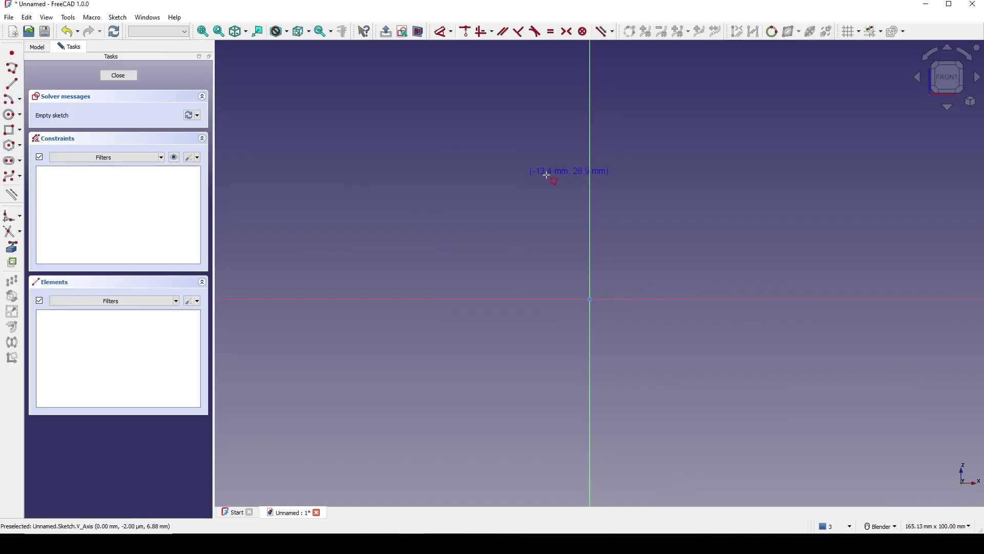
pyautogui.click(572, 130)
pyautogui.click(572, 281)
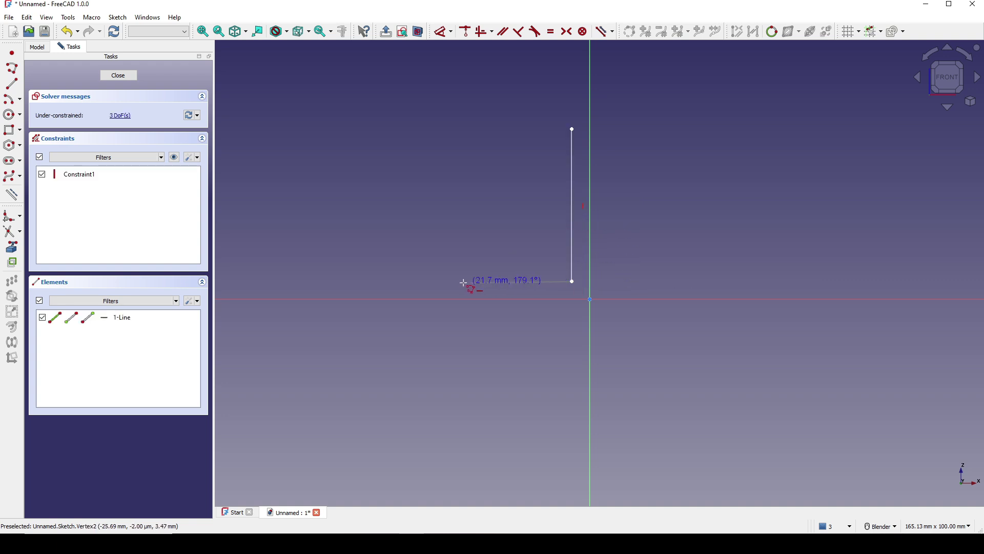
pyautogui.click(429, 282)
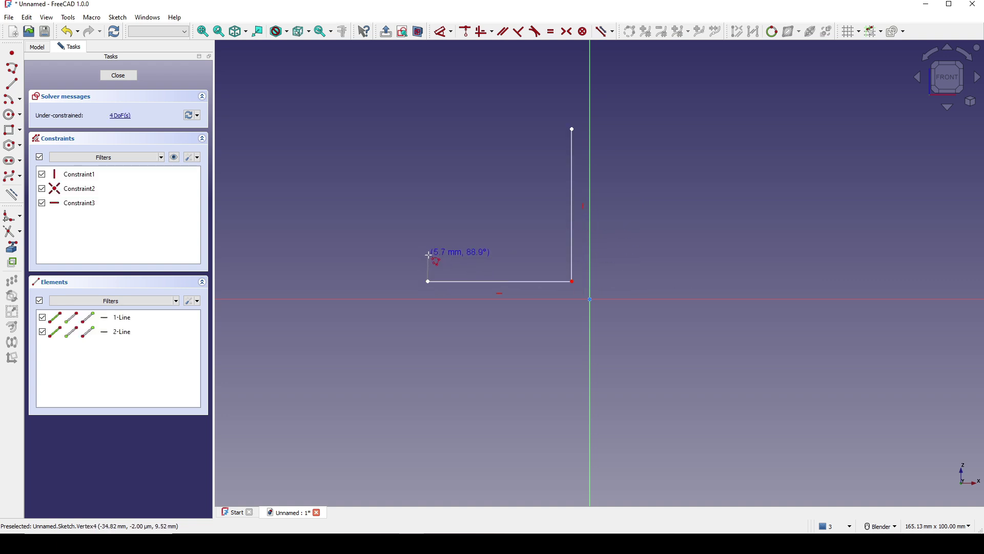
pyautogui.click(428, 254)
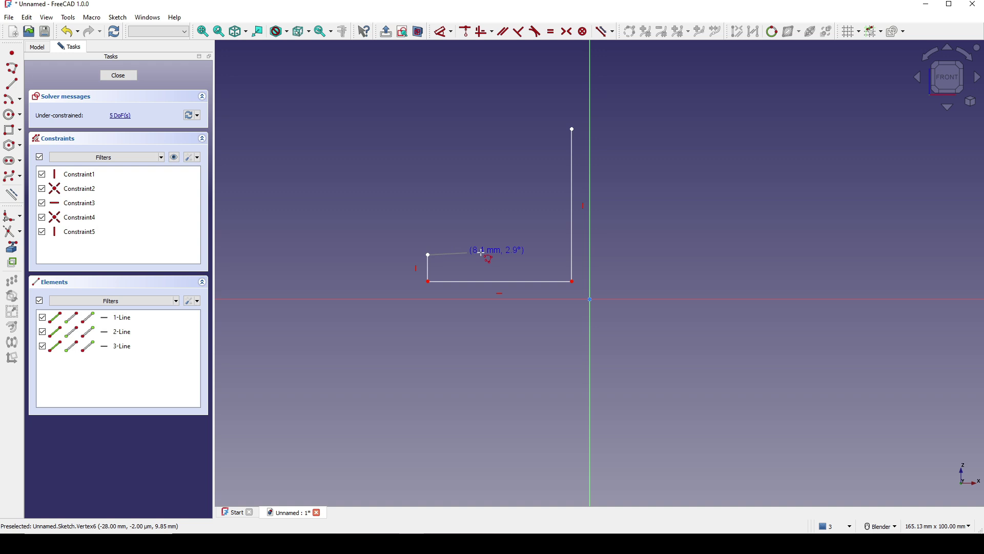
pyautogui.click(543, 255)
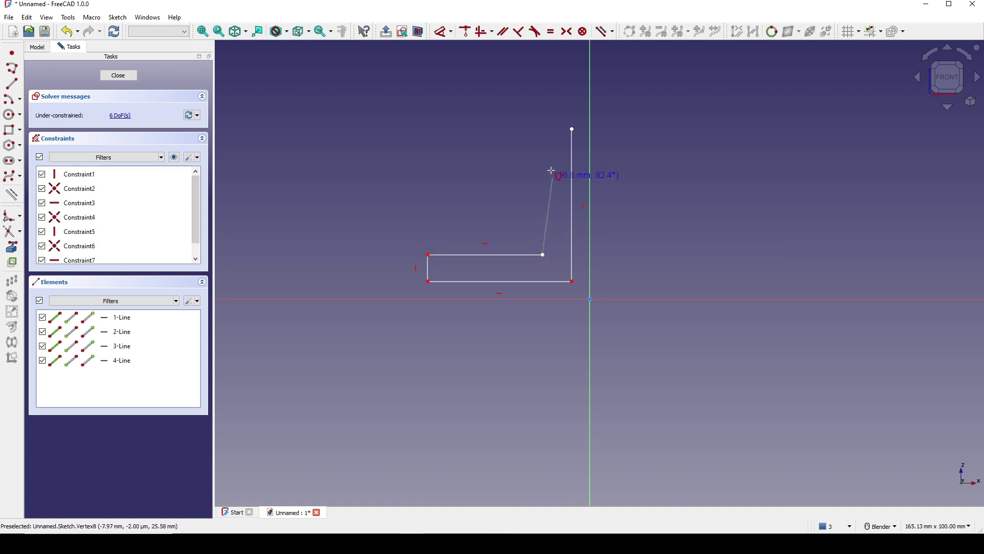
pyautogui.click(543, 129)
pyautogui.click(571, 128)
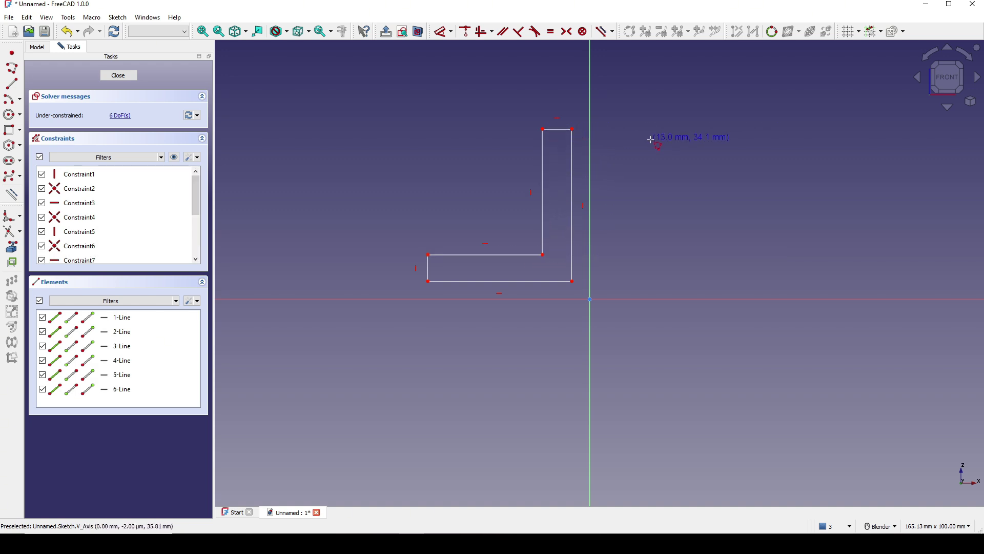
# Step: Snap the bottom-right corner to the origin and make bottom/right and top/left edges equal
pyautogui.click(559, 282)
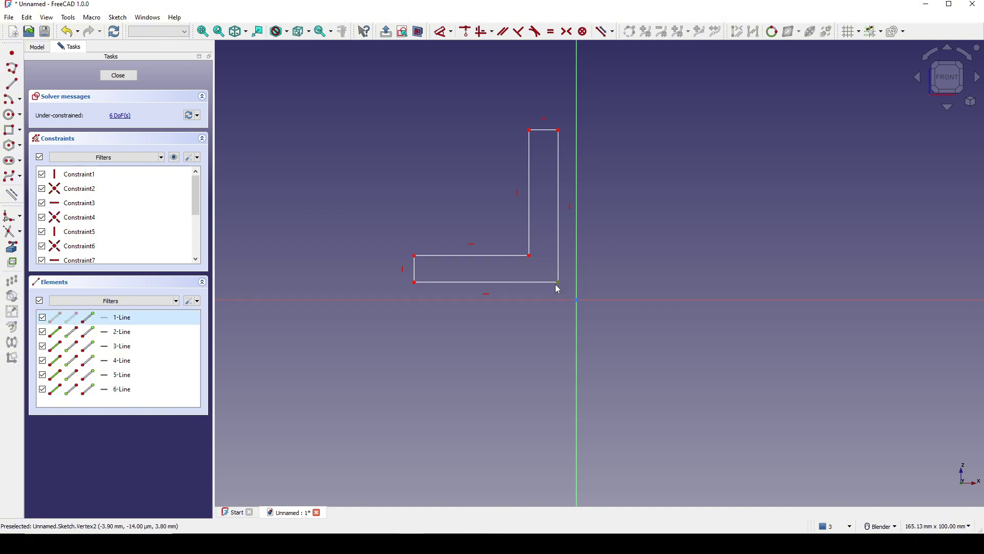
pyautogui.click(577, 300)
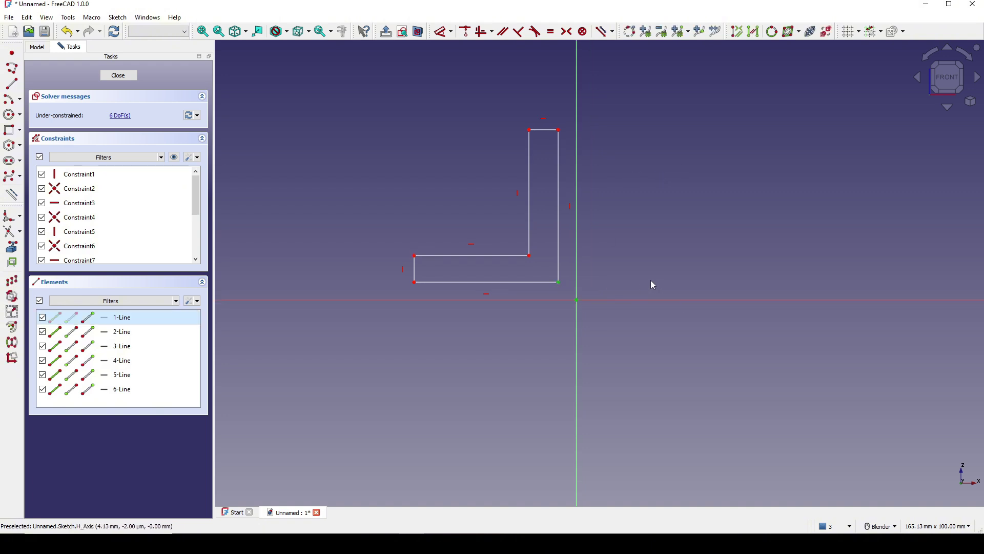
pyautogui.press('c')
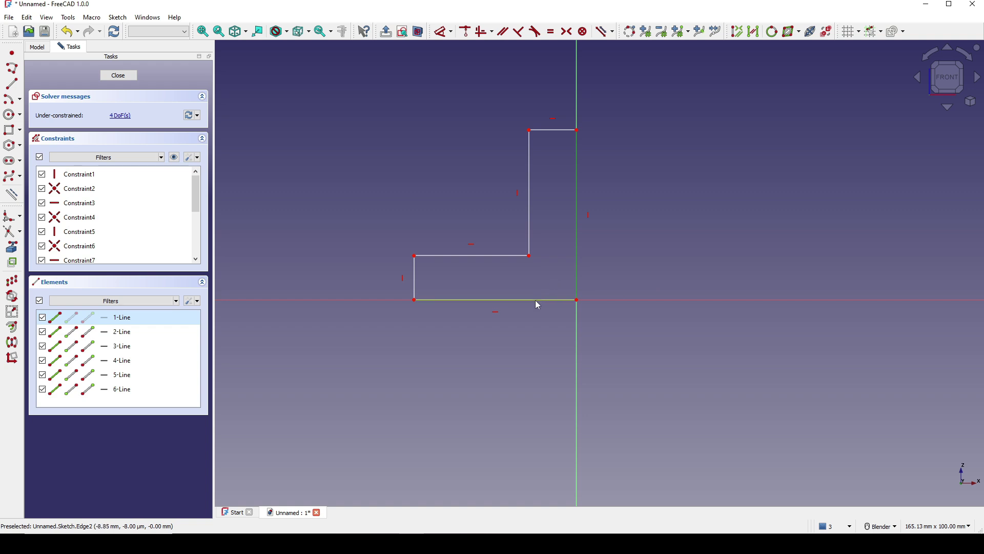
pyautogui.click(537, 304)
pyautogui.press('e')
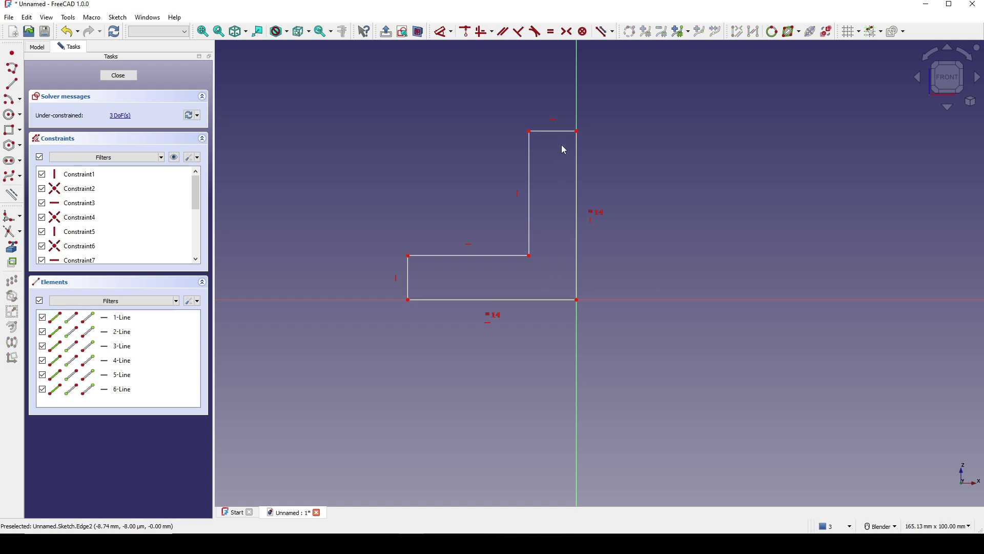
pyautogui.click(562, 135)
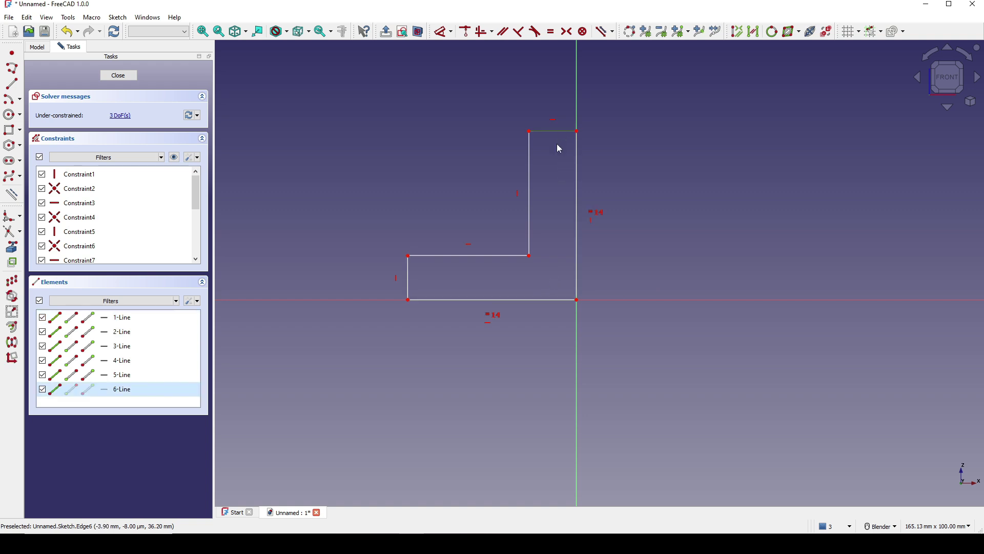
pyautogui.click(408, 287)
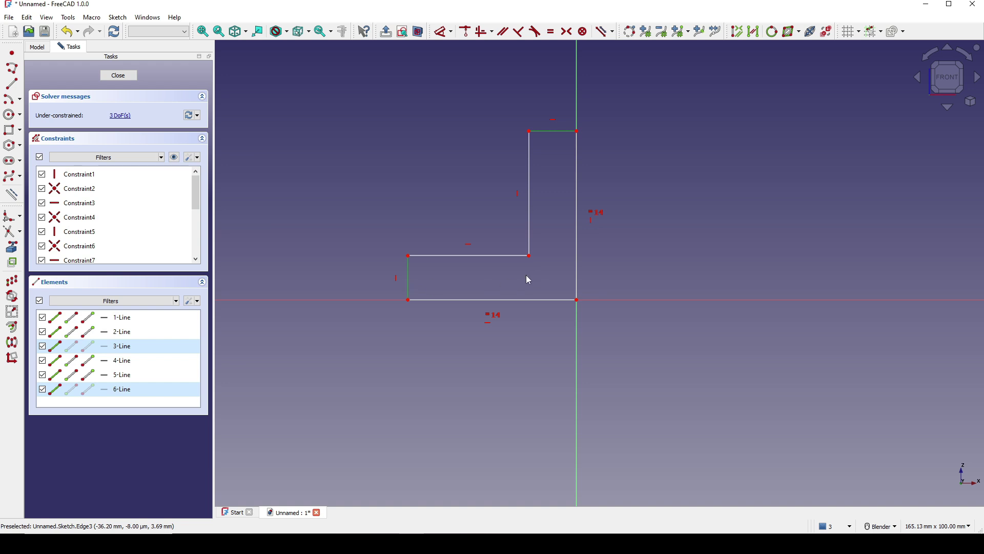
pyautogui.press('e')
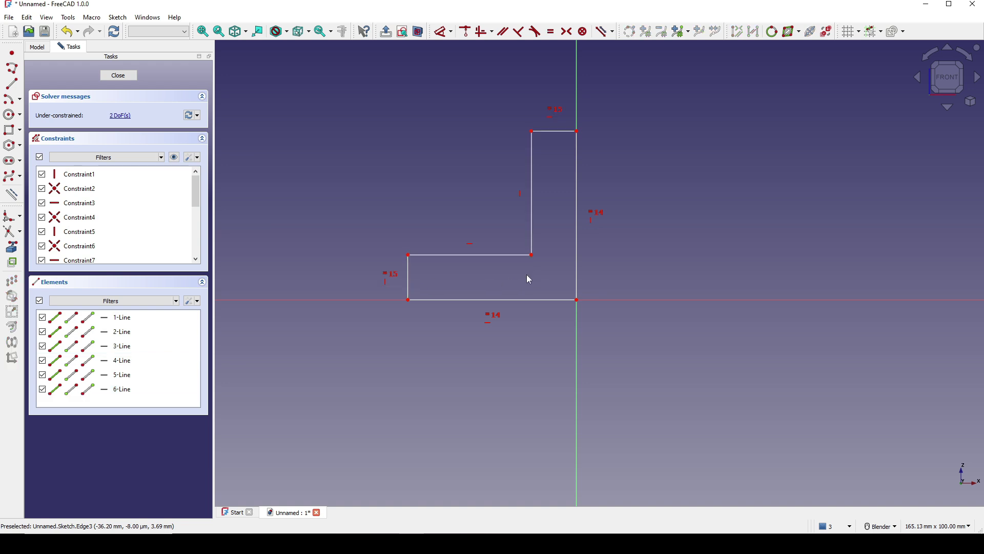
# Step: Dimension the vertical leg to 80 mm and the wall thickness to 10 mm, then close the sketch
pyautogui.press('d')
pyautogui.click(576, 268)
pyautogui.click(662, 260)
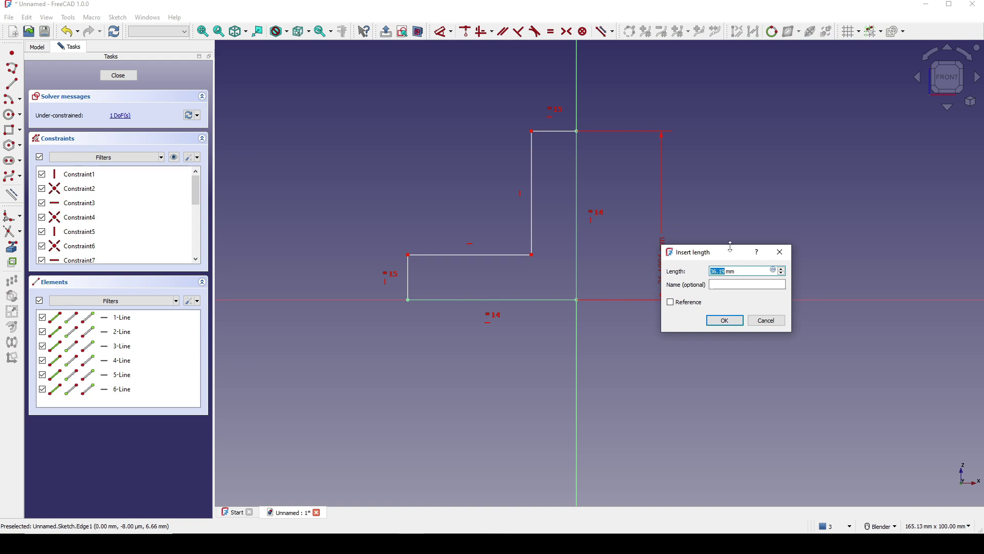
pyautogui.write('80')
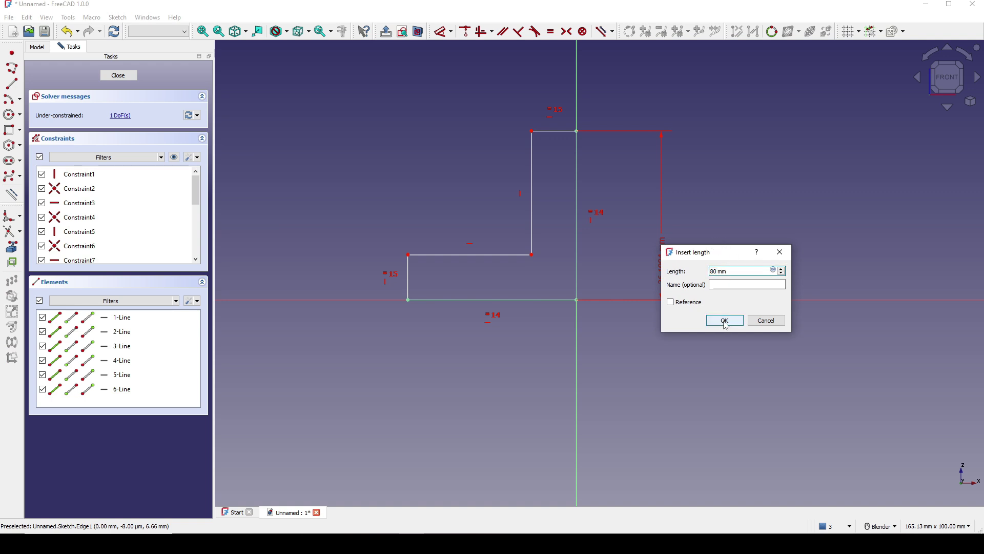
pyautogui.click(724, 321)
pyautogui.scroll(-5, 594, 237)
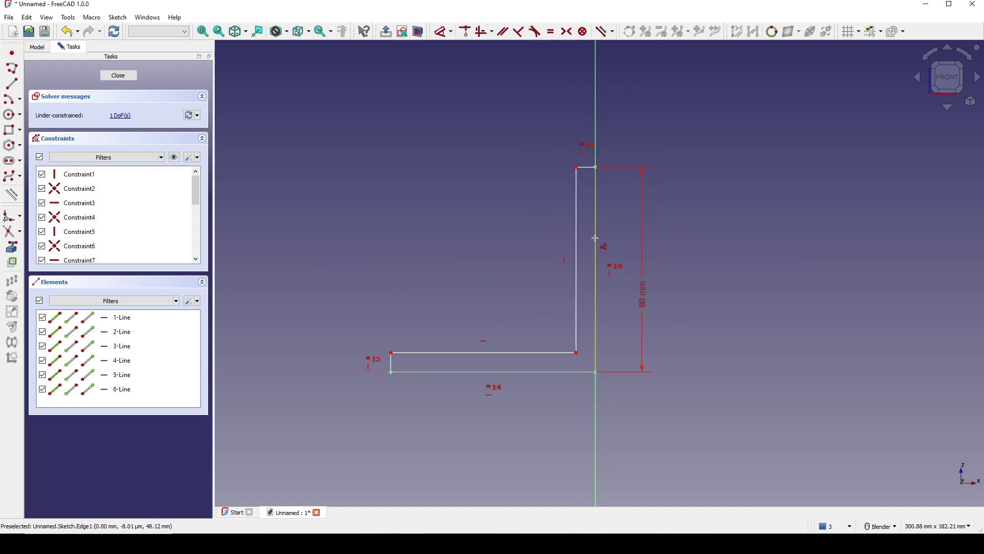
pyautogui.click(596, 171)
pyautogui.click(576, 174)
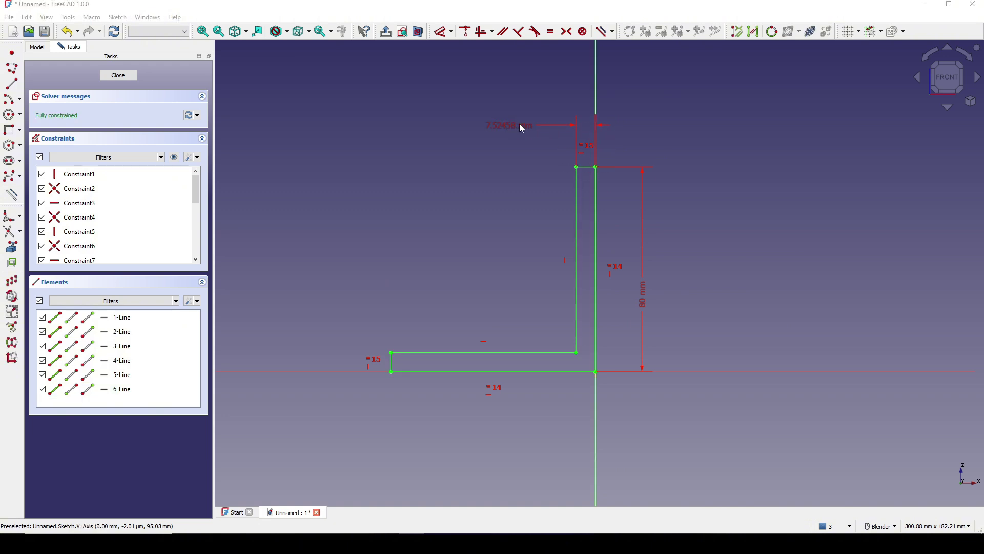
pyautogui.click(519, 125)
pyautogui.write('10')
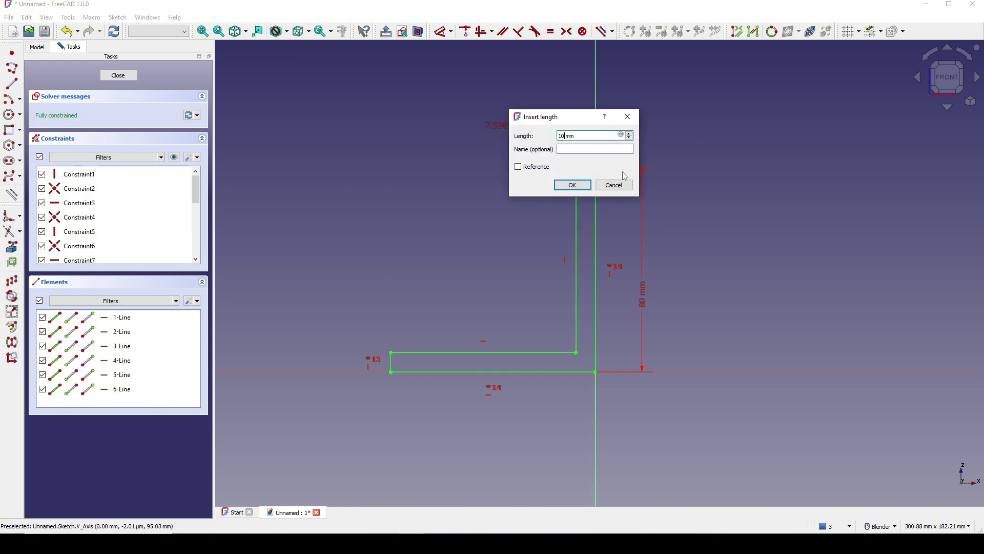
pyautogui.click(572, 184)
pyautogui.click(117, 76)
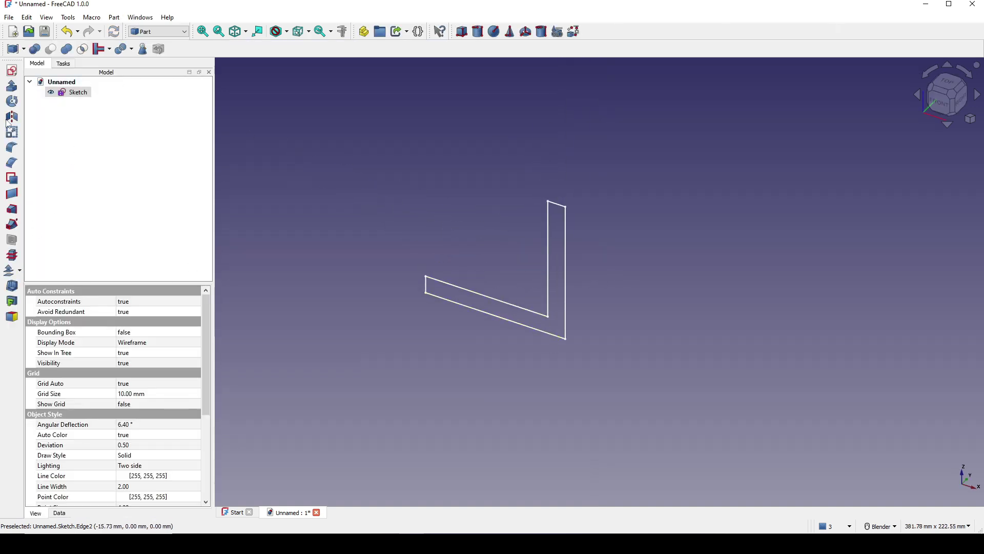
# Step: Extrude the L profile symmetrically by 100 mm into a solid bracket and begin a new sketch
pyautogui.click(11, 86)
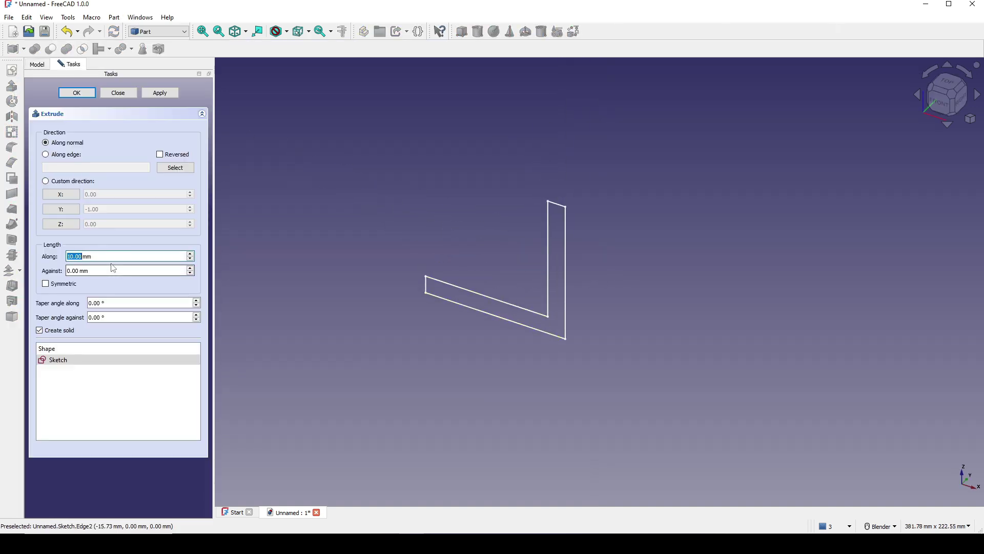
pyautogui.write('1')
pyautogui.click(59, 285)
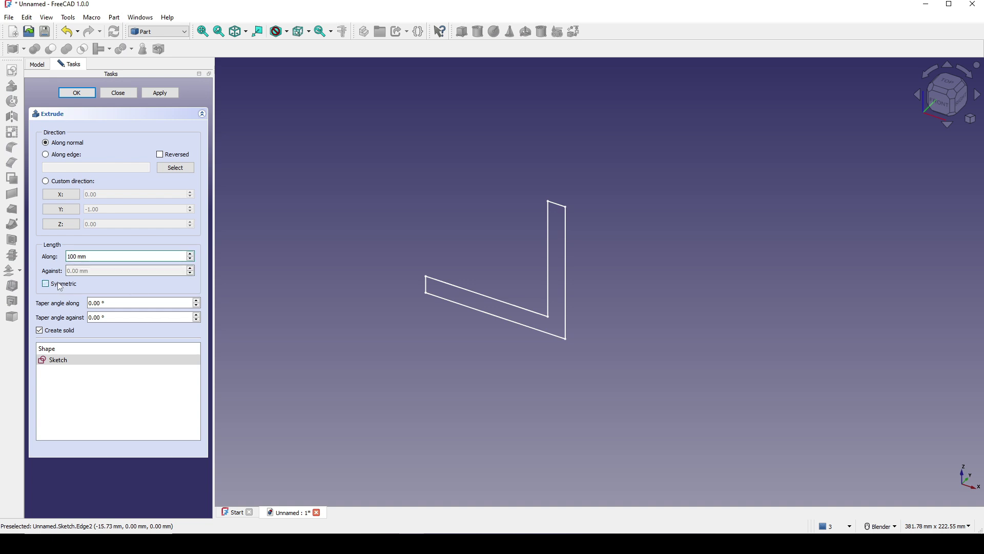
pyautogui.click(77, 93)
pyautogui.moveTo(521, 365)
pyautogui.mouseDown(button='middle')
pyautogui.moveTo(674, 414)
pyautogui.moveTo(577, 346)
pyautogui.moveTo(658, 336)
pyautogui.mouseUp(button='middle')
pyautogui.click(658, 336)
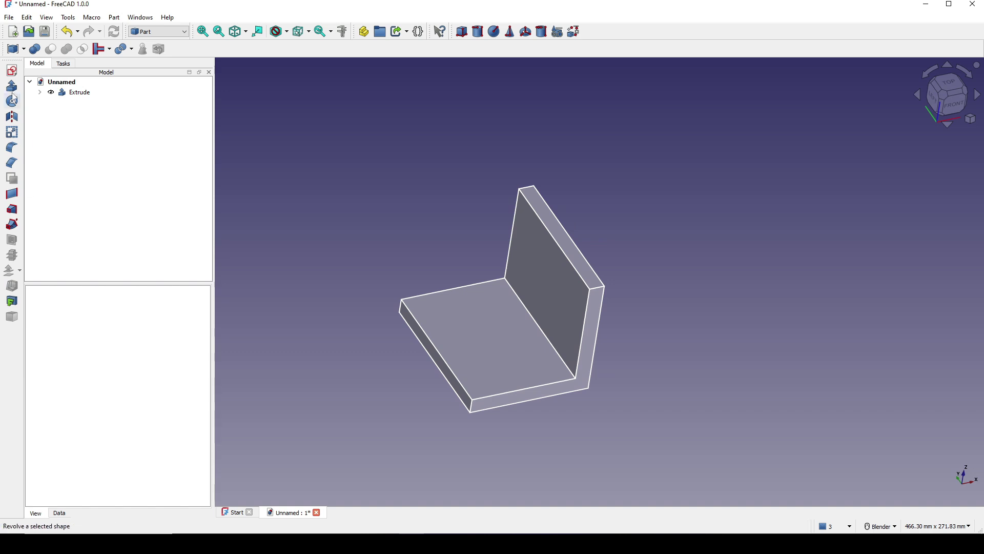
pyautogui.click(14, 75)
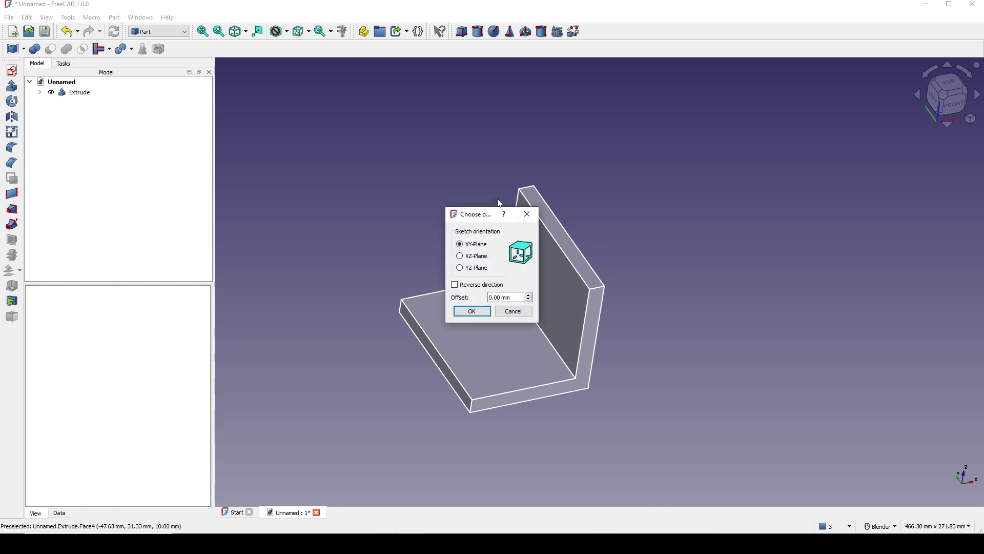
# Step: On the XY plane, draw a circle centred on the horizontal axis
pyautogui.click(472, 311)
pyautogui.click(10, 114)
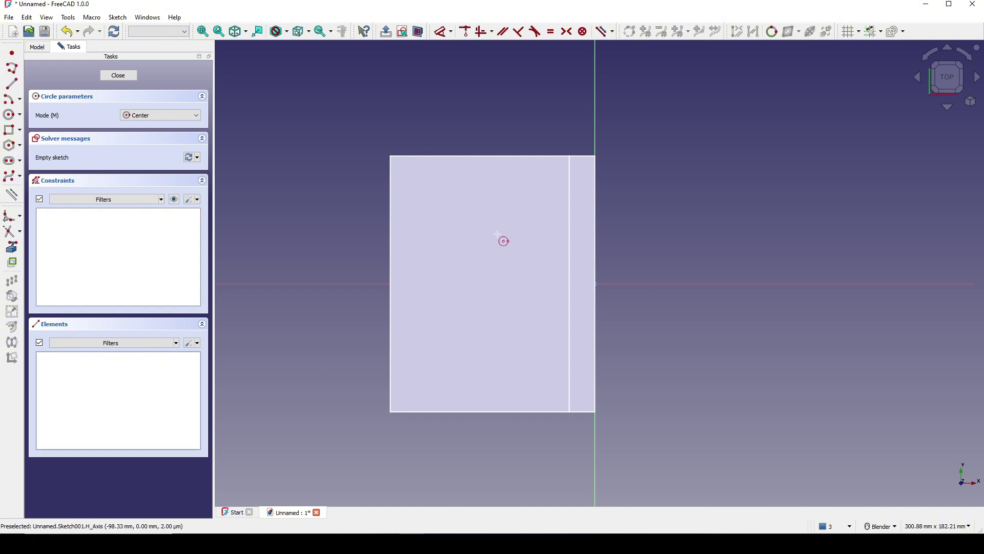
pyautogui.click(419, 33)
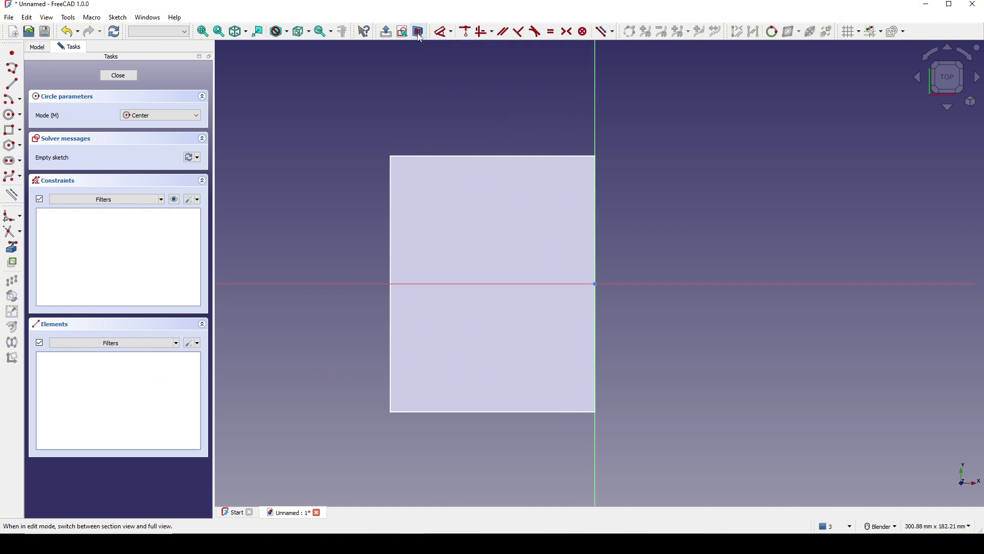
pyautogui.click(485, 283)
pyautogui.click(528, 241)
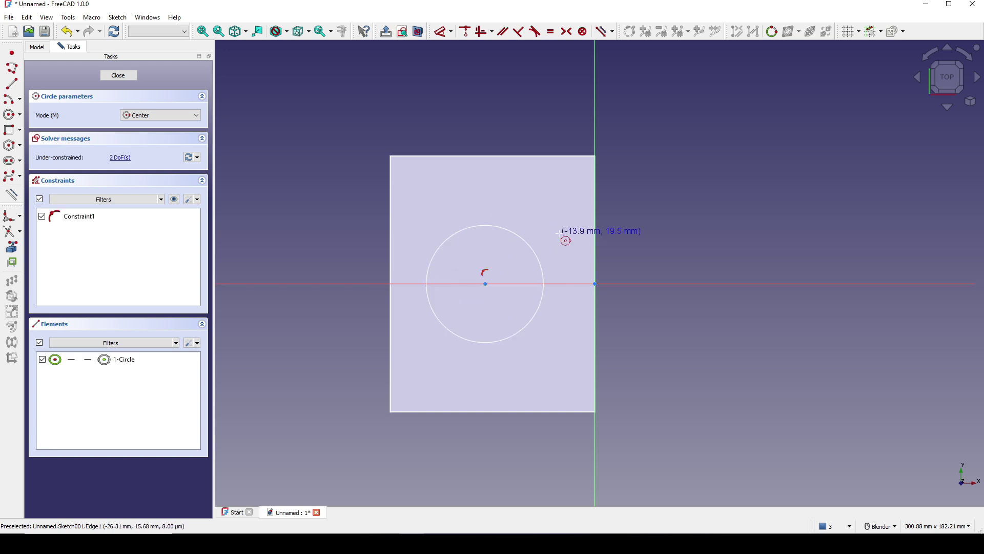
pyautogui.press('Escape')
# Step: Constrain the circle to 40 mm diameter, 40 mm from the vertical axis, and close the sketch
pyautogui.click(542, 269)
pyautogui.press('d')
pyautogui.click(646, 228)
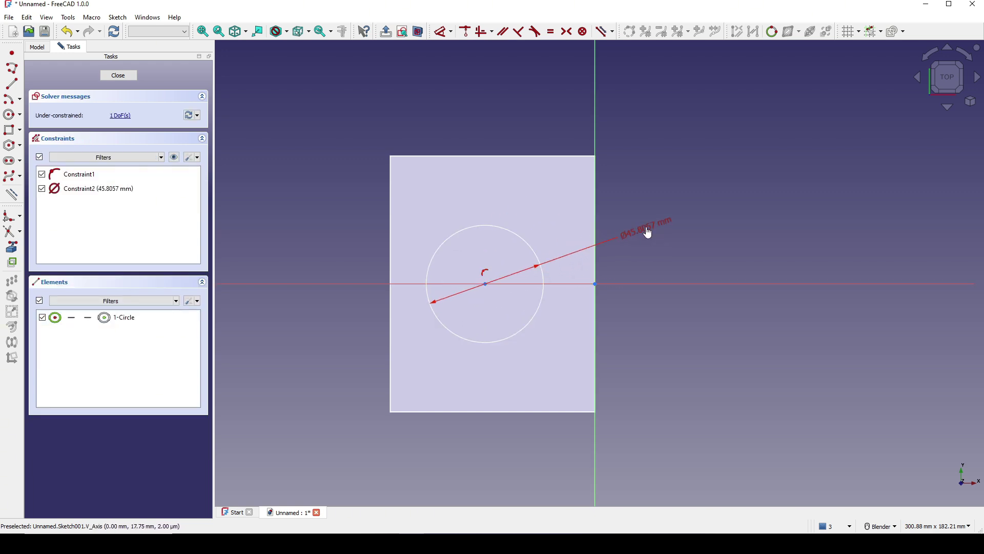
pyautogui.click(648, 233)
pyautogui.write('40')
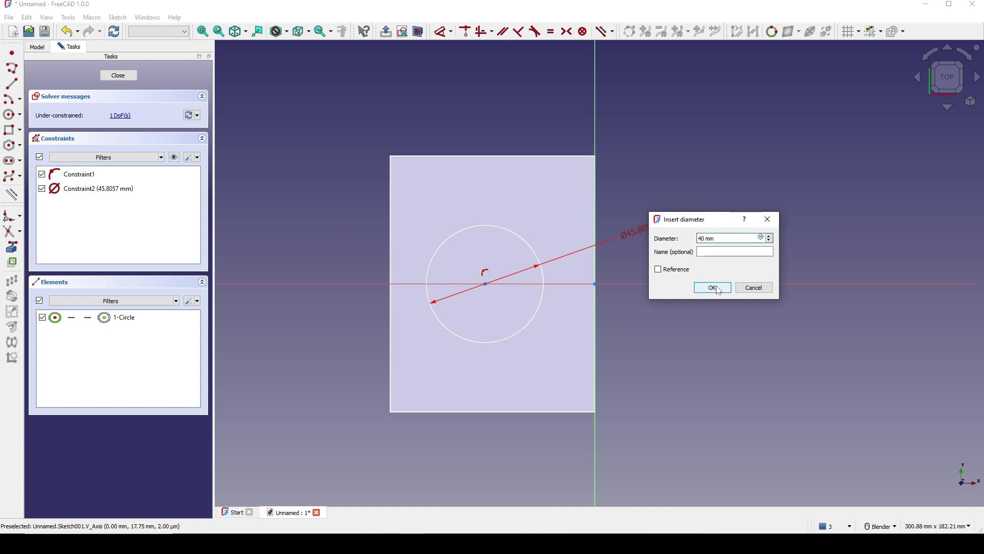
pyautogui.click(712, 287)
pyautogui.click(487, 283)
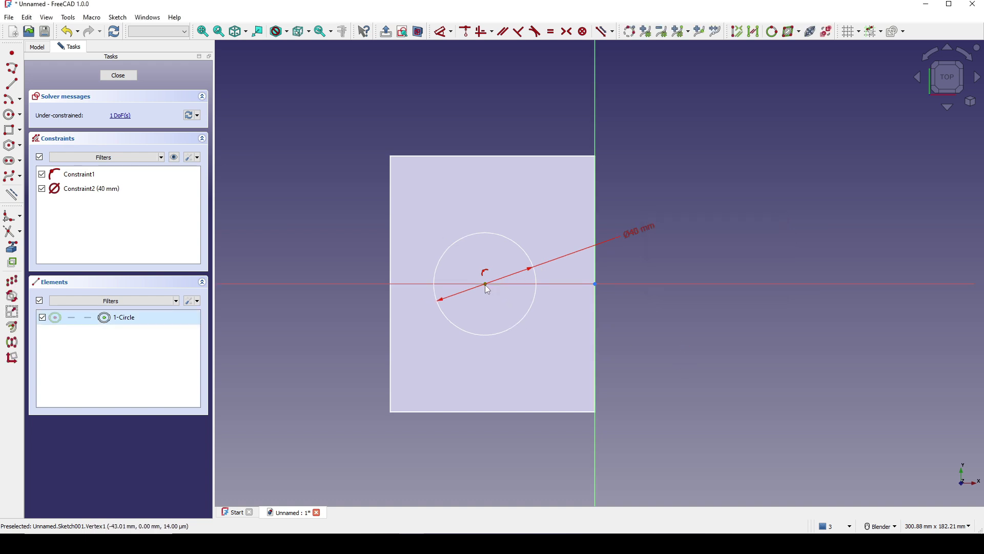
pyautogui.press('d')
pyautogui.click(568, 191)
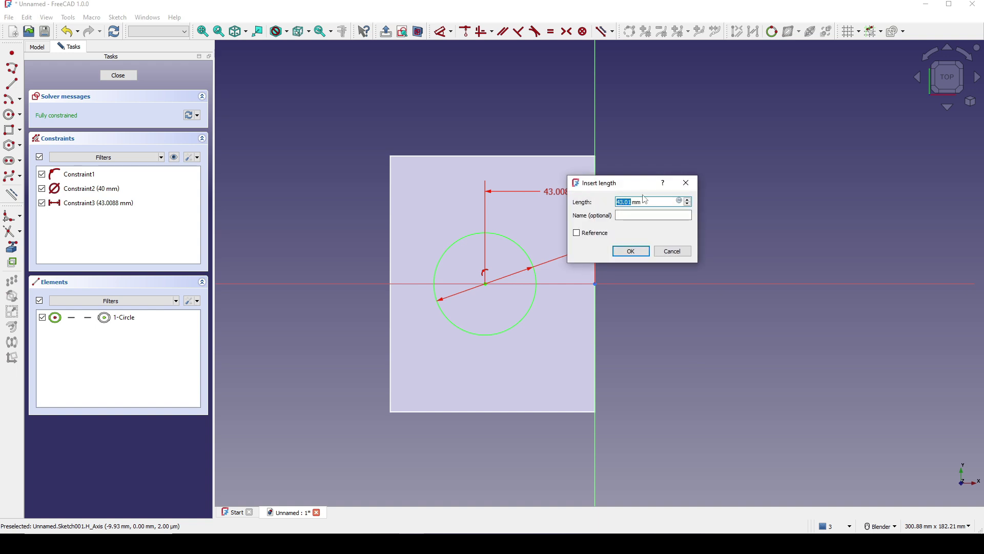
pyautogui.write('40')
pyautogui.click(645, 252)
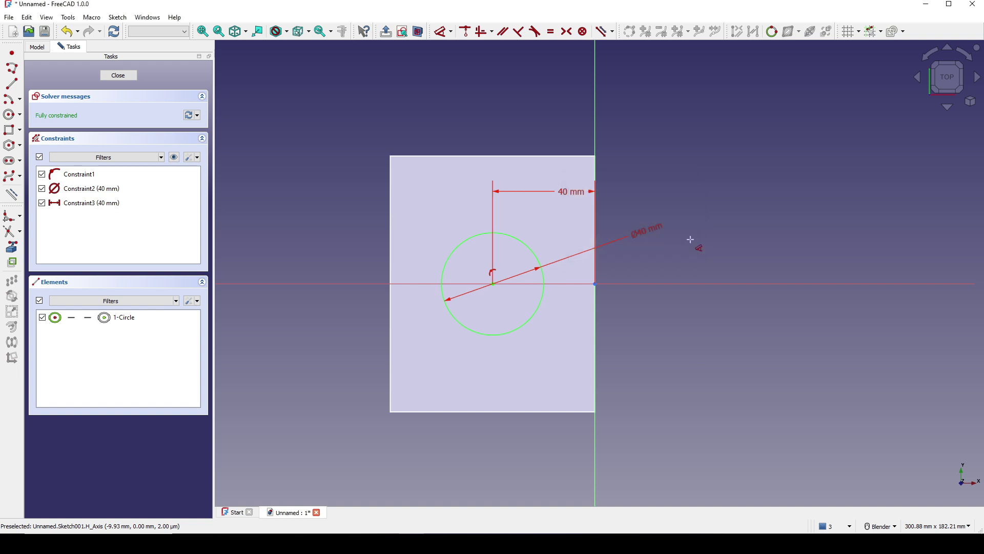
pyautogui.click(119, 76)
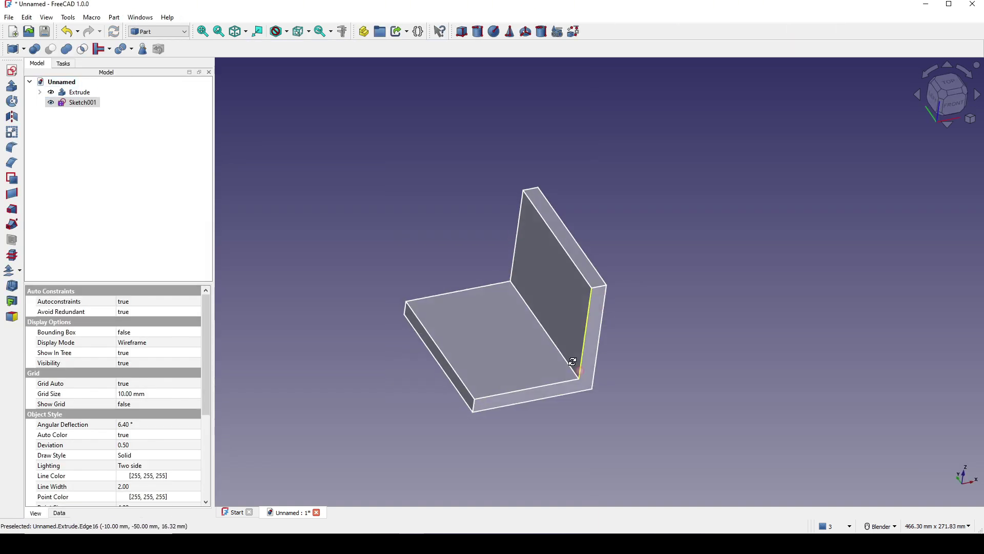
# Step: Extrude the circle sketch symmetrically by 100 mm into a cylinder
pyautogui.click(12, 85)
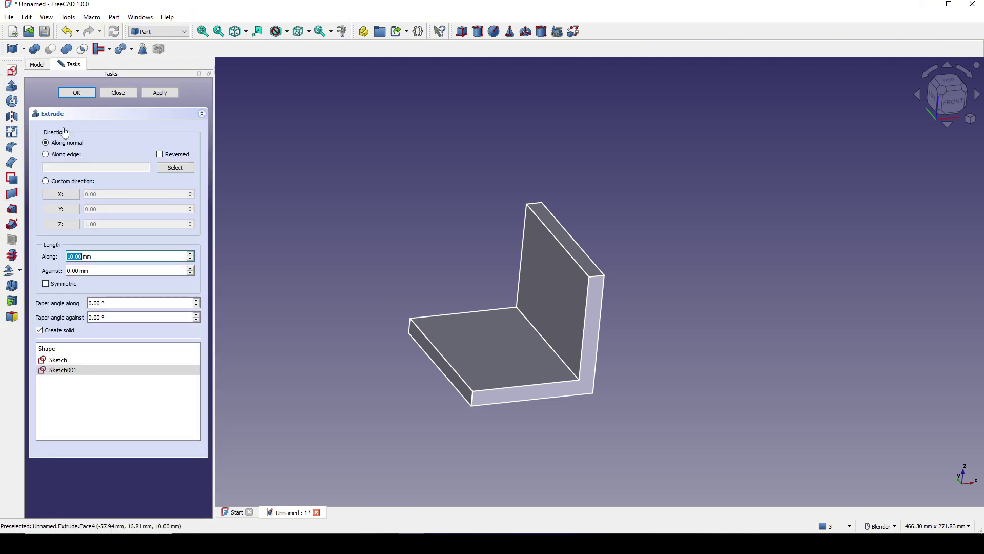
pyautogui.write('100')
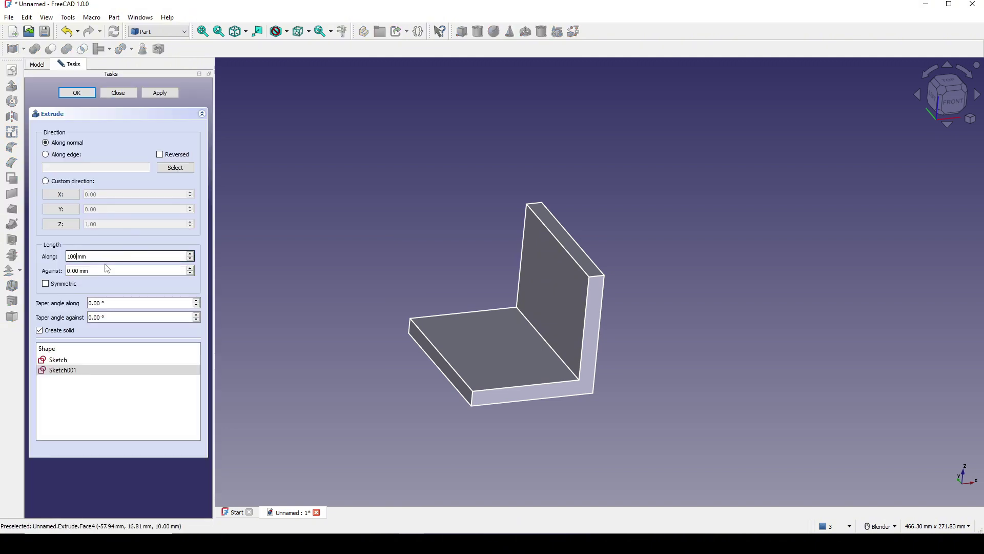
pyautogui.click(70, 287)
pyautogui.click(76, 93)
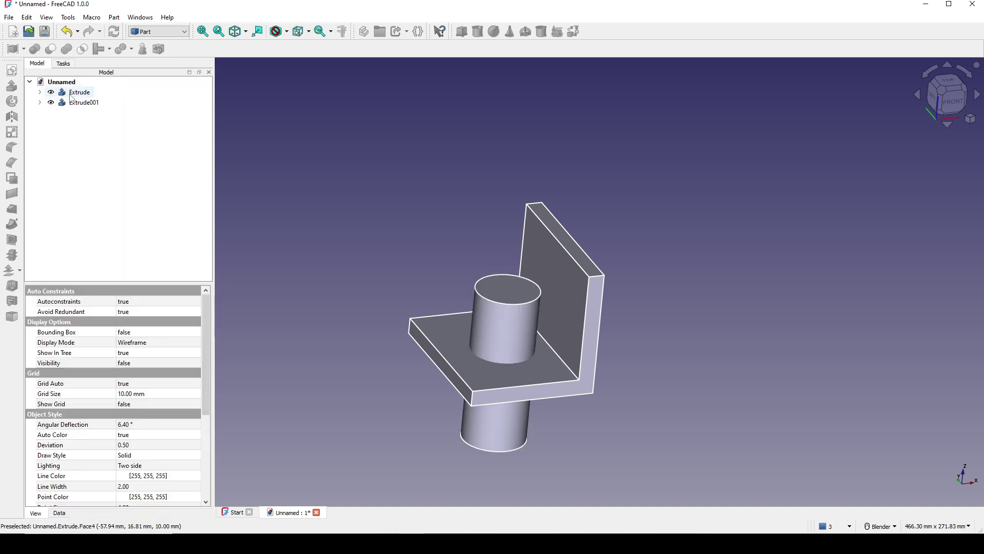
pyautogui.moveTo(633, 369); pyautogui.dragTo(574, 364, button='middle')
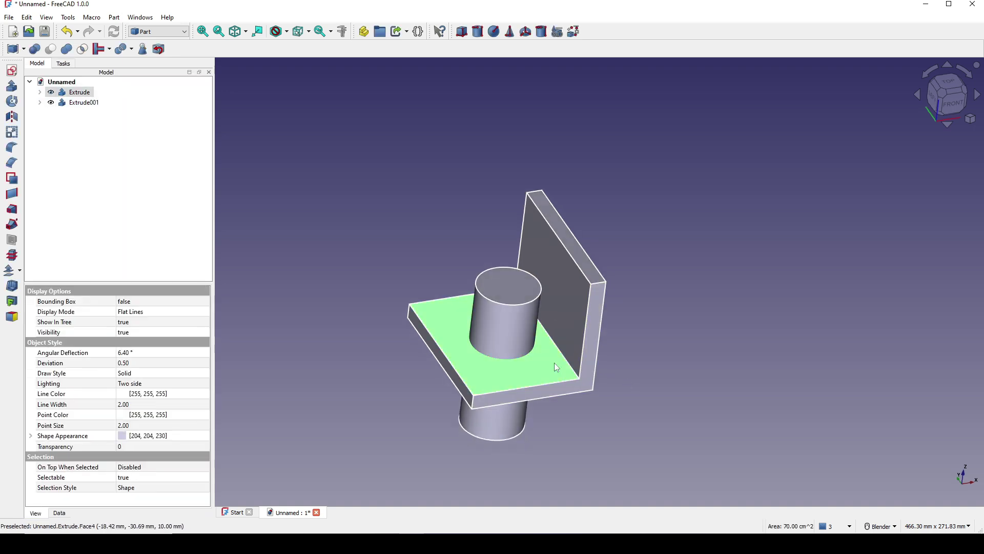
# Step: Cut the cylinder from the bracket to make a round hole through the base plate
pyautogui.click(555, 365)
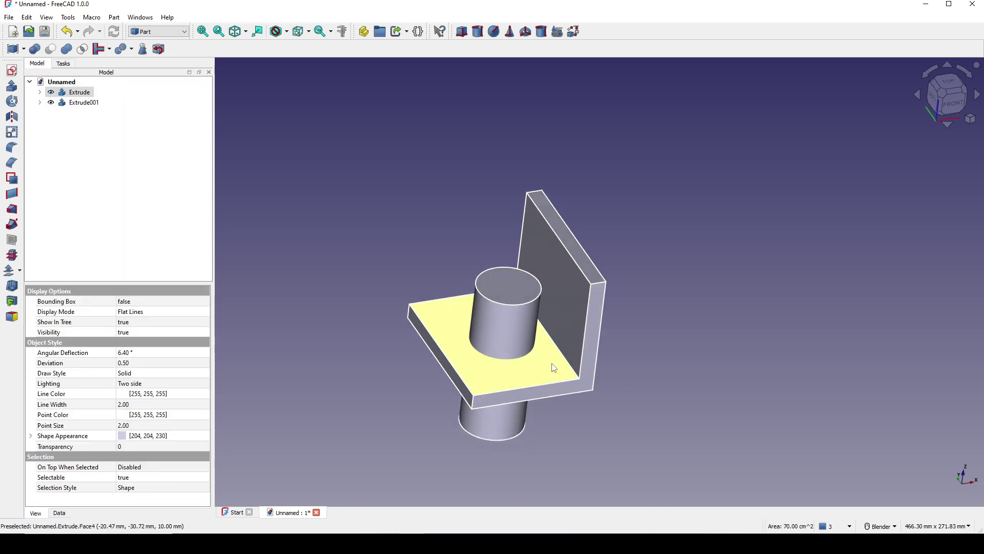
pyautogui.keyDown('ctrl'); pyautogui.click(516, 328); pyautogui.keyUp('ctrl')
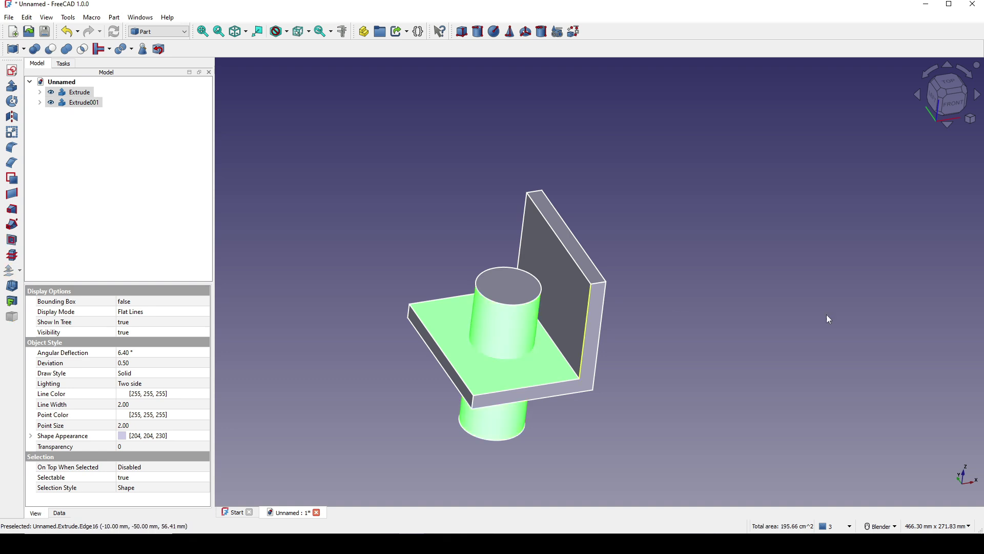
pyautogui.click(50, 52)
pyautogui.scroll(3, 562, 371)
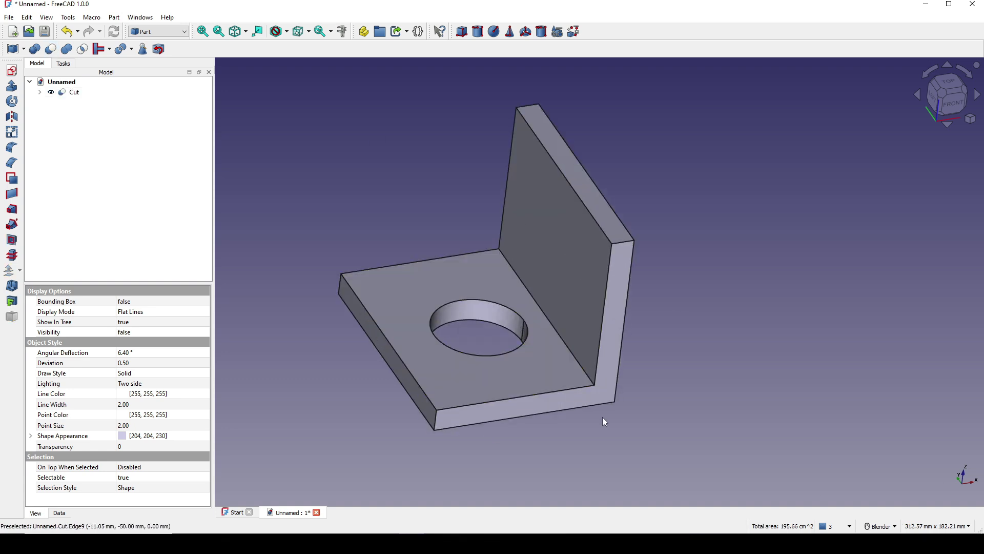
pyautogui.moveTo(524, 395); pyautogui.dragTo(592, 394, button='middle')
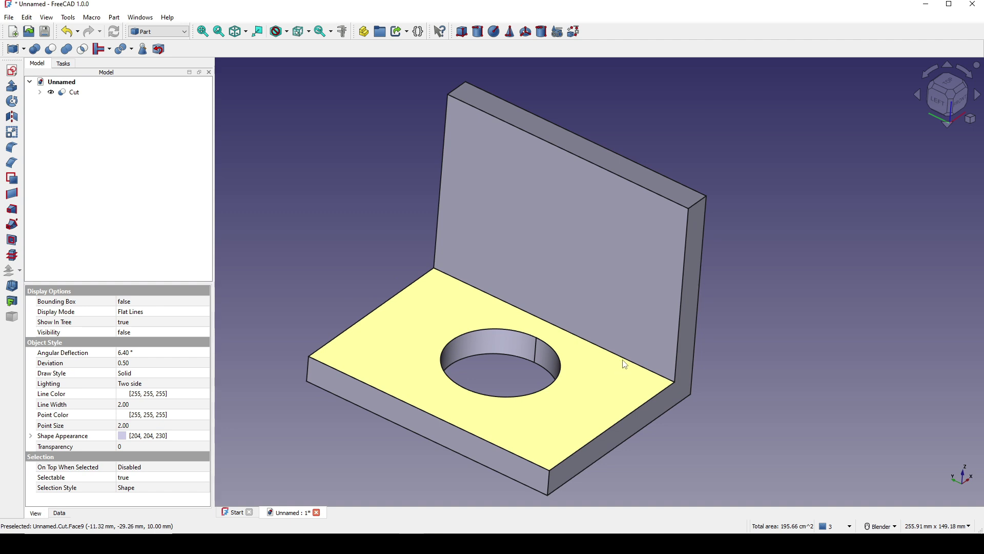
# Step: Try an 8 mm fillet on the inner corner and hole edges, then delete the failed Fillet
pyautogui.click(623, 357)
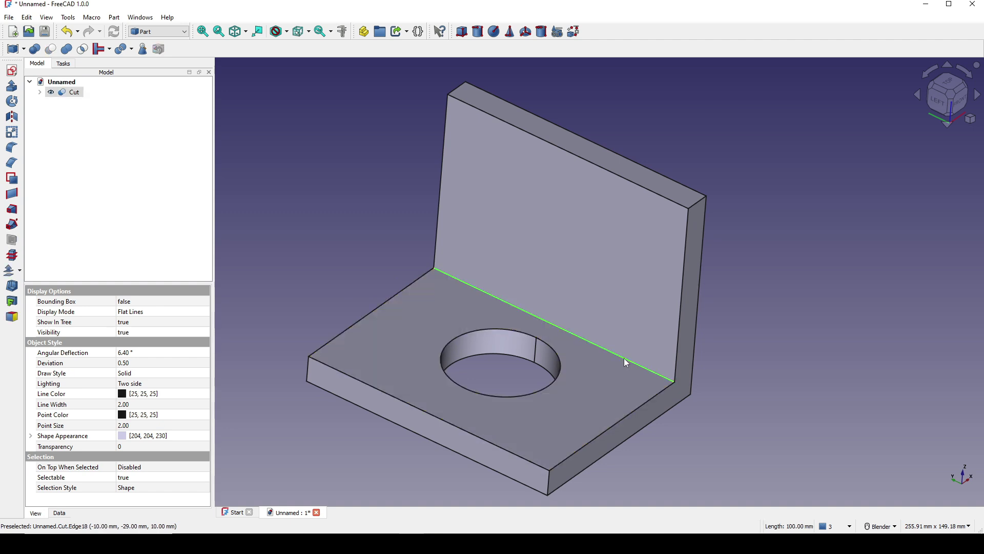
pyautogui.keyDown('ctrl'); pyautogui.click(559, 369); pyautogui.keyUp('ctrl')
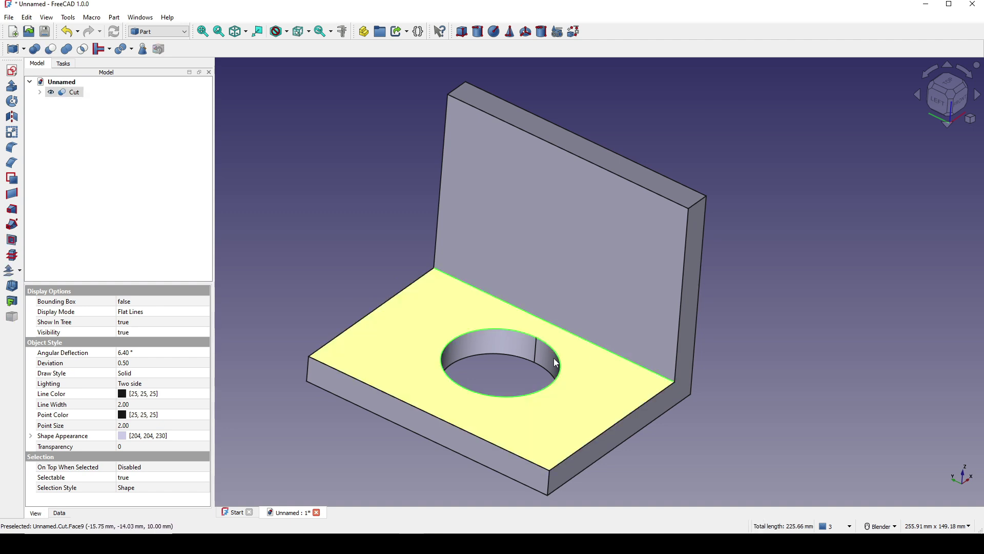
pyautogui.click(12, 147)
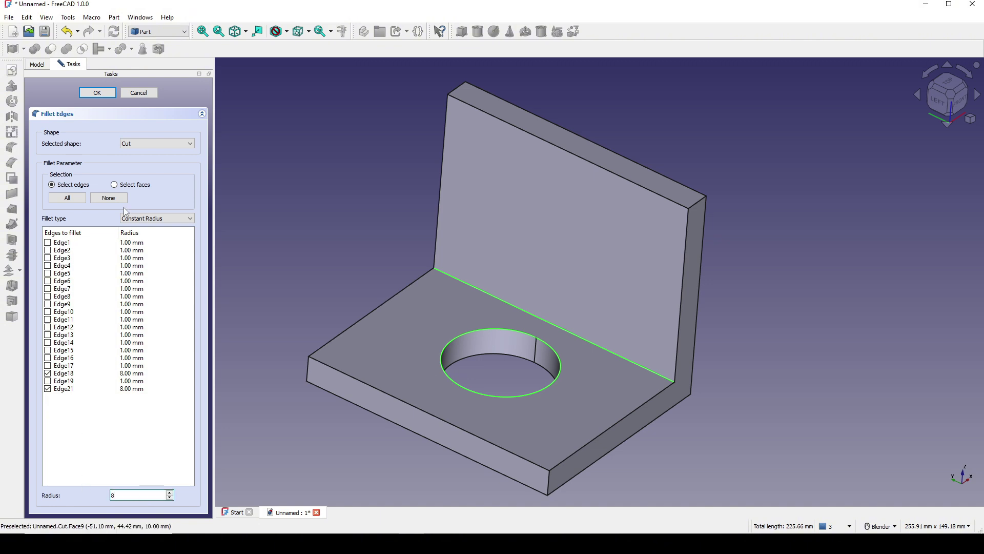
pyautogui.click(97, 96)
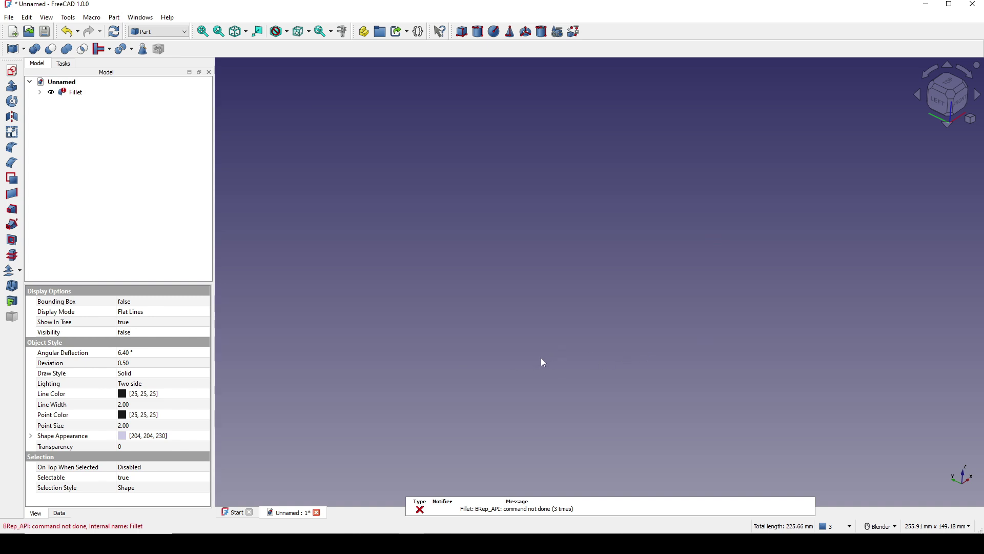
pyautogui.click(71, 95)
pyautogui.press('Delete')
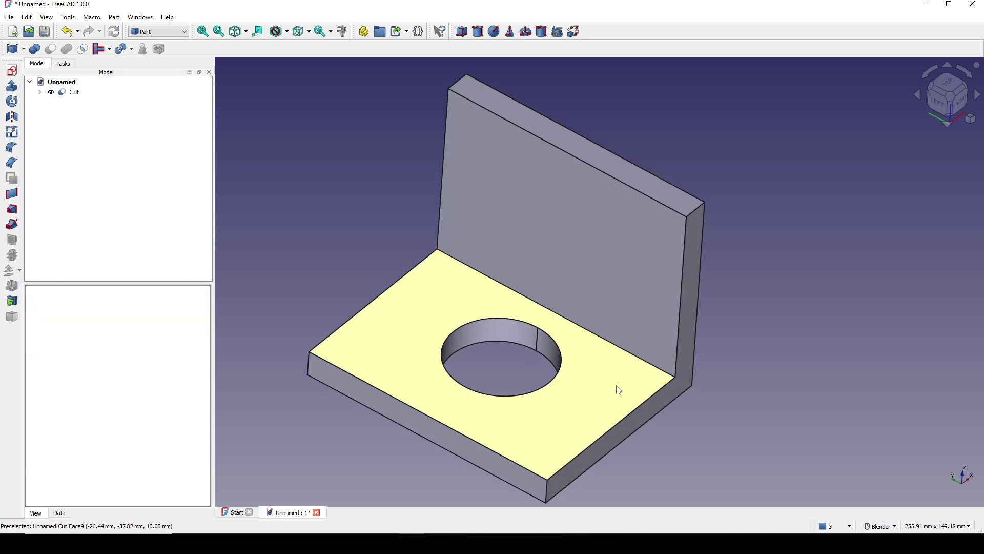
# Step: Fillet the inner corner edge between base and wall with an 8 mm radius
pyautogui.click(600, 337)
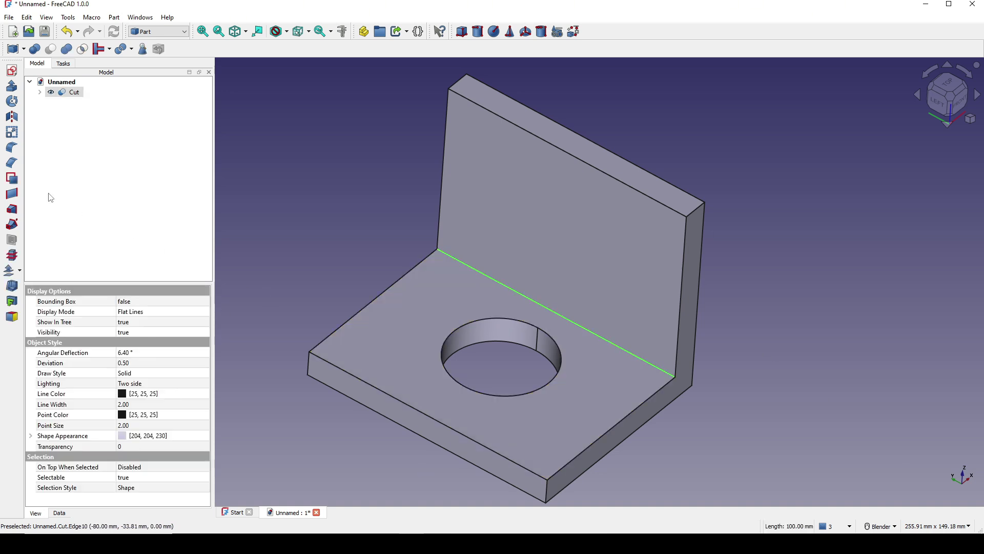
pyautogui.click(12, 148)
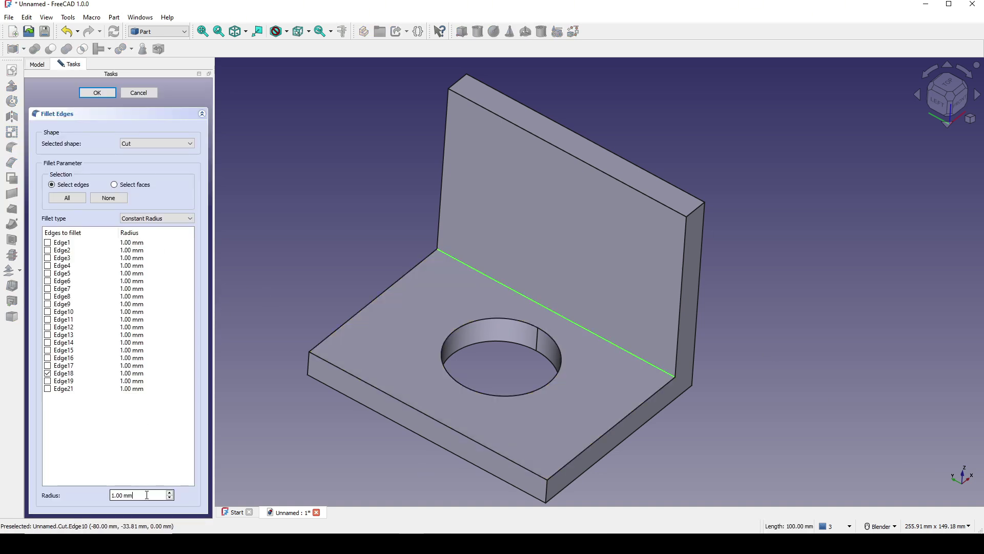
pyautogui.write('8')
pyautogui.click(98, 93)
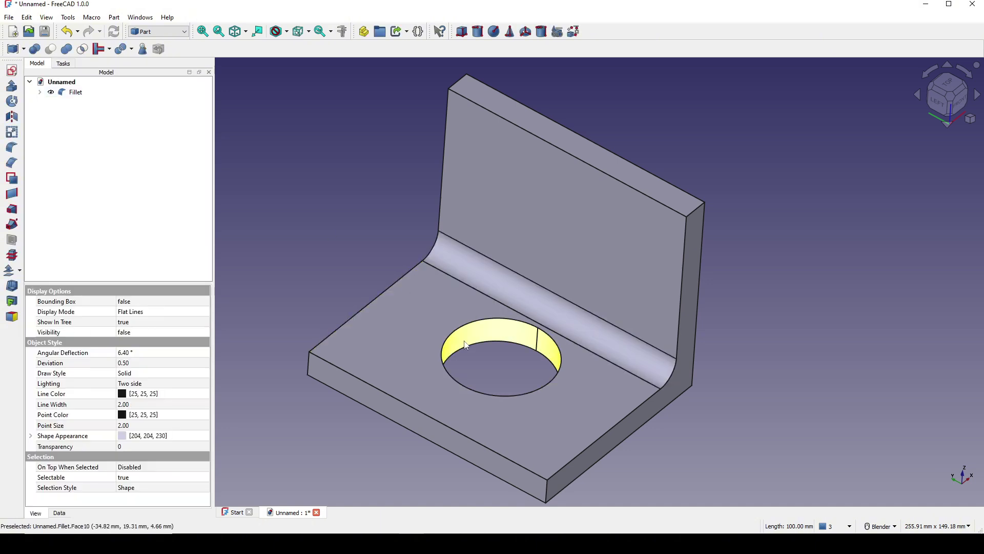
# Step: Fillet the hole's top edge, then zoom in to inspect the rounded hole
pyautogui.click(462, 327)
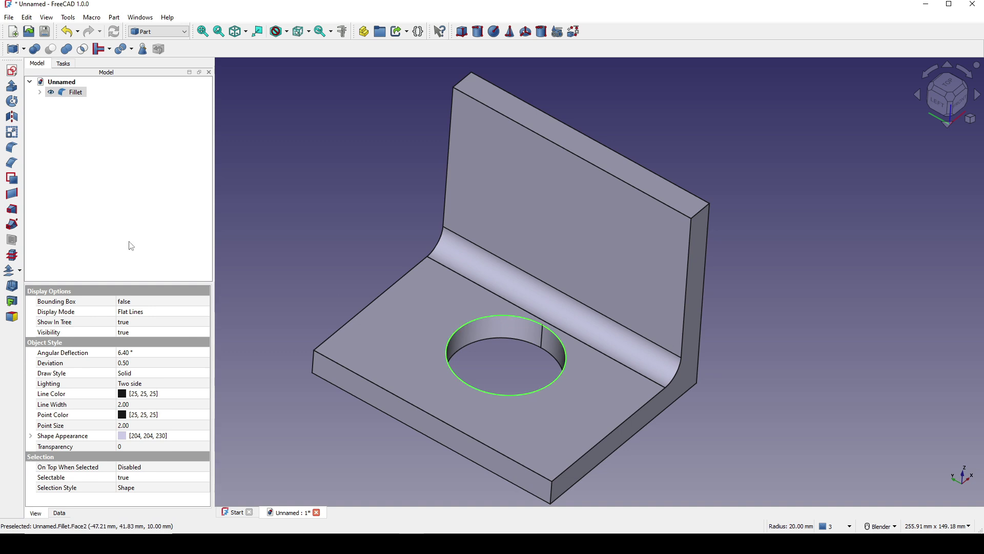
pyautogui.click(11, 147)
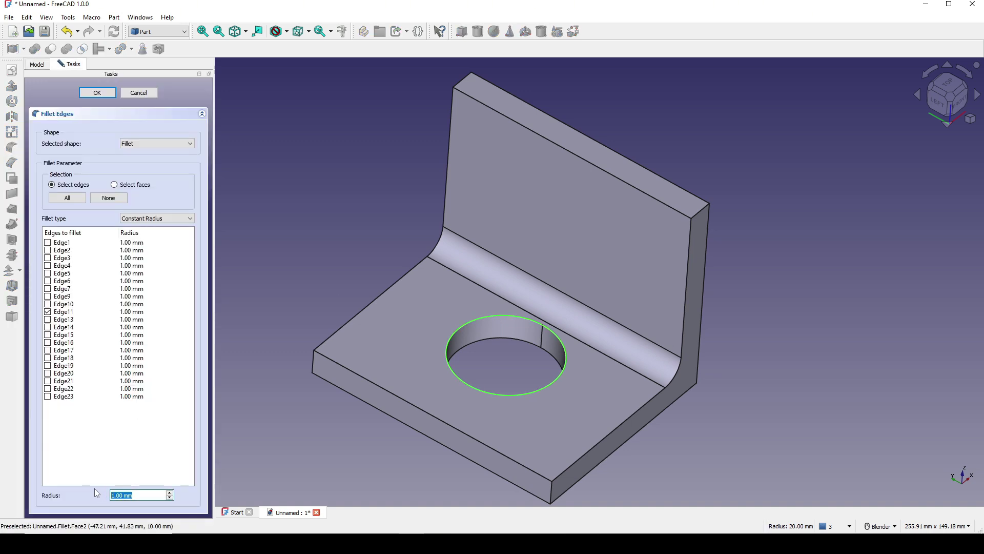
pyautogui.click(98, 93)
pyautogui.moveTo(697, 436); pyautogui.dragTo(677, 476, button='middle')
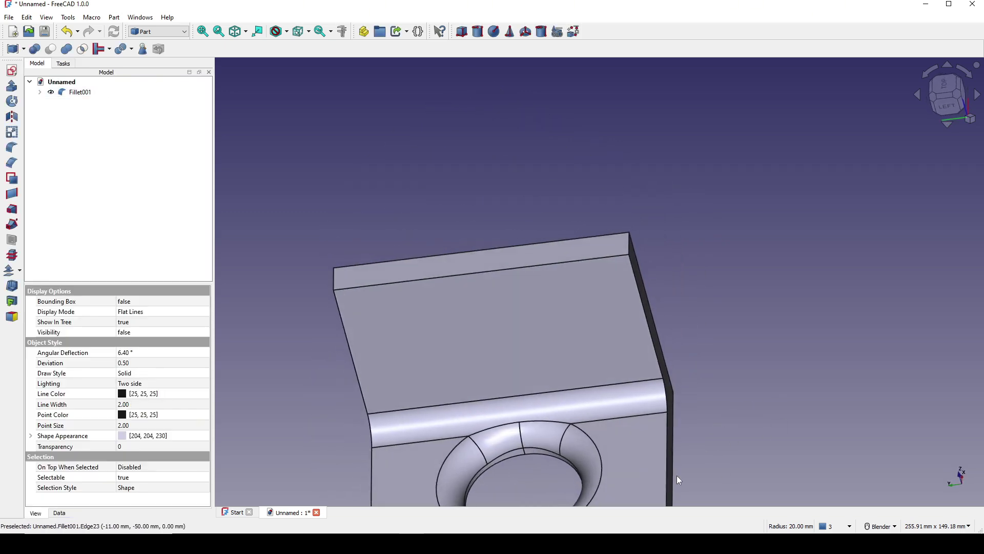
pyautogui.keyDown('shift'); pyautogui.moveTo(522, 428); pyautogui.dragTo(647, 307, button='middle'); pyautogui.keyUp('shift')
pyautogui.scroll(2, 647, 307)
pyautogui.scroll(1, 620, 373)
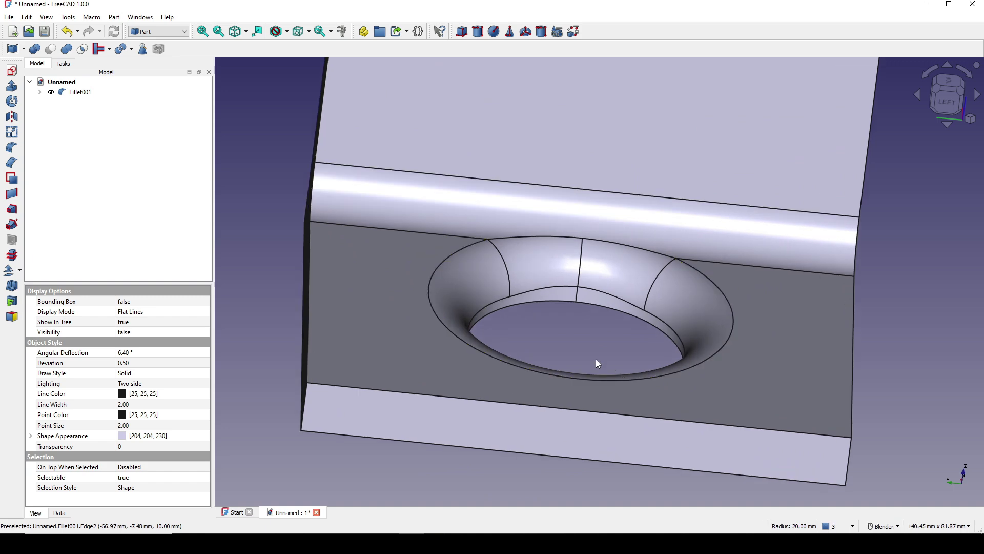
pyautogui.keyDown('shift'); pyautogui.moveTo(577, 362); pyautogui.dragTo(582, 428, button='middle'); pyautogui.keyUp('shift')
pyautogui.moveTo(622, 378)
pyautogui.mouseDown(button='middle')
pyautogui.moveTo(611, 403)
pyautogui.moveTo(635, 370)
pyautogui.mouseUp(button='middle')
# Step: Start a screen annotation capture around the fillets using a red freehand pen
pyautogui.click(933, 395)
pyautogui.press('Print')
pyautogui.moveTo(326, 185)
pyautogui.mouseDown()
pyautogui.moveTo(535, 340)
pyautogui.moveTo(815, 497)
pyautogui.mouseUp()
pyautogui.click(825, 403)
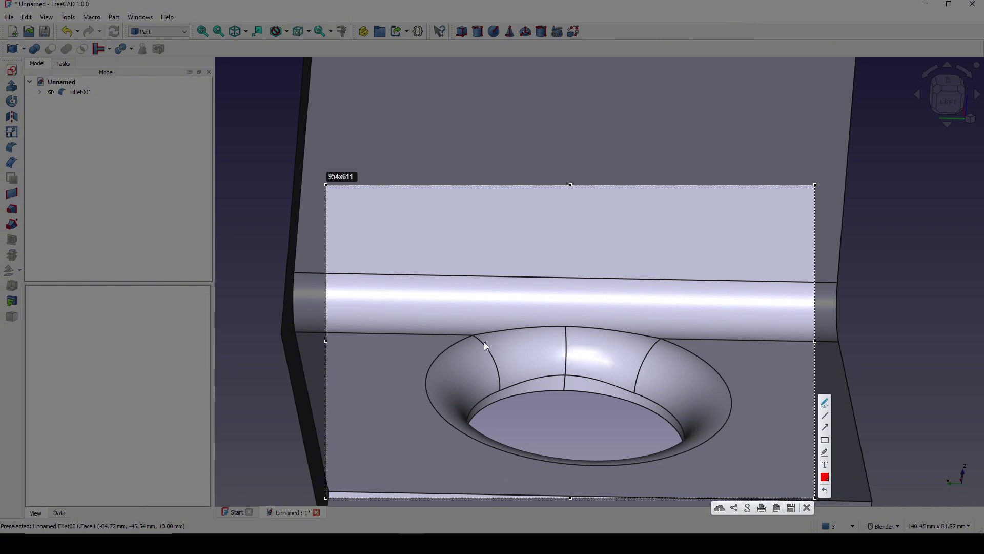
pyautogui.moveTo(472, 334); pyautogui.dragTo(475, 334)
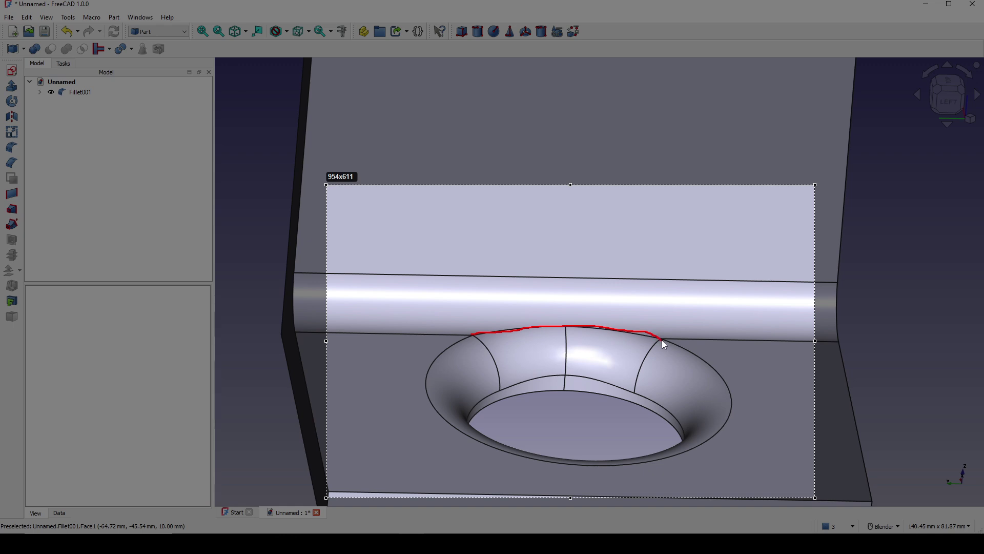
pyautogui.moveTo(663, 340); pyautogui.dragTo(662, 340)
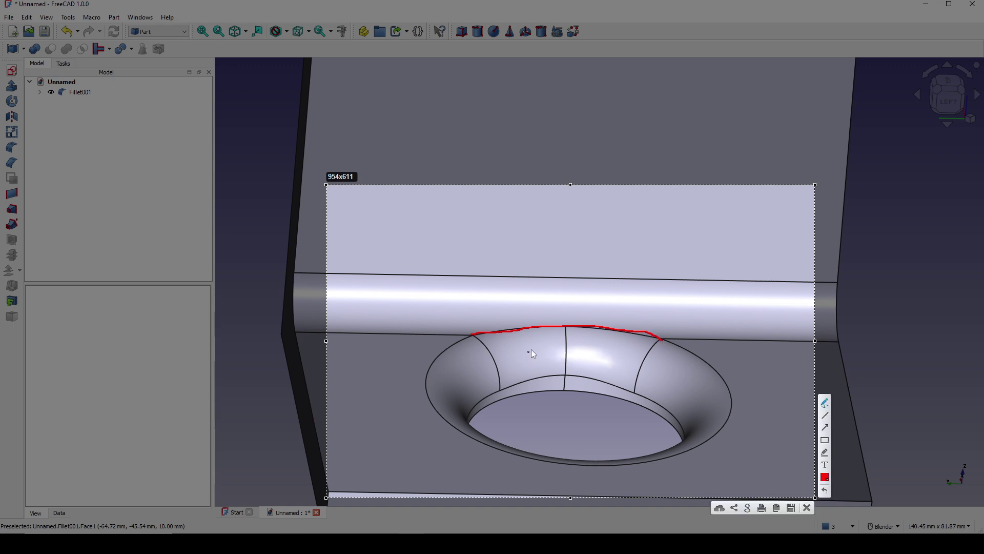
pyautogui.moveTo(534, 346)
pyautogui.mouseDown()
pyautogui.moveTo(523, 357)
pyautogui.moveTo(538, 360)
pyautogui.mouseUp()
pyautogui.moveTo(595, 345)
pyautogui.mouseDown()
pyautogui.moveTo(593, 357)
pyautogui.moveTo(626, 369)
pyautogui.mouseUp()
pyautogui.moveTo(543, 296); pyautogui.dragTo(578, 314)
pyautogui.moveTo(574, 304); pyautogui.dragTo(543, 315)
pyautogui.moveTo(608, 299)
pyautogui.mouseDown()
pyautogui.moveTo(625, 315)
pyautogui.moveTo(606, 320)
pyautogui.mouseUp()
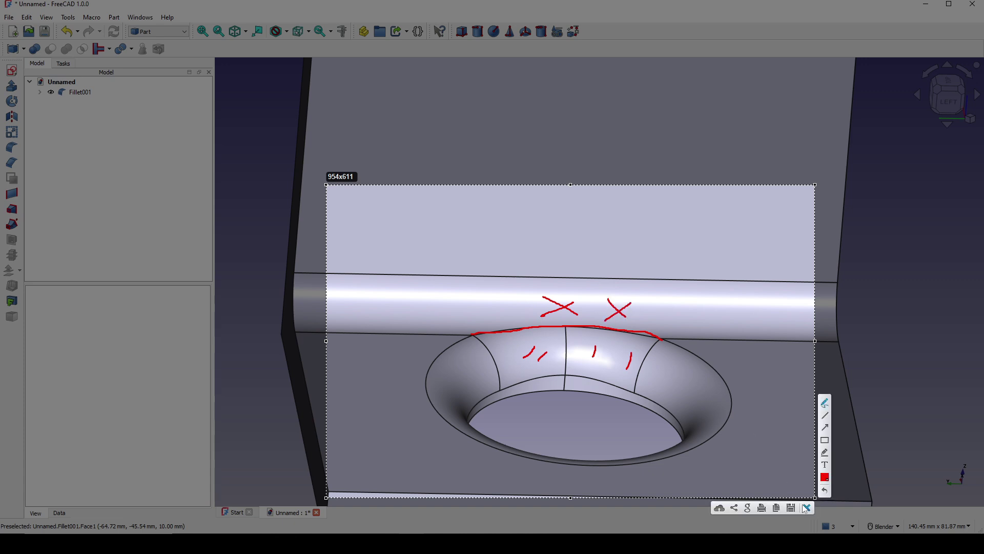
pyautogui.hotkey('ctrl', 'z')
pyautogui.hotkey('ctrl', 'z')
pyautogui.hotkey('ctrl', 'z')
pyautogui.hotkey('ctrl', 'z')
pyautogui.hotkey('ctrl', 'z')
pyautogui.hotkey('ctrl', 'z')
pyautogui.hotkey('ctrl', 'z')
pyautogui.hotkey('ctrl', 'z')
pyautogui.hotkey('ctrl', 'z')
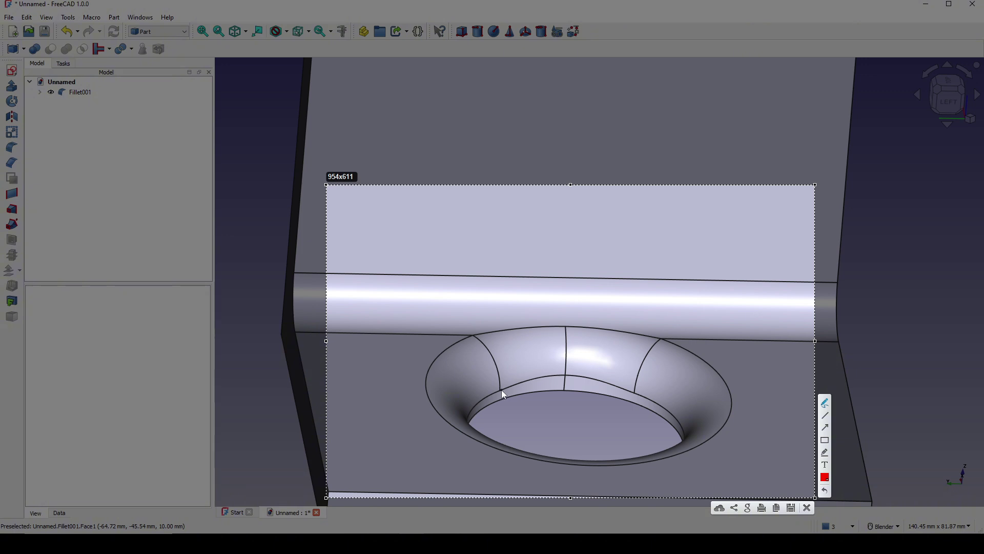
pyautogui.moveTo(499, 390); pyautogui.dragTo(500, 390)
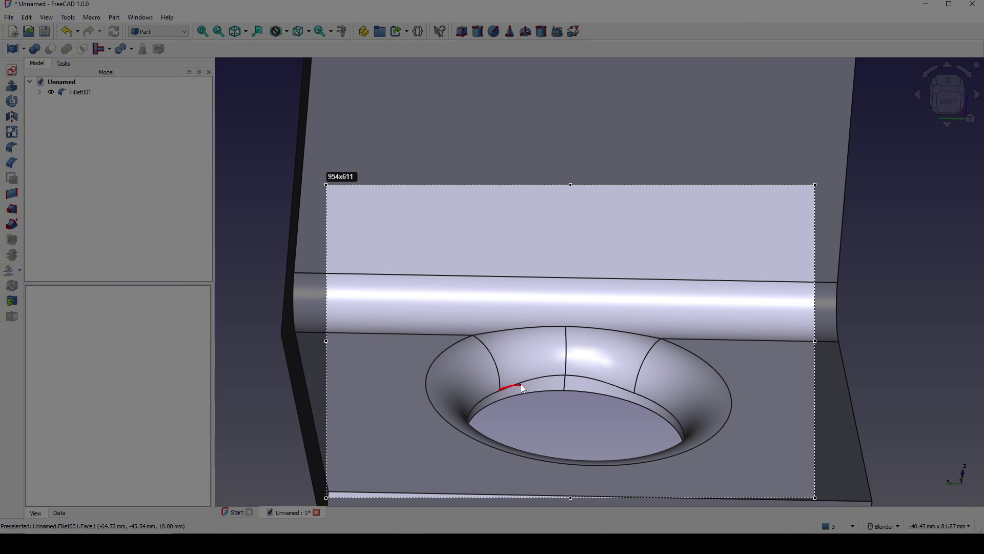
pyautogui.moveTo(626, 387); pyautogui.dragTo(637, 390)
pyautogui.moveTo(500, 390); pyautogui.dragTo(532, 389)
pyautogui.moveTo(554, 390)
pyautogui.mouseDown()
pyautogui.moveTo(515, 388)
pyautogui.moveTo(536, 392)
pyautogui.mouseUp()
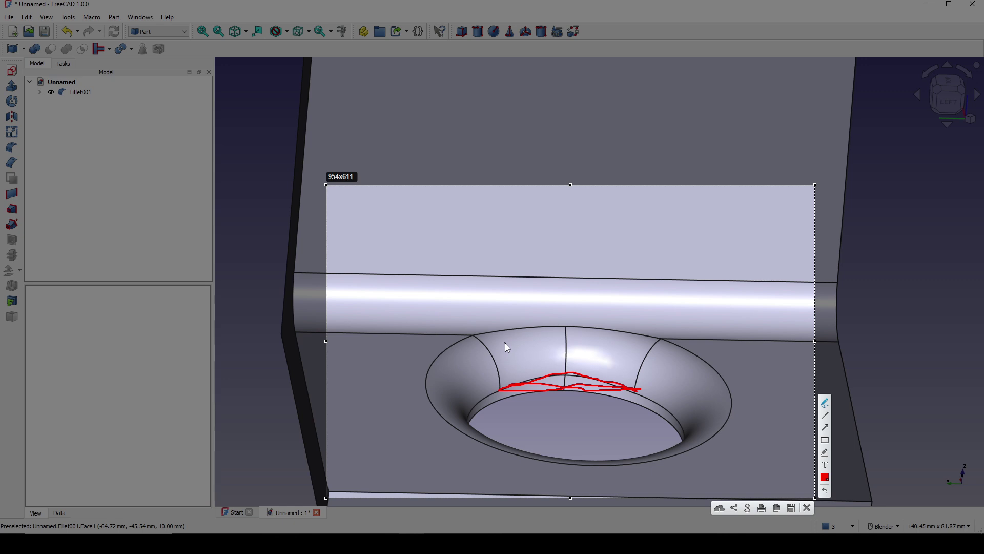
pyautogui.moveTo(505, 343)
pyautogui.mouseDown()
pyautogui.moveTo(523, 354)
pyautogui.moveTo(506, 355)
pyautogui.moveTo(632, 344)
pyautogui.moveTo(625, 369)
pyautogui.moveTo(615, 369)
pyautogui.mouseUp()
pyautogui.moveTo(473, 275); pyautogui.dragTo(471, 313)
pyautogui.moveTo(664, 280); pyautogui.dragTo(665, 291)
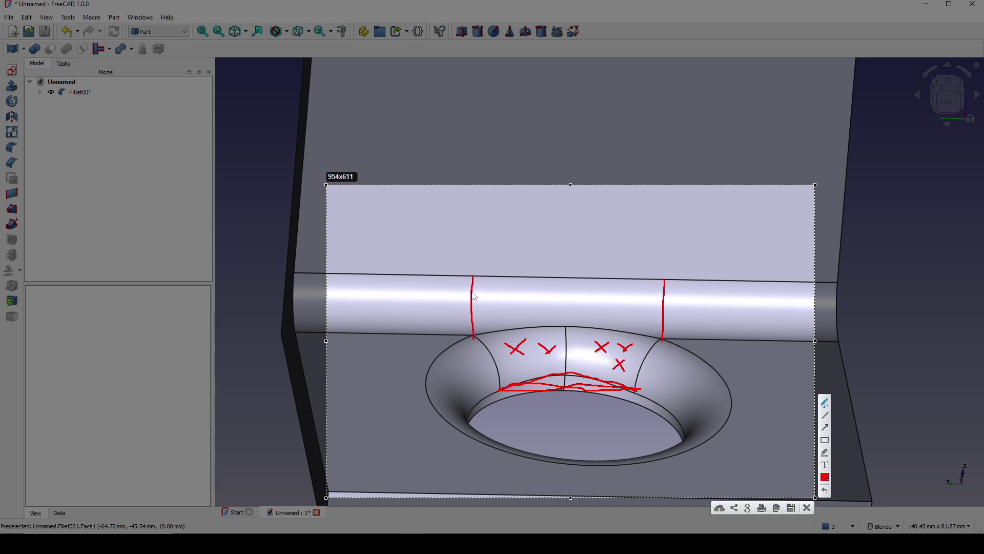
pyautogui.moveTo(472, 277); pyautogui.dragTo(670, 283)
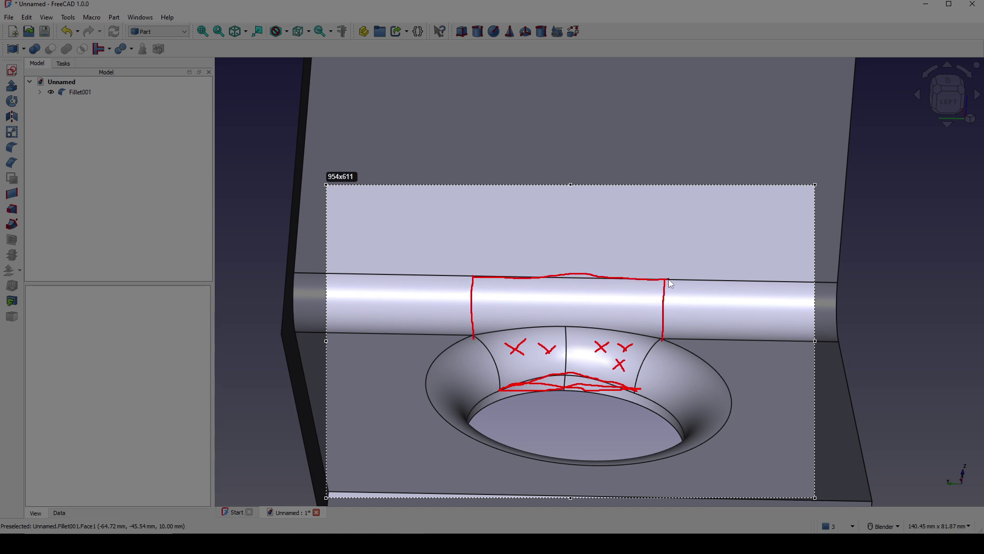
pyautogui.moveTo(660, 344)
pyautogui.mouseDown()
pyautogui.moveTo(575, 328)
pyautogui.moveTo(481, 339)
pyautogui.mouseUp()
pyautogui.moveTo(484, 291)
pyautogui.mouseDown()
pyautogui.moveTo(509, 308)
pyautogui.moveTo(486, 314)
pyautogui.moveTo(555, 311)
pyautogui.moveTo(527, 312)
pyautogui.mouseUp()
pyautogui.moveTo(577, 293); pyautogui.dragTo(600, 311)
pyautogui.moveTo(606, 295)
pyautogui.mouseDown()
pyautogui.moveTo(583, 312)
pyautogui.moveTo(643, 315)
pyautogui.mouseUp()
pyautogui.moveTo(649, 295); pyautogui.dragTo(628, 321)
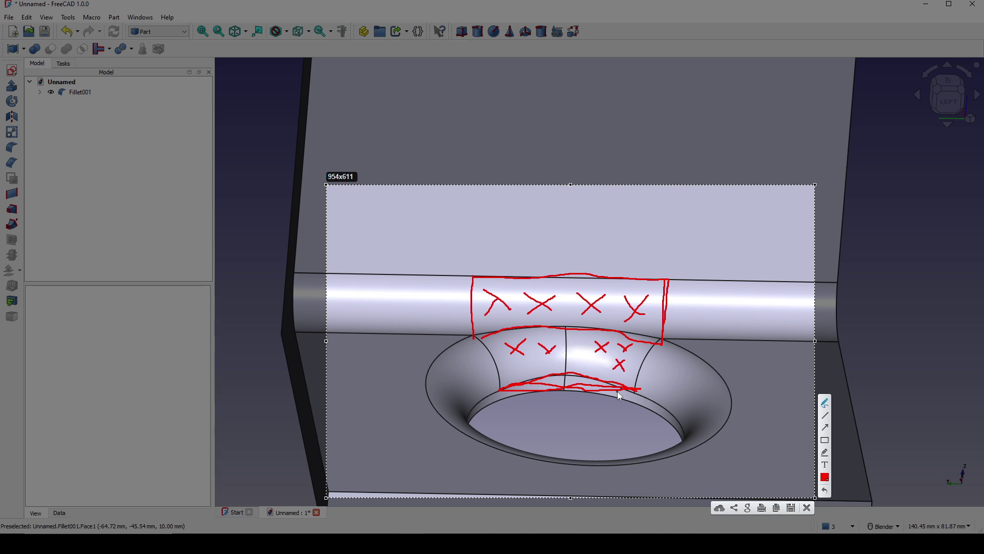
pyautogui.click(807, 508)
pyautogui.scroll(-8, 743, 410)
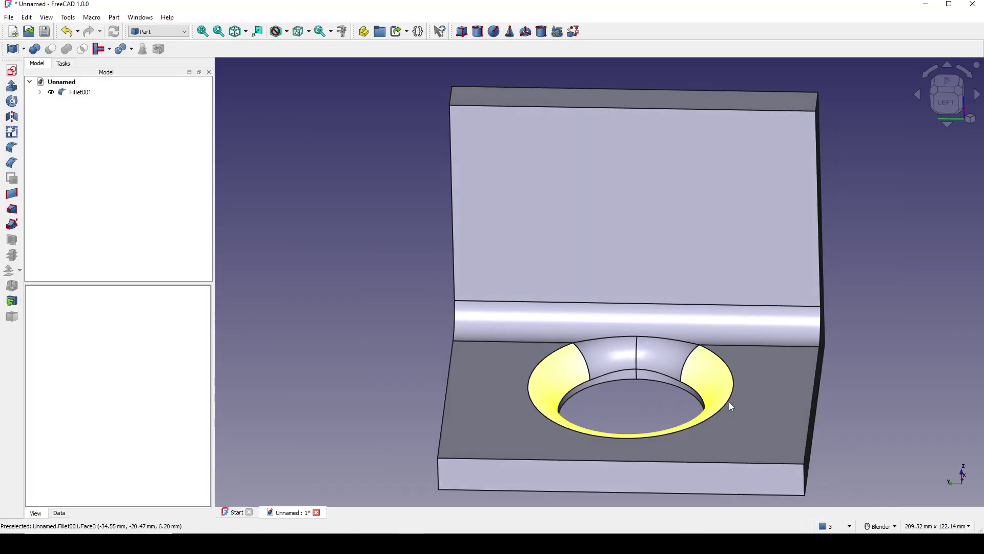
# Step: Switch to the Draft workbench and turn off the Draft grid
pyautogui.click(148, 32)
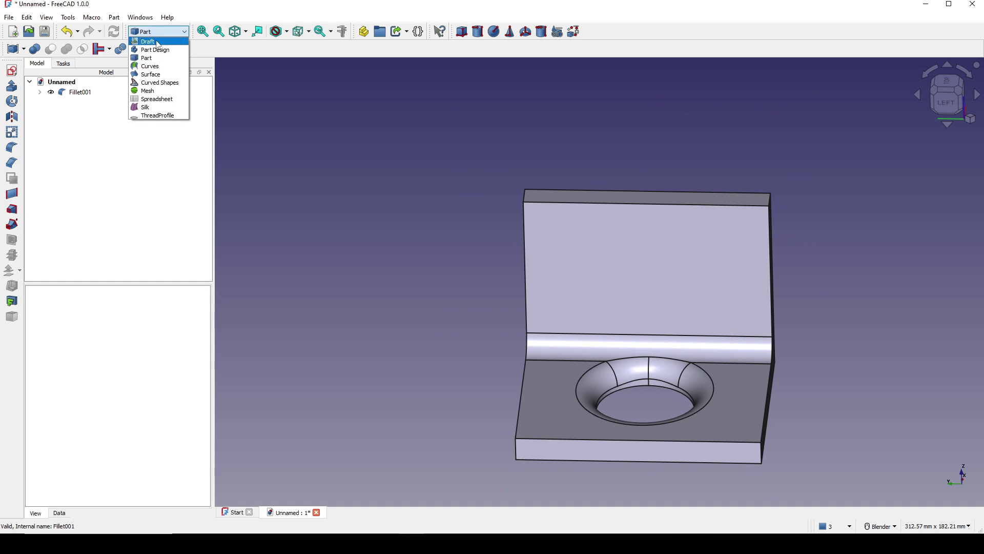
pyautogui.click(153, 42)
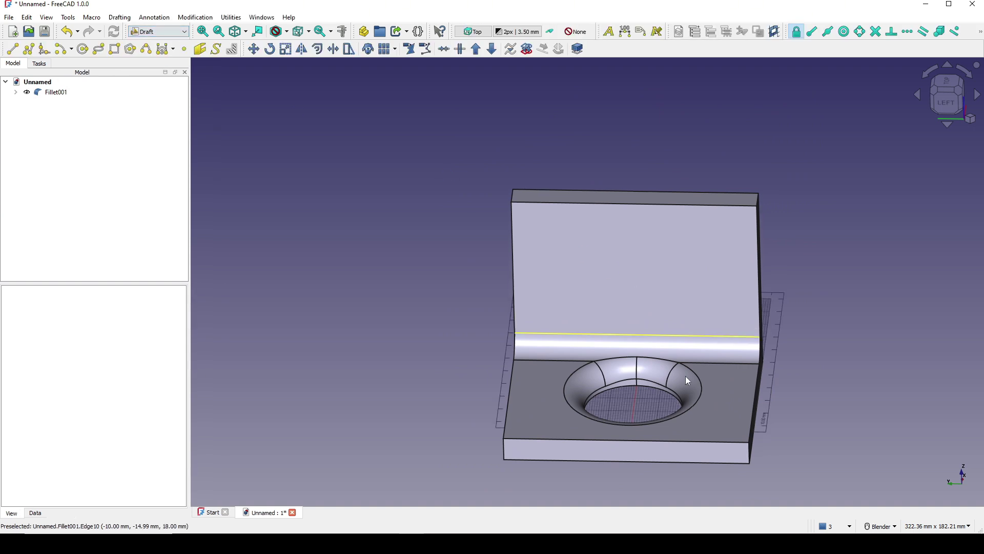
pyautogui.keyDown('shift'); pyautogui.moveTo(685, 376); pyautogui.dragTo(632, 364, button='middle'); pyautogui.keyUp('shift')
pyautogui.click(698, 526)
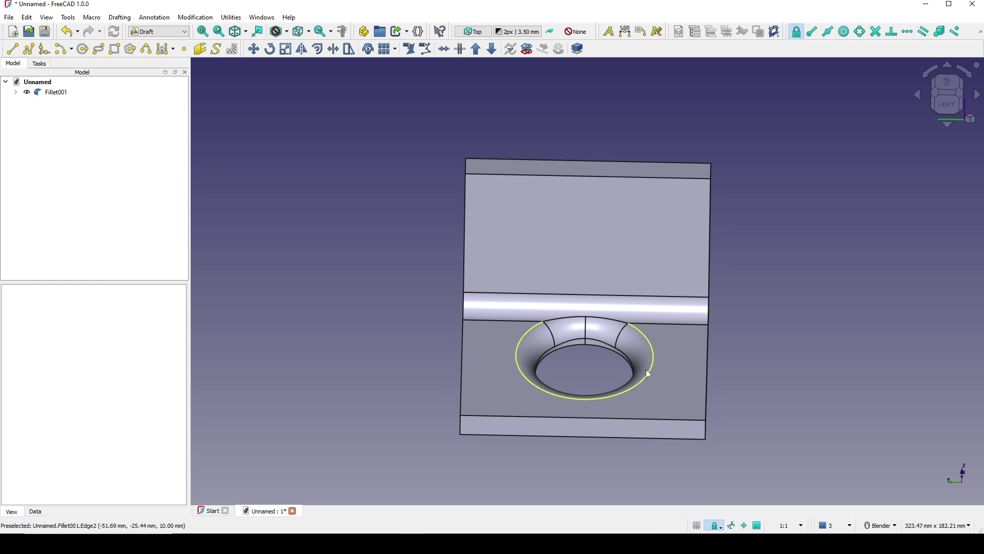
pyautogui.scroll(2, 590, 359)
# Step: Clone the Fillet001 solid and hide the original so only the clone shows
pyautogui.click(53, 92)
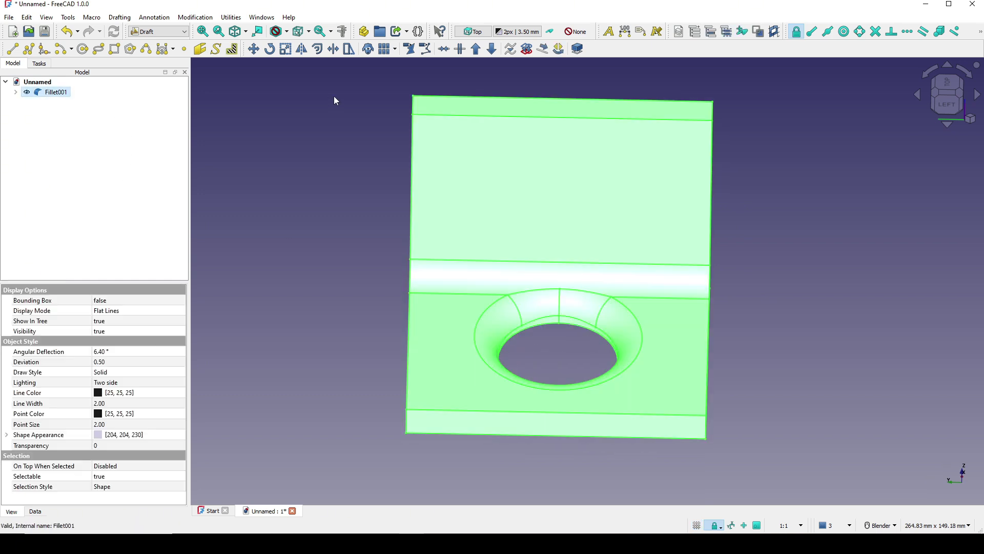
pyautogui.click(367, 49)
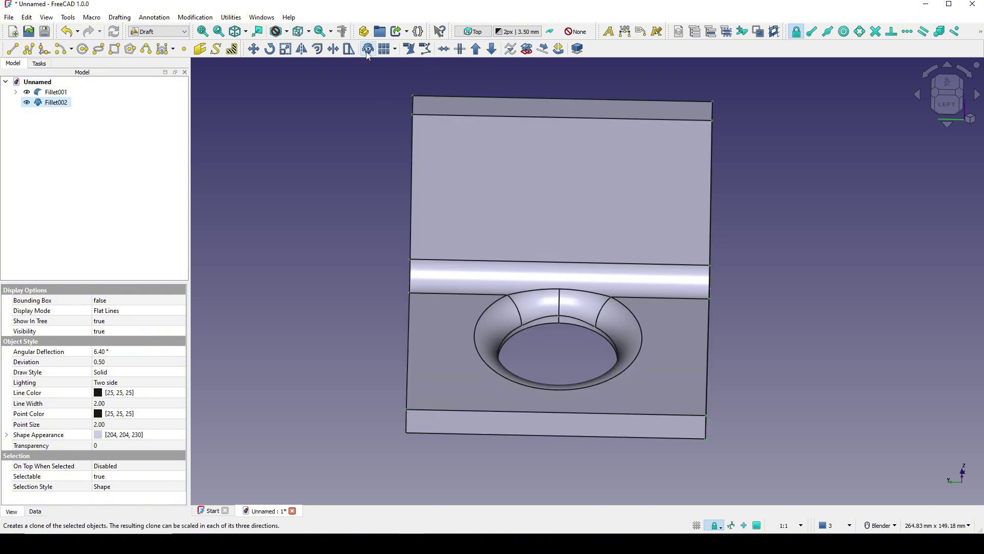
pyautogui.click(54, 92)
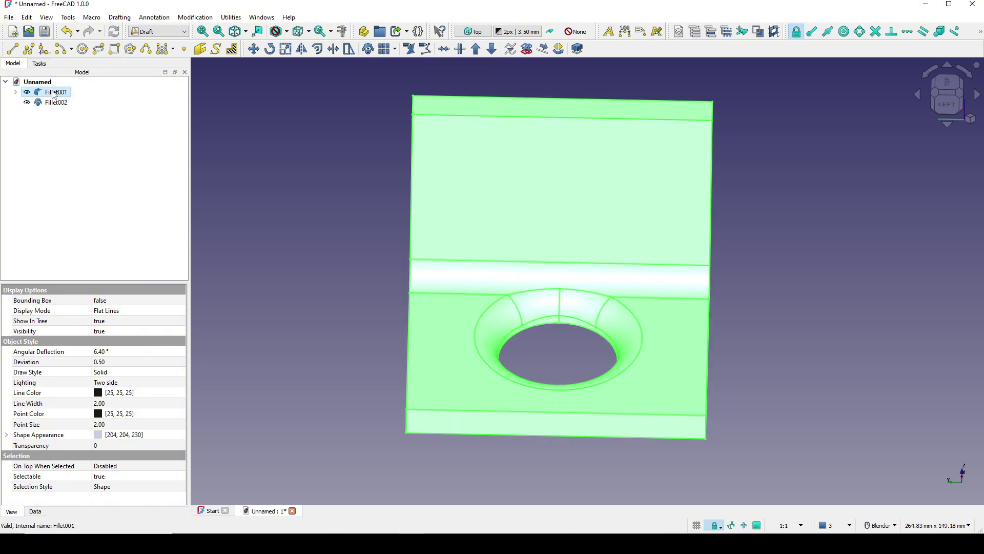
pyautogui.press('space')
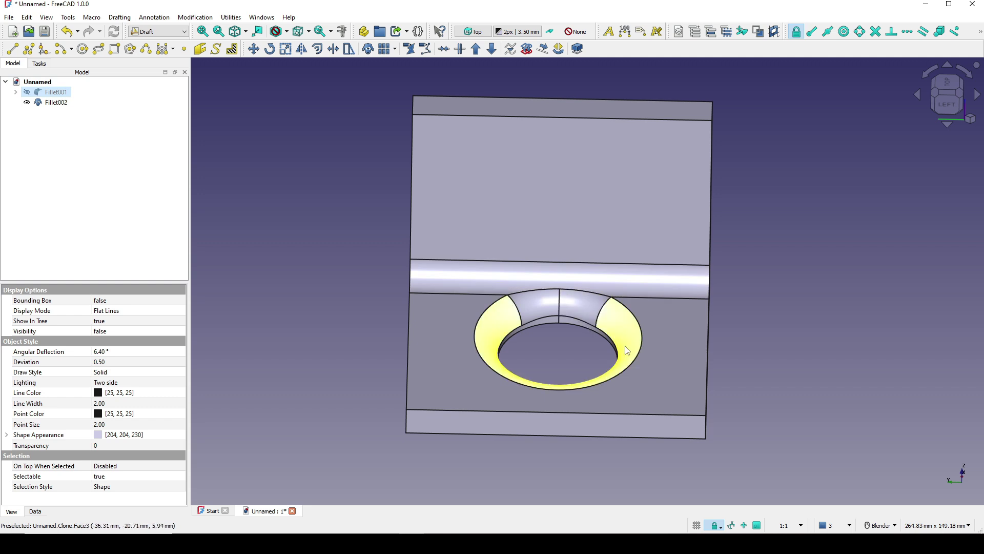
# Step: Downgrade the clone Fillet002 into 13 separate faces, Face through Face012
pyautogui.moveTo(574, 354); pyautogui.dragTo(631, 377, button='middle')
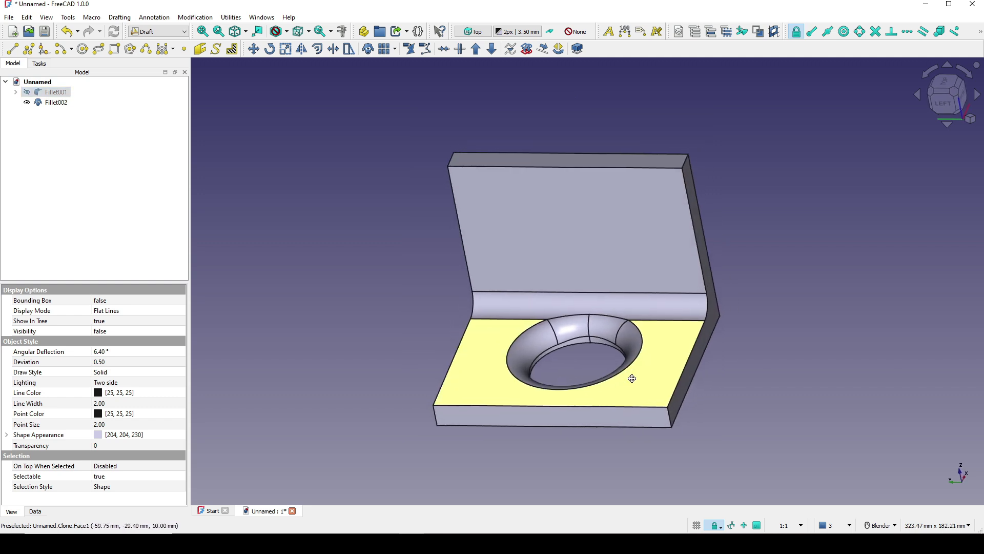
pyautogui.click(61, 104)
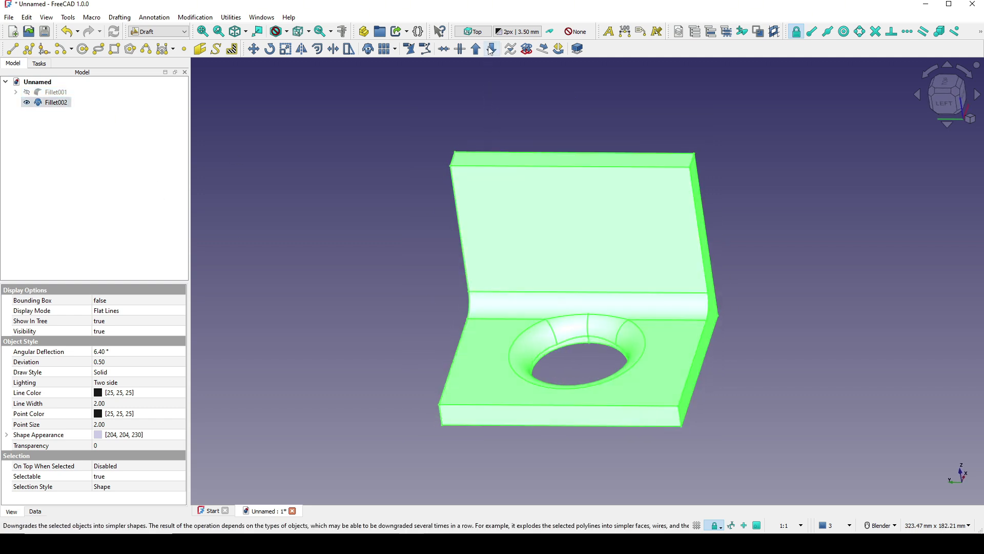
pyautogui.click(491, 49)
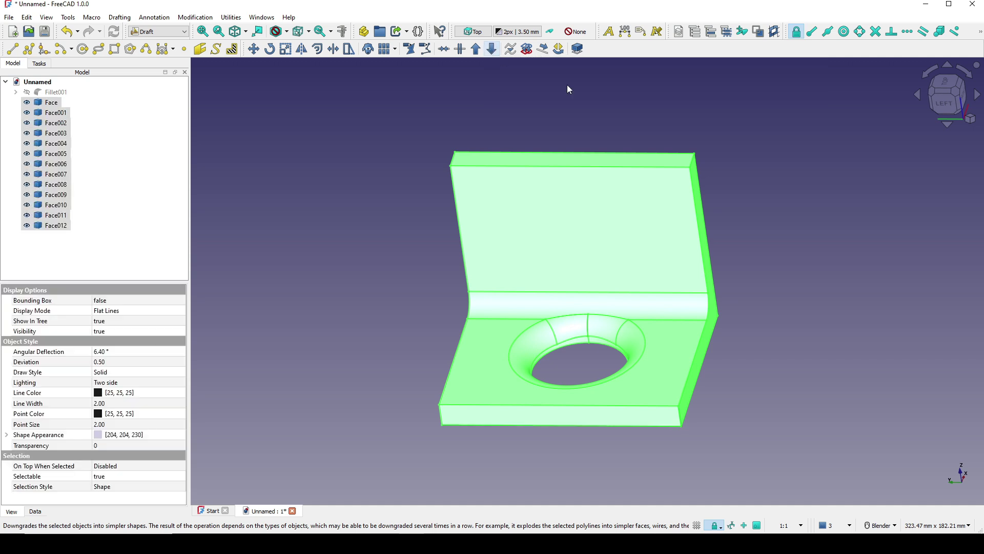
# Step: Delete the hole's fillet faces Face006 and Face007, leaving 11 faces
pyautogui.scroll(4, 653, 333)
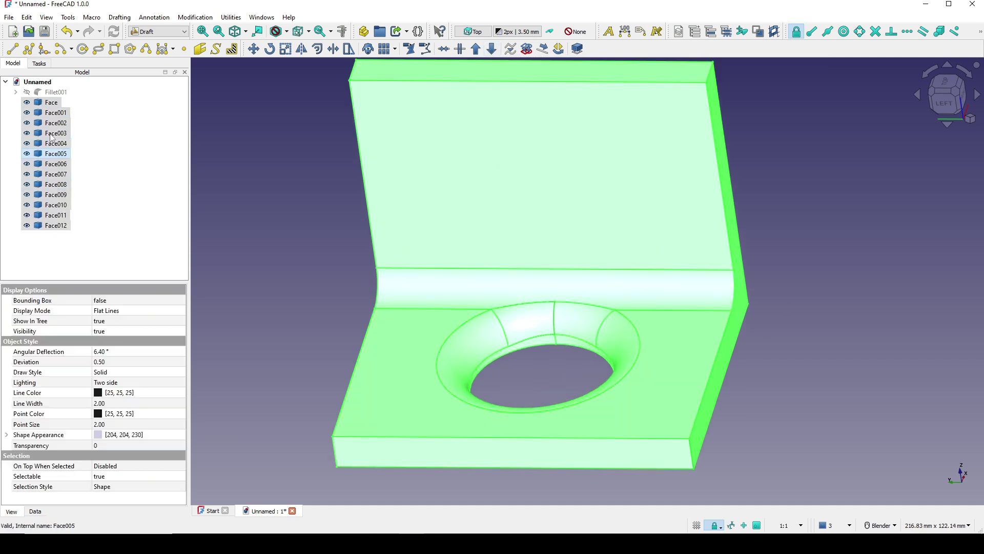
pyautogui.moveTo(532, 369); pyautogui.dragTo(564, 360, button='middle')
pyautogui.click(548, 360)
pyautogui.scroll(3, 548, 360)
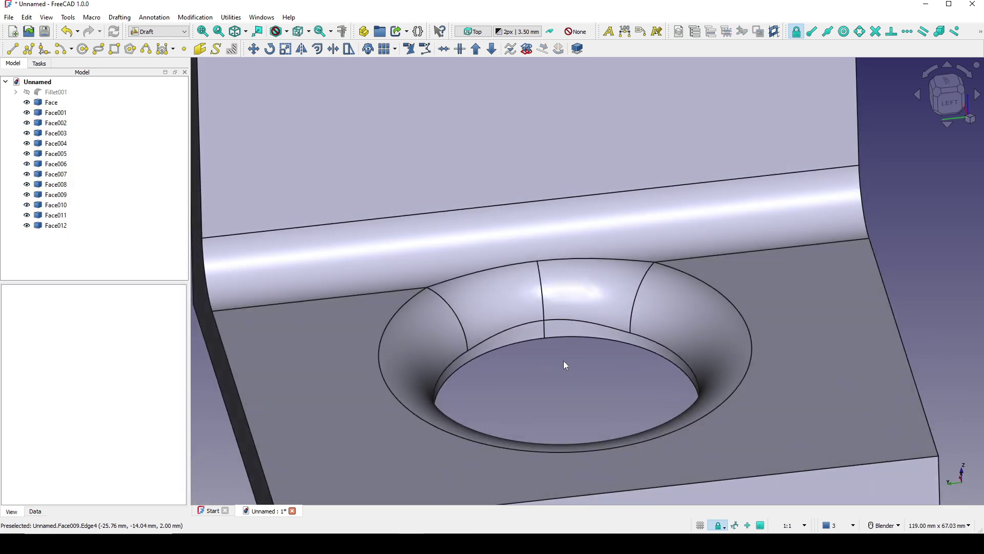
pyautogui.click(509, 302)
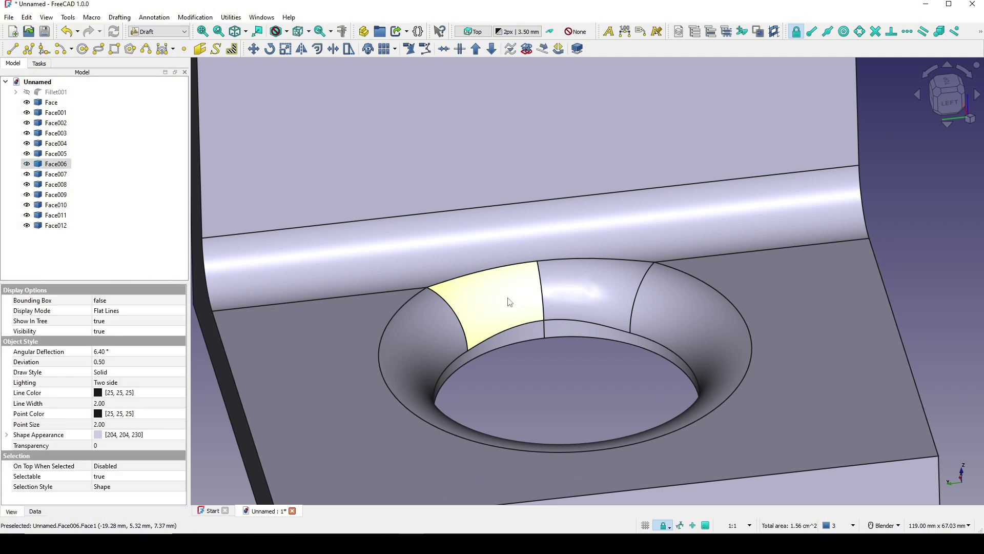
pyautogui.keyDown('ctrl'); pyautogui.click(582, 303); pyautogui.keyUp('ctrl')
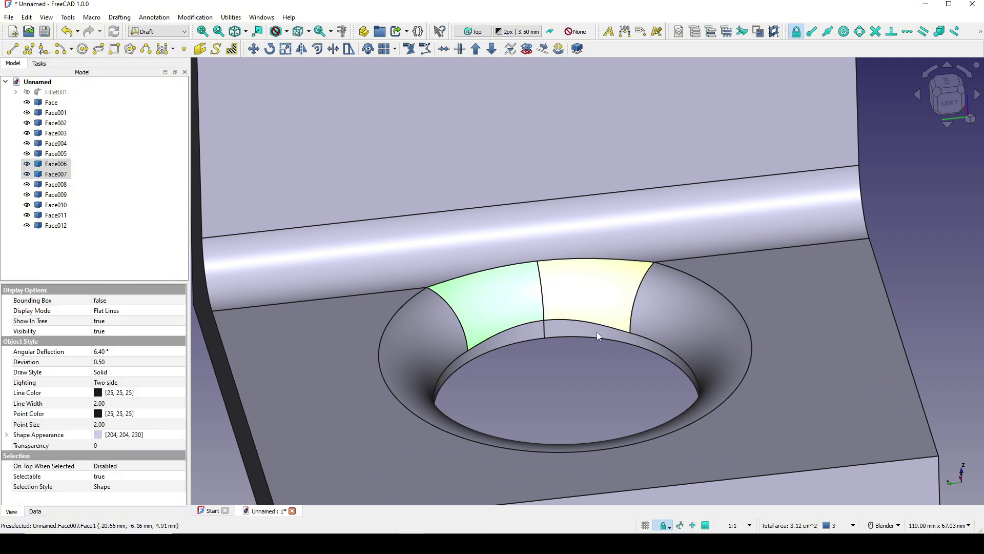
pyautogui.press('Delete')
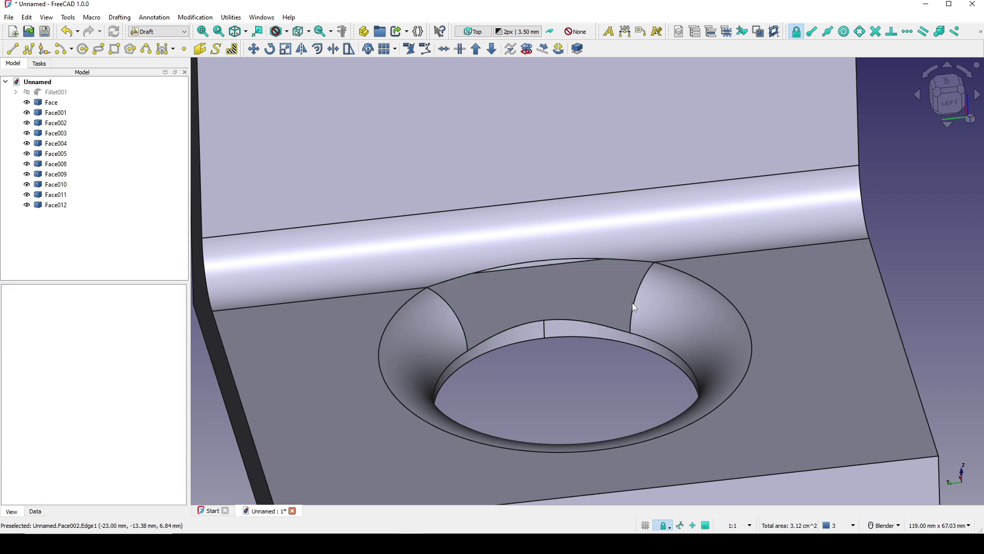
pyautogui.scroll(-2, 596, 391)
pyautogui.moveTo(595, 392); pyautogui.dragTo(546, 380, button='middle')
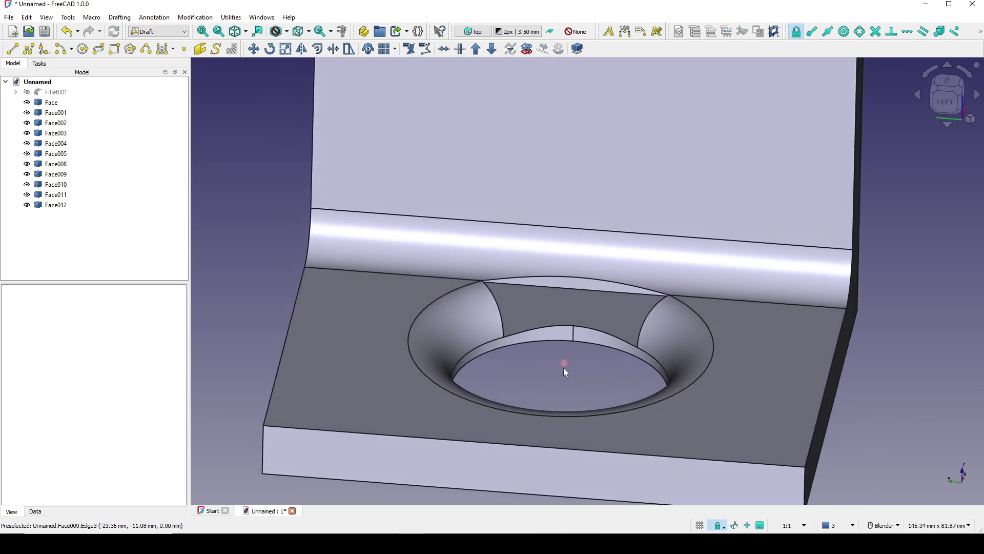
pyautogui.scroll(1, 564, 368)
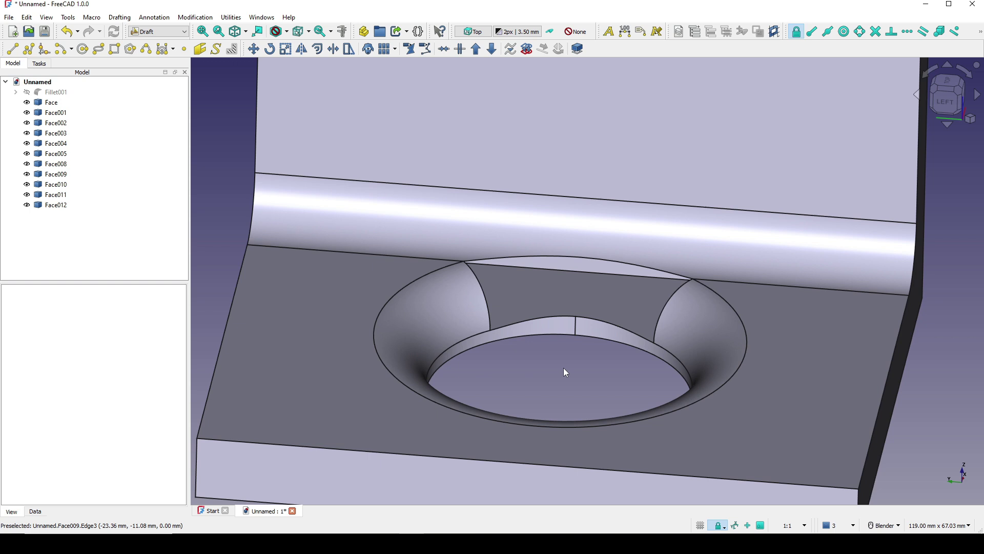
# Step: Upgrade the hole ring Face009 and corner fillet Face001 together into one Compound
pyautogui.click(560, 328)
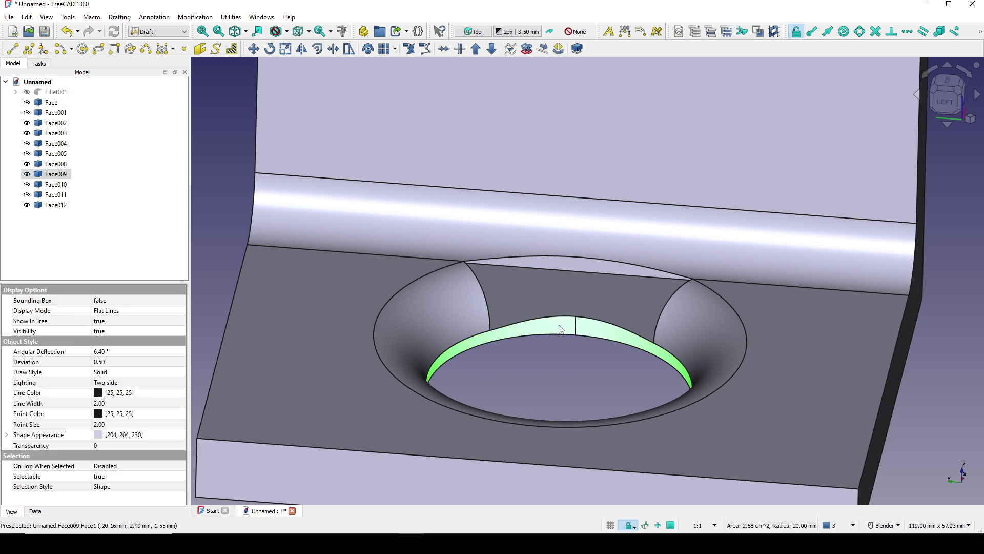
pyautogui.keyDown('ctrl'); pyautogui.click(527, 238); pyautogui.keyUp('ctrl')
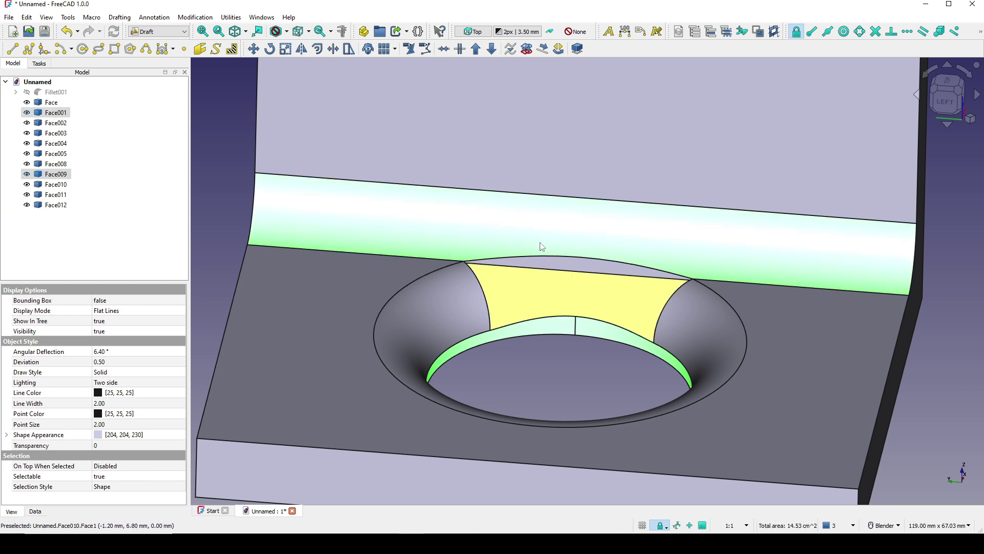
pyautogui.scroll(-1, 573, 320)
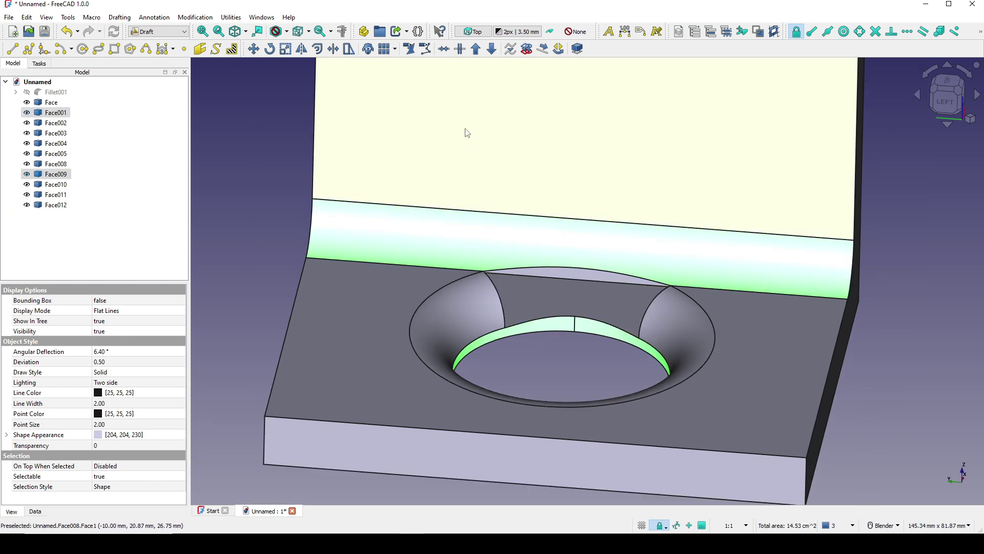
pyautogui.click(476, 48)
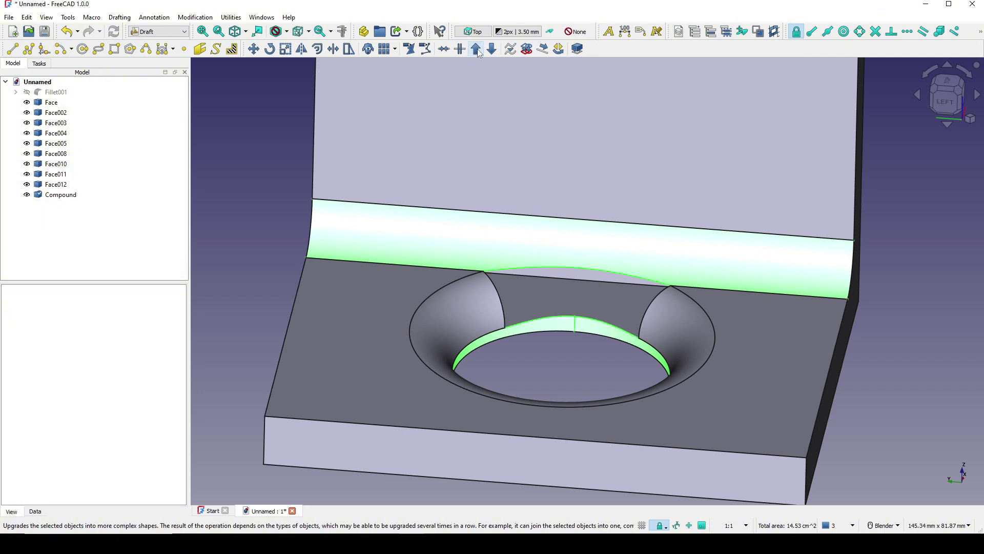
pyautogui.scroll(-1, 584, 269)
pyautogui.keyDown('shift'); pyautogui.moveTo(584, 269); pyautogui.dragTo(579, 303, button='middle'); pyautogui.keyUp('shift')
pyautogui.moveTo(580, 303); pyautogui.dragTo(593, 311, button='middle')
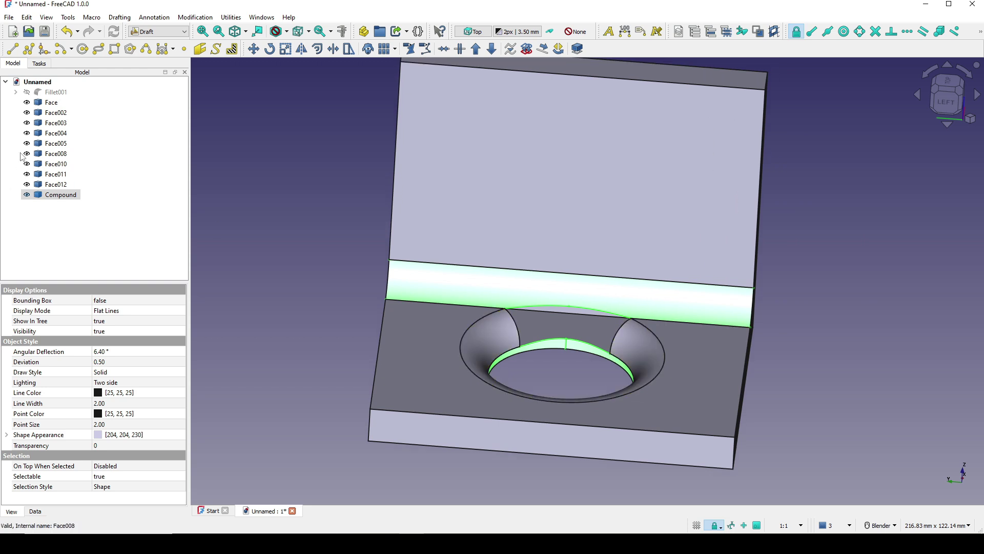
# Step: Hide faces Face through Face012 and view the remaining Compound from the Left
pyautogui.click(50, 103)
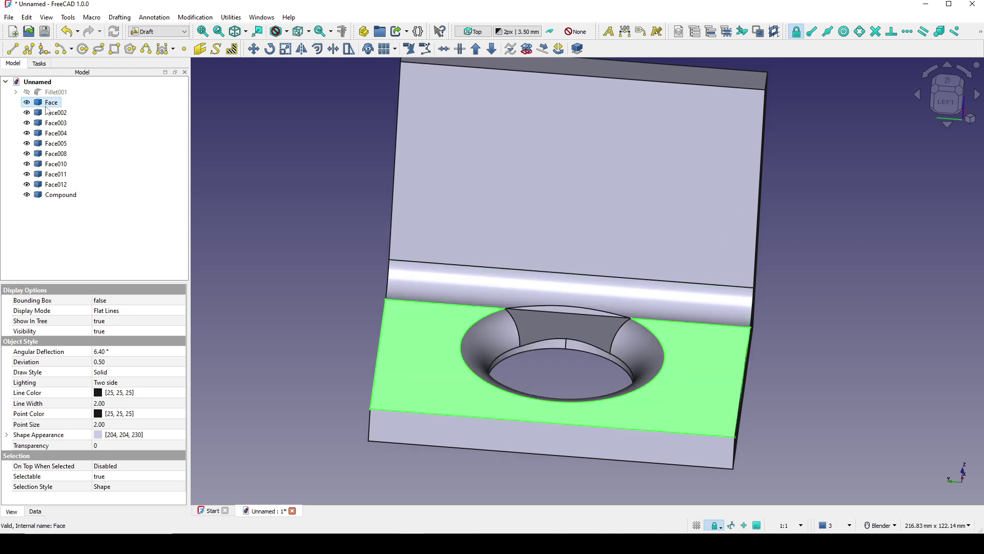
pyautogui.keyDown('shift'); pyautogui.click(50, 185); pyautogui.keyUp('shift')
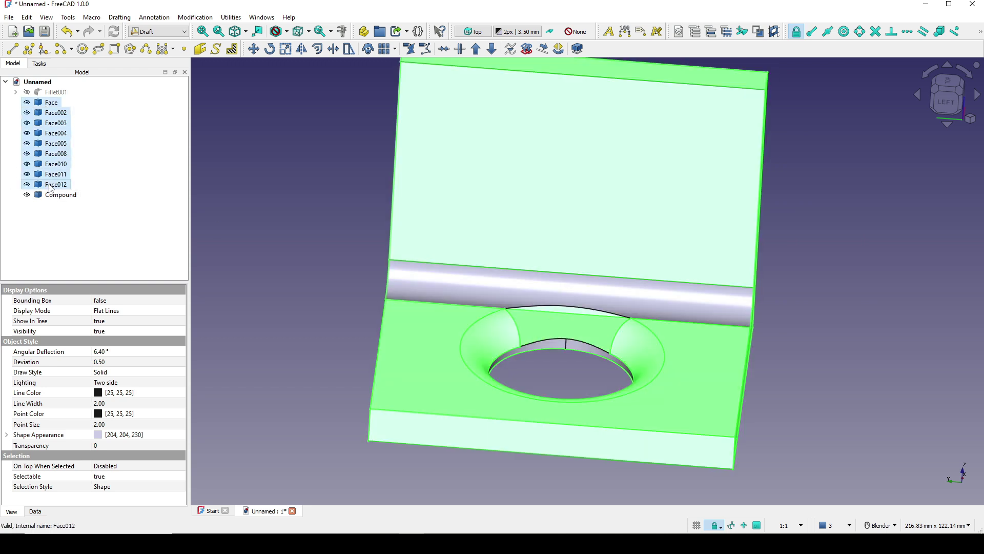
pyautogui.press('space')
pyautogui.scroll(4, 682, 410)
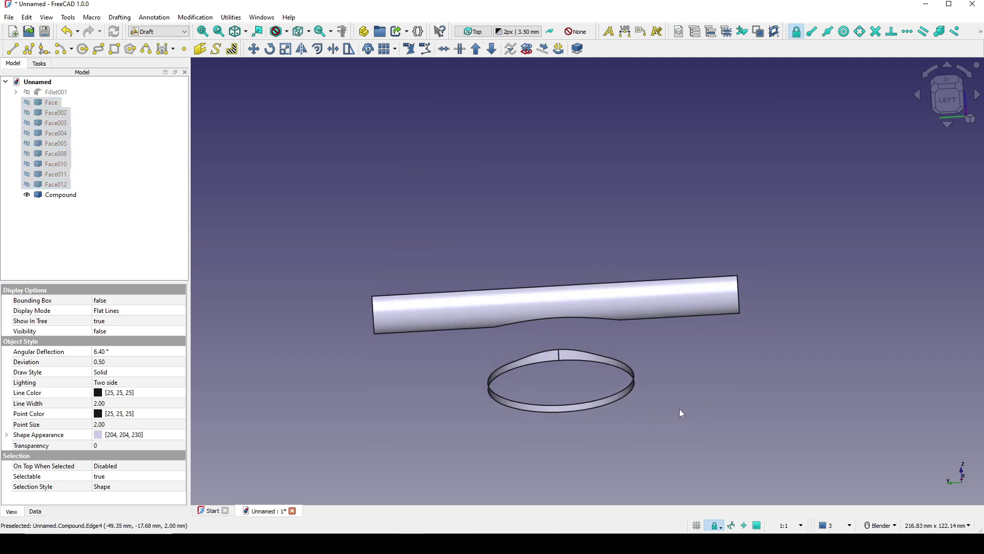
pyautogui.click(947, 99)
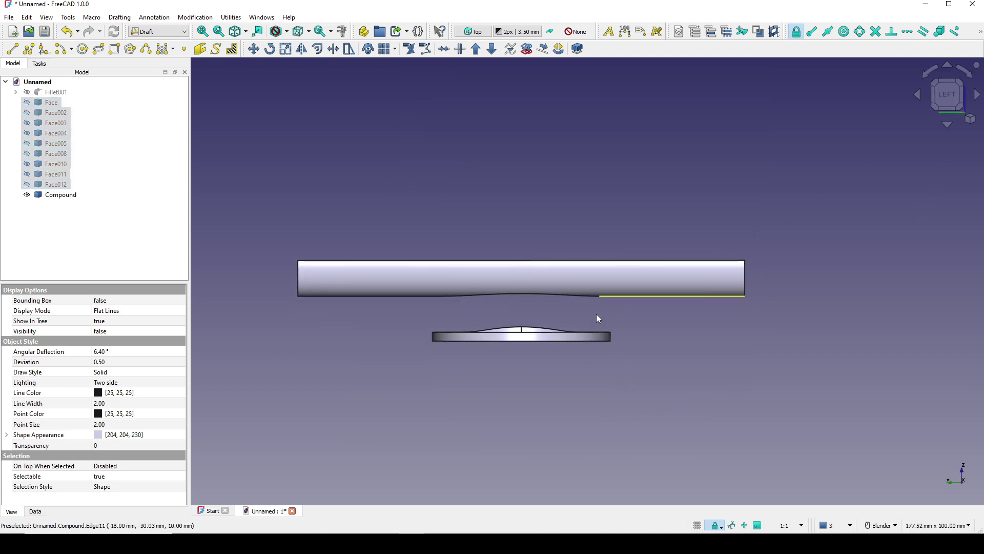
pyautogui.keyDown('shift'); pyautogui.moveTo(656, 307); pyautogui.dragTo(684, 321, button='middle'); pyautogui.keyUp('shift')
pyautogui.click(680, 328)
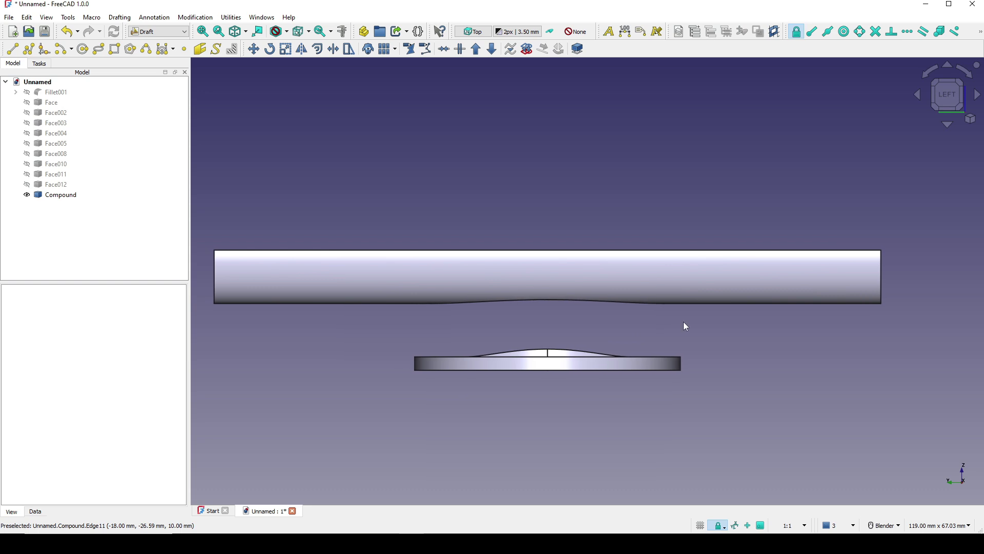
# Step: Switch to the Part workbench
pyautogui.click(153, 32)
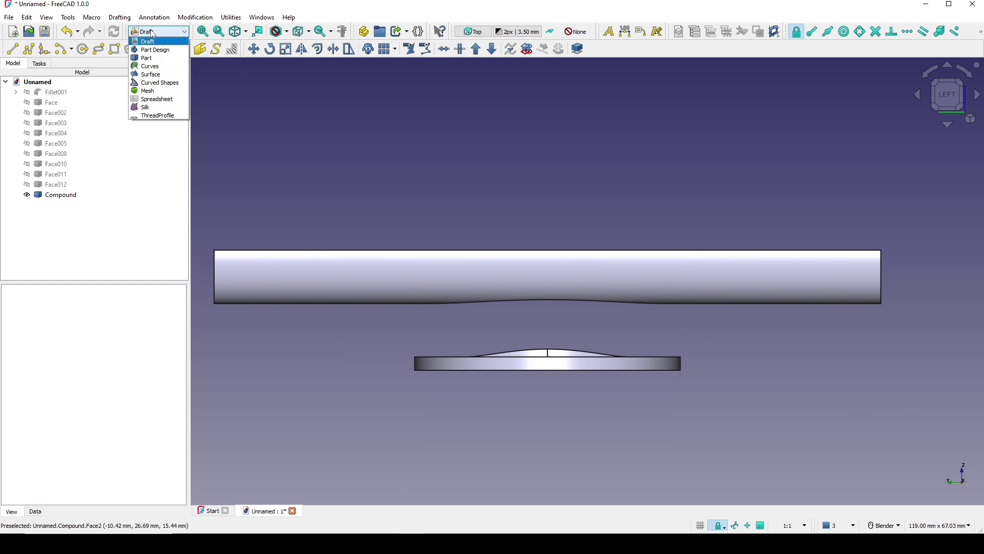
pyautogui.click(147, 57)
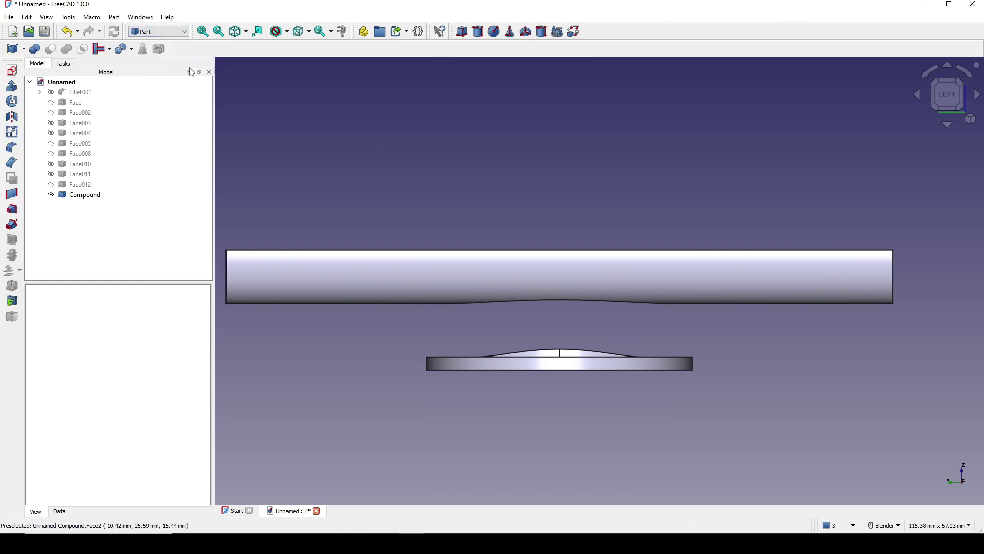
pyautogui.keyDown('shift'); pyautogui.moveTo(686, 262); pyautogui.dragTo(676, 269, button='middle'); pyautogui.keyUp('shift')
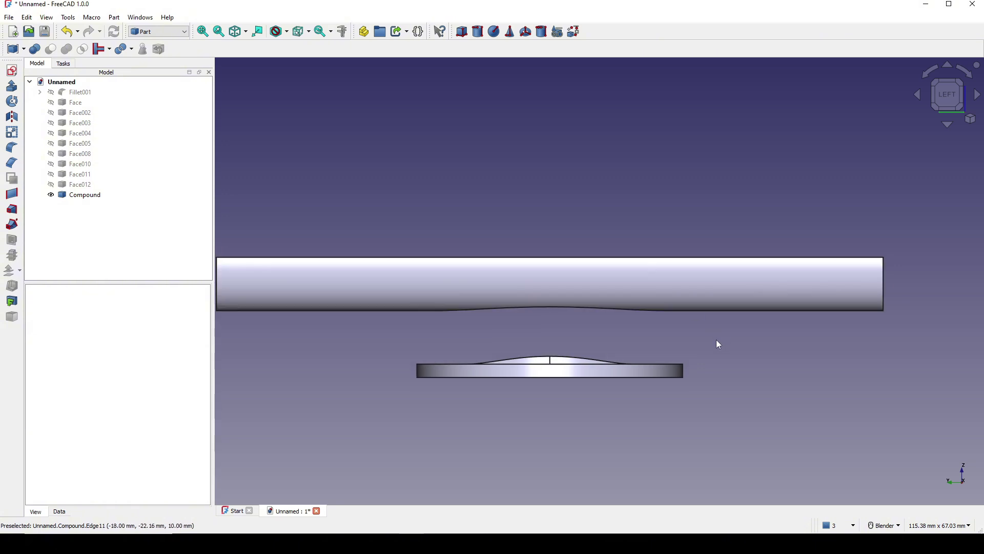
# Step: Create a new sketch on the YZ plane with Reverse direction ticked
pyautogui.click(13, 72)
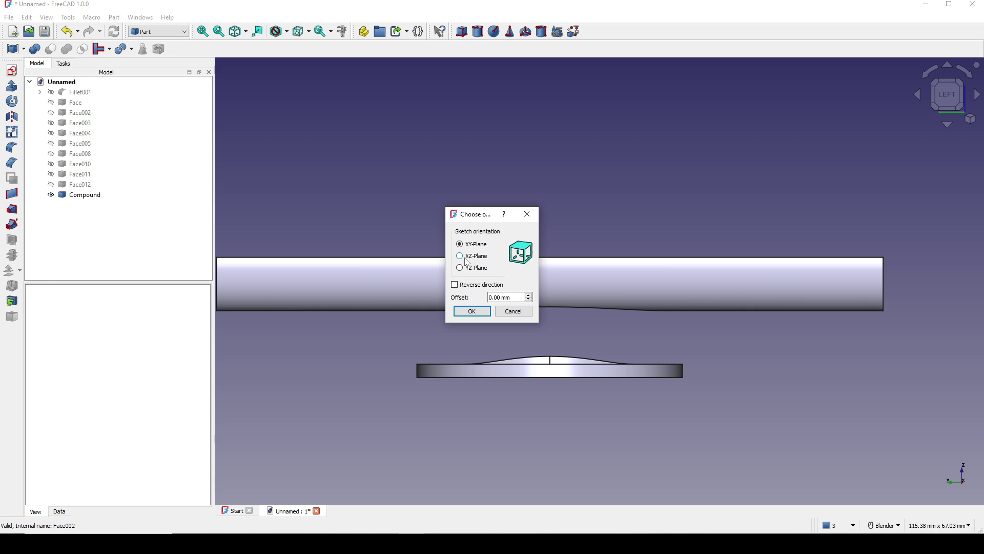
pyautogui.click(466, 269)
pyautogui.click(474, 288)
pyautogui.click(482, 311)
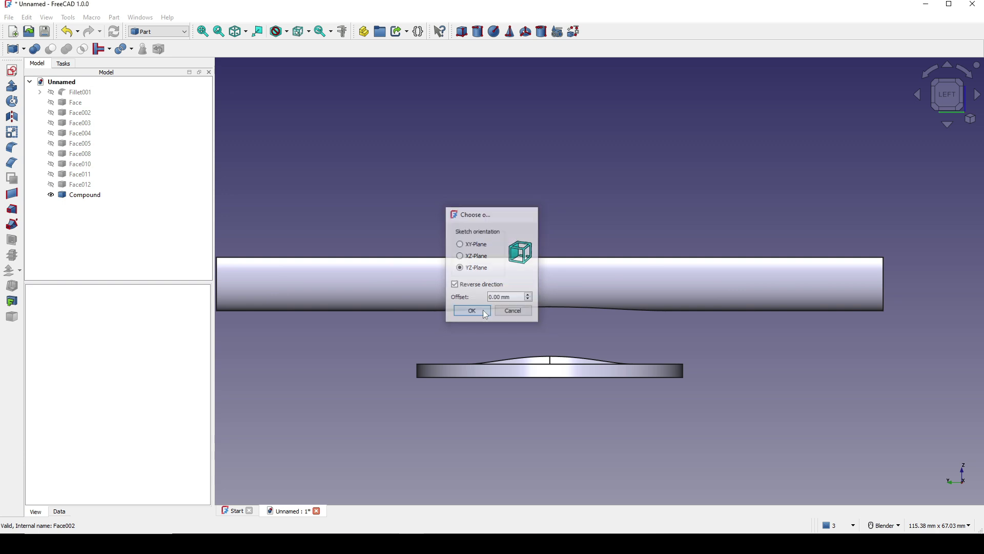
pyautogui.keyDown('shift'); pyautogui.moveTo(559, 311); pyautogui.dragTo(521, 330, button='middle'); pyautogui.keyUp('shift')
pyautogui.scroll(1, 531, 330)
# Step: Link both halves of the upper and lower fillet curves as external geometry, then hide the section view
pyautogui.click(12, 247)
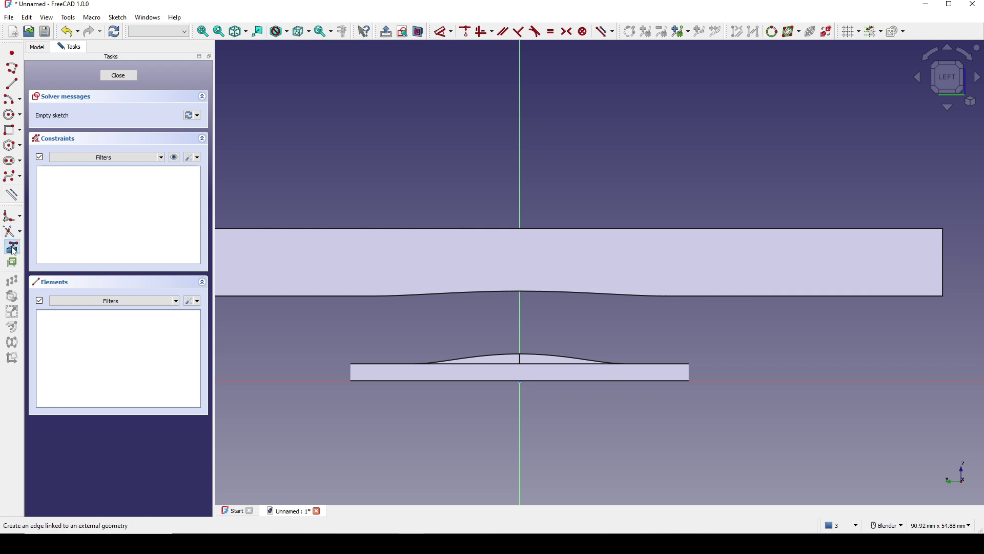
pyautogui.scroll(1, 456, 323)
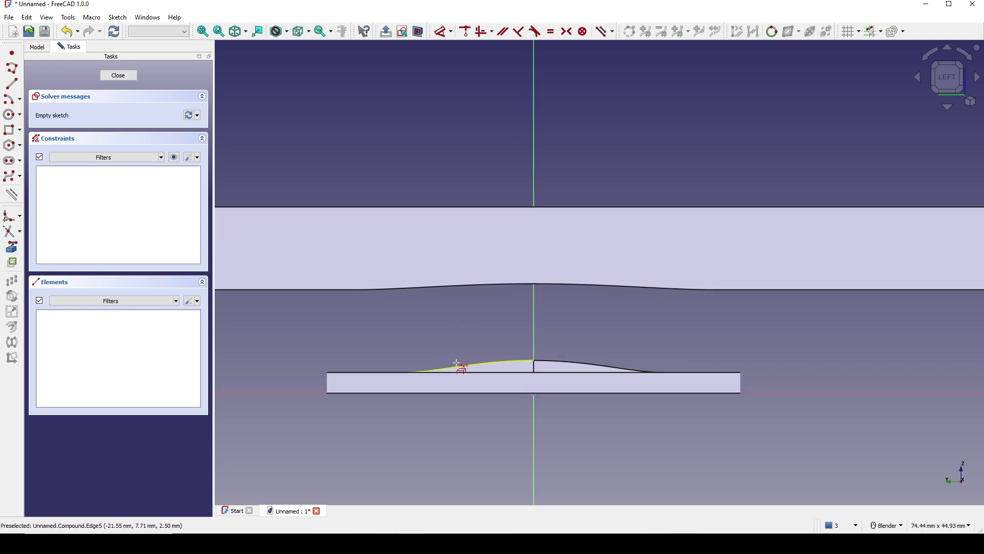
pyautogui.click(456, 362)
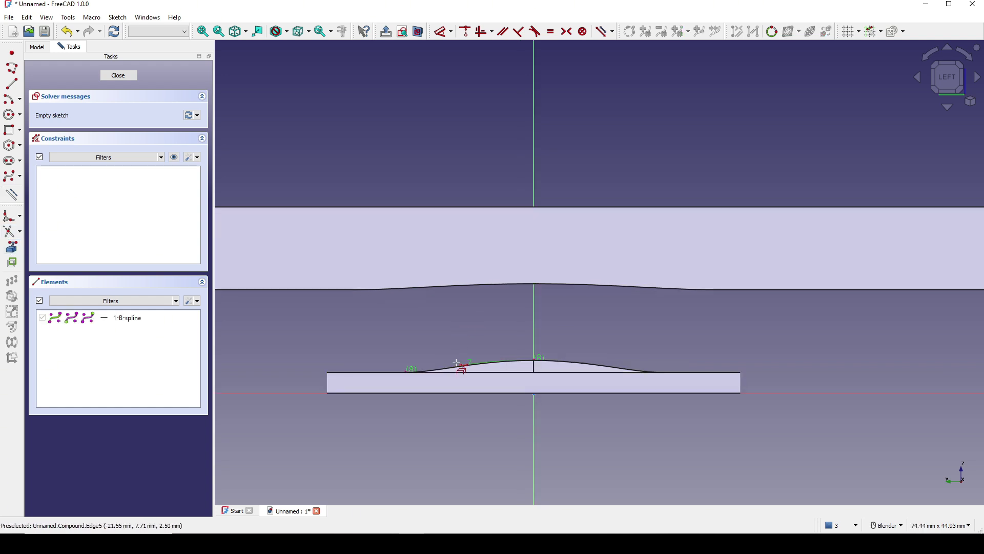
pyautogui.click(578, 364)
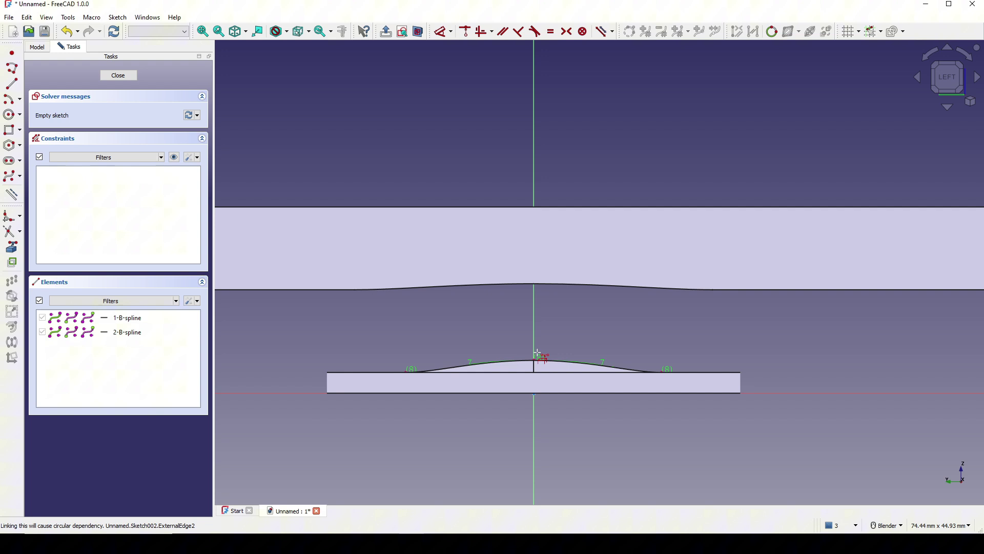
pyautogui.click(401, 290)
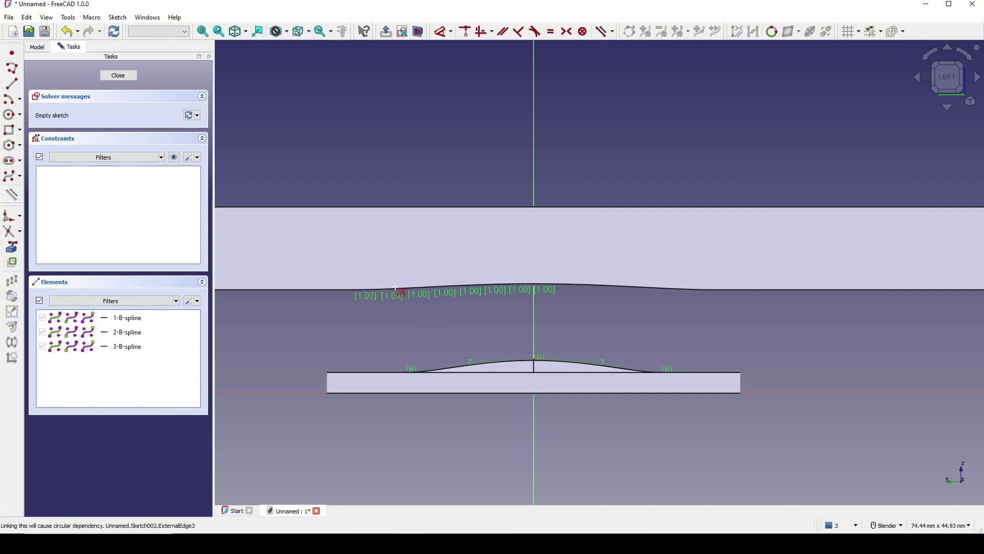
pyautogui.click(619, 299)
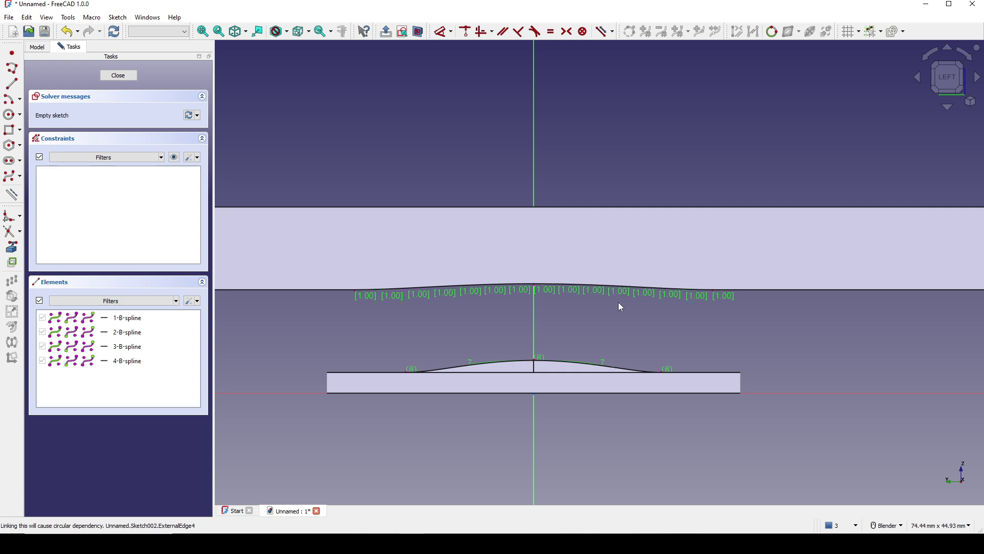
pyautogui.click(419, 34)
pyautogui.keyDown('shift'); pyautogui.moveTo(699, 238); pyautogui.dragTo(696, 219, button='middle'); pyautogui.keyUp('shift')
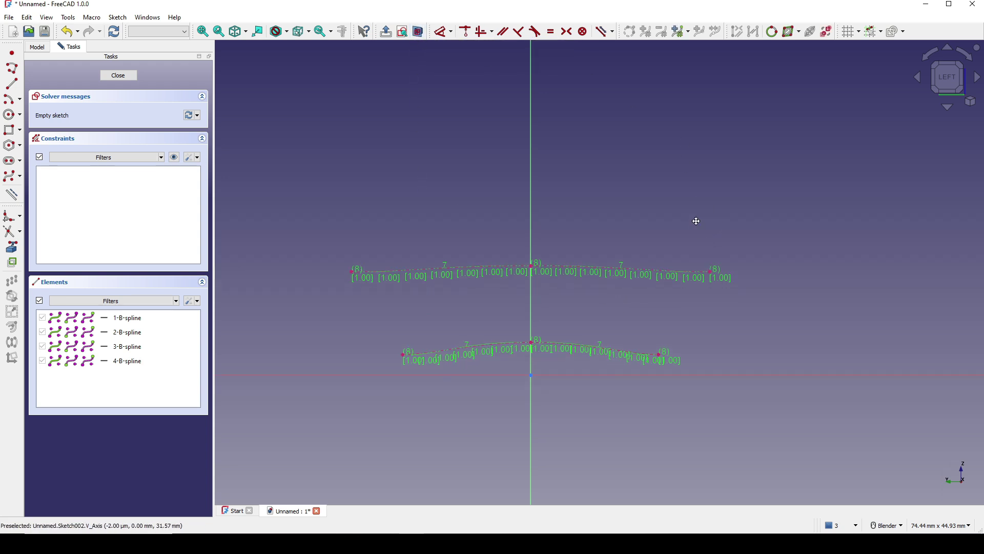
# Step: Draw two rectangles, one around the upper curve and one around the lower curve
pyautogui.click(9, 130)
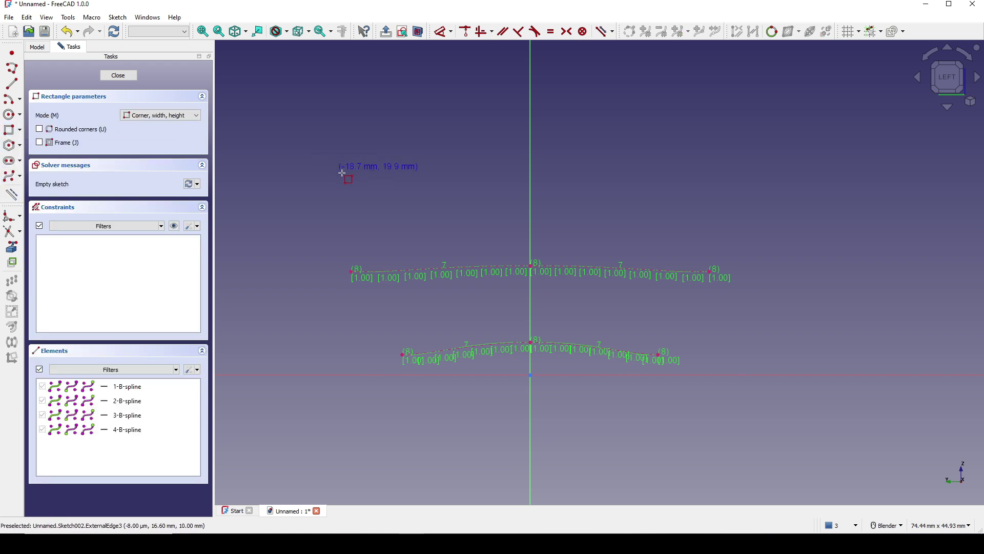
pyautogui.click(375, 186)
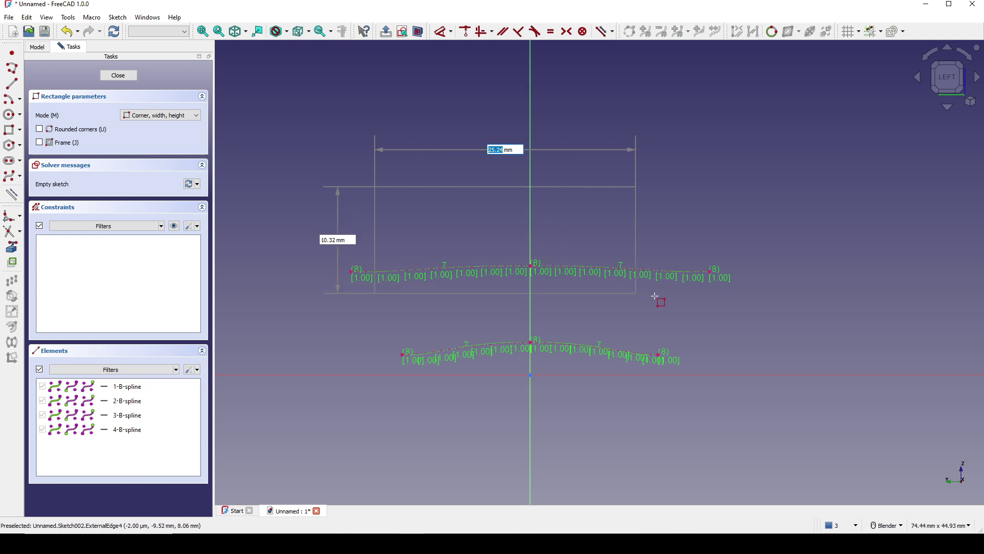
pyautogui.click(698, 292)
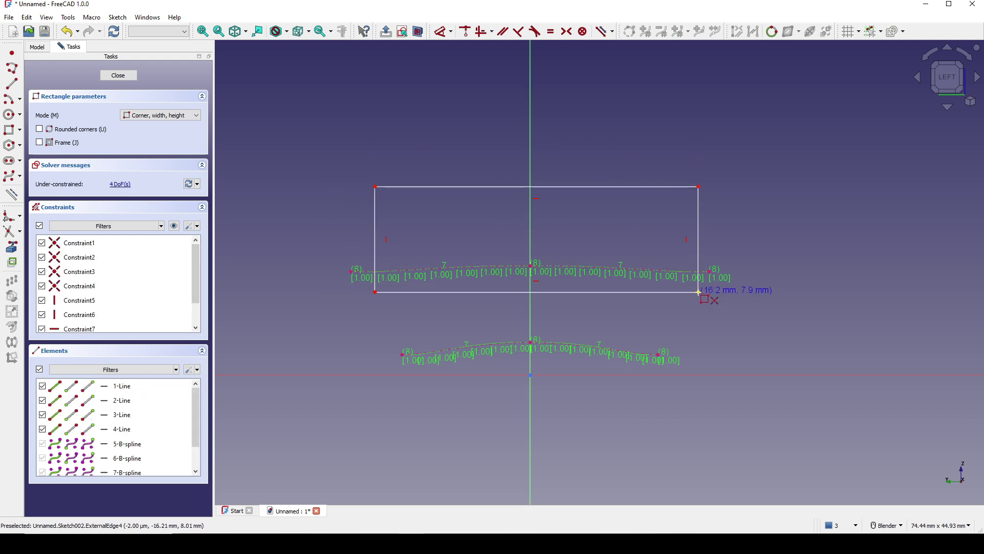
pyautogui.click(423, 318)
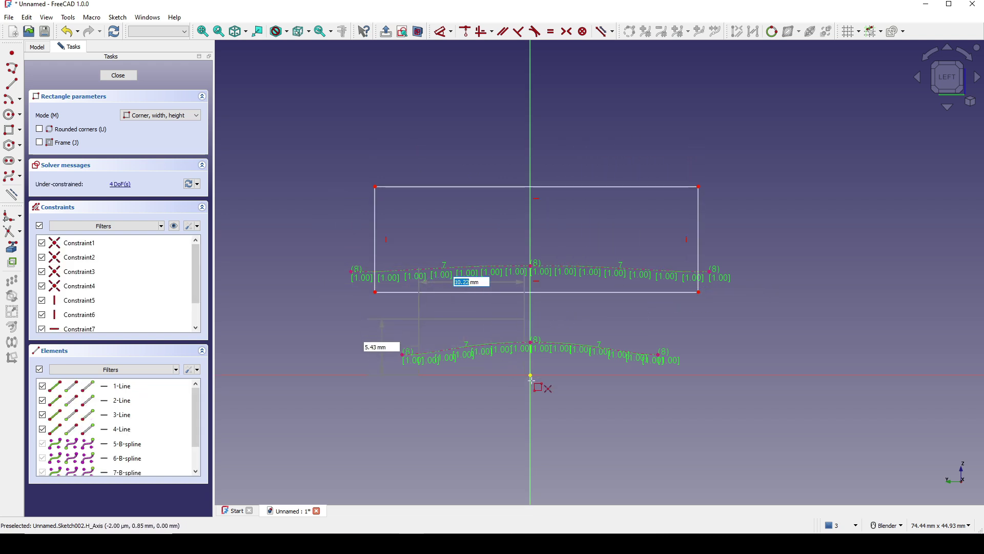
pyautogui.click(650, 413)
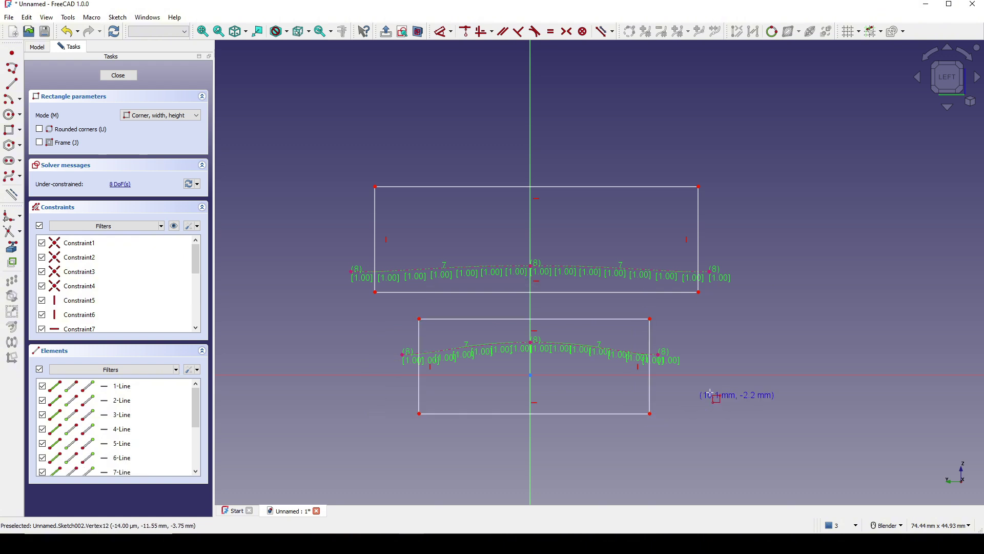
pyautogui.rightClick(737, 360)
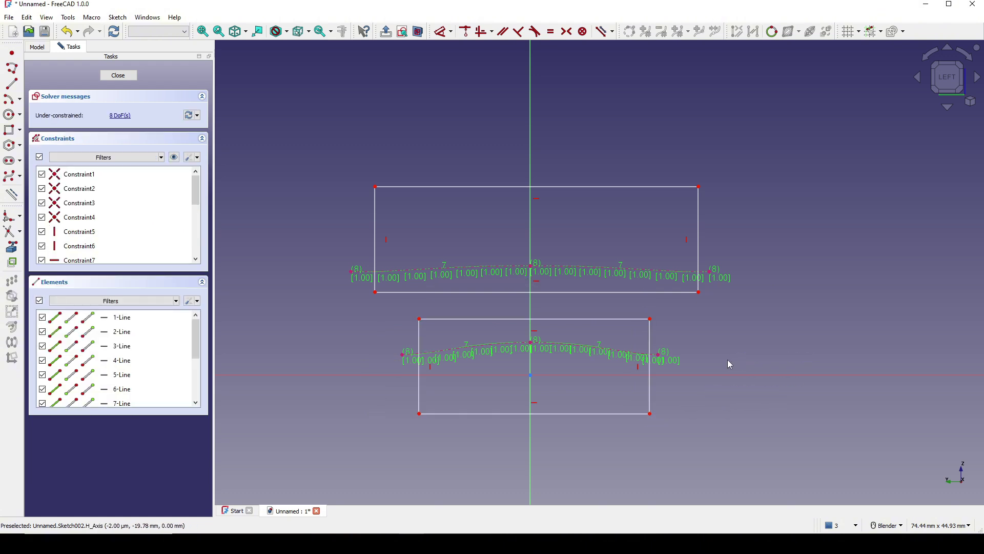
# Step: Pin the rectangles' side edges to the curve end points with point-on-object constraints
pyautogui.click(419, 372)
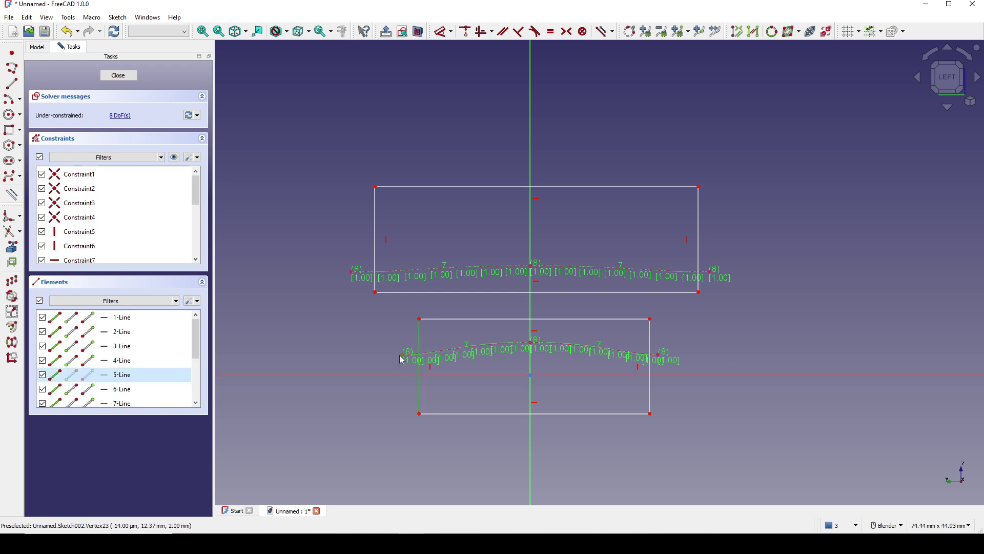
pyautogui.click(402, 360)
pyautogui.press('c')
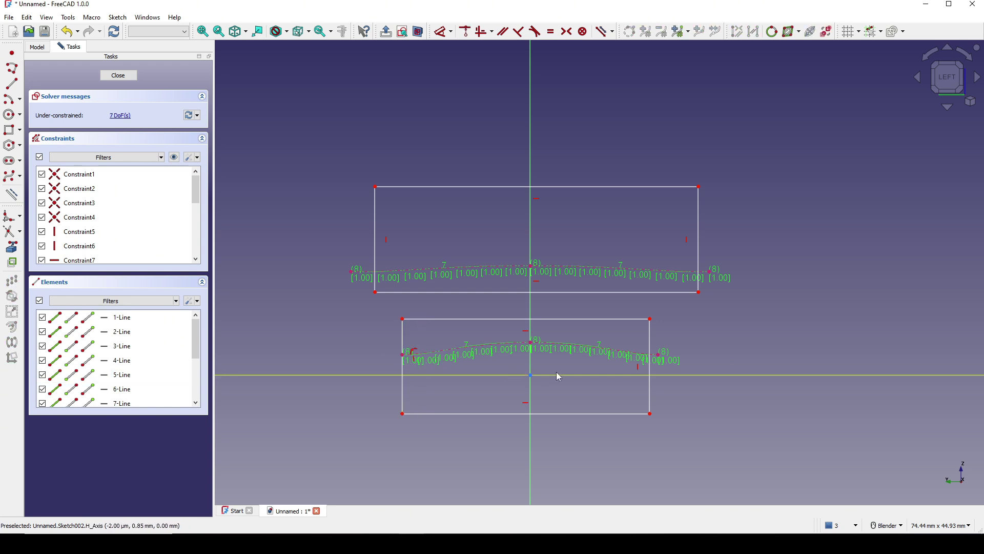
pyautogui.click(649, 378)
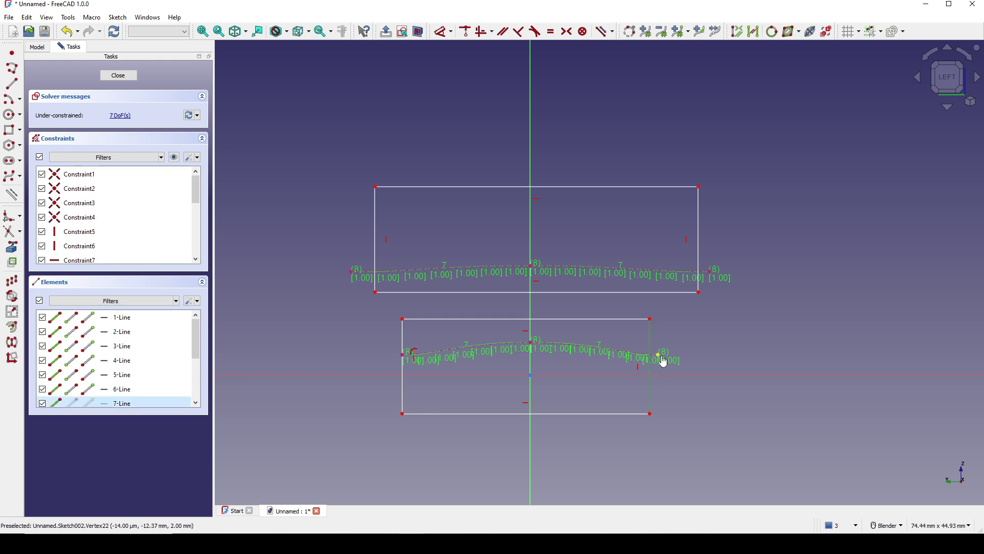
pyautogui.press('o')
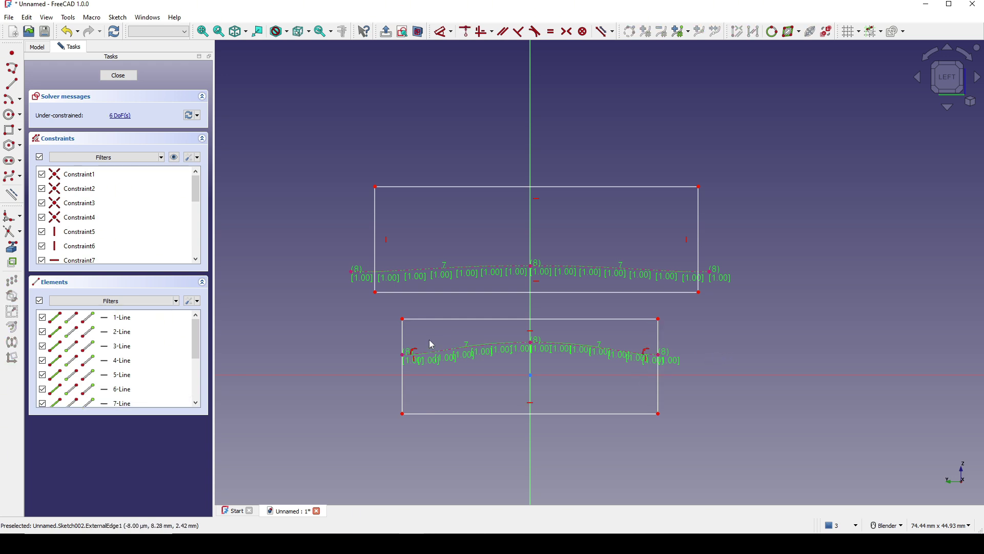
pyautogui.click(377, 257)
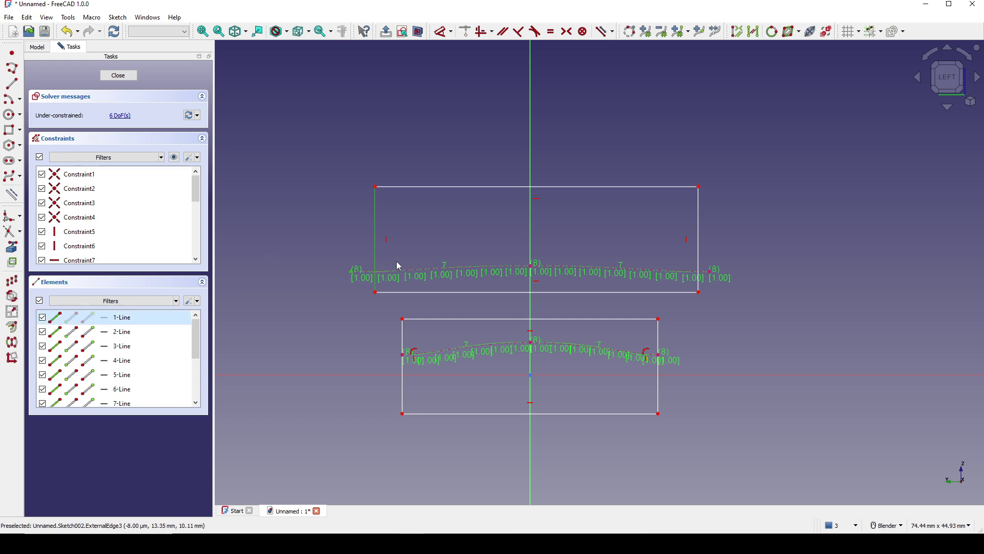
pyautogui.moveTo(377, 268); pyautogui.dragTo(351, 269)
pyautogui.click(699, 259)
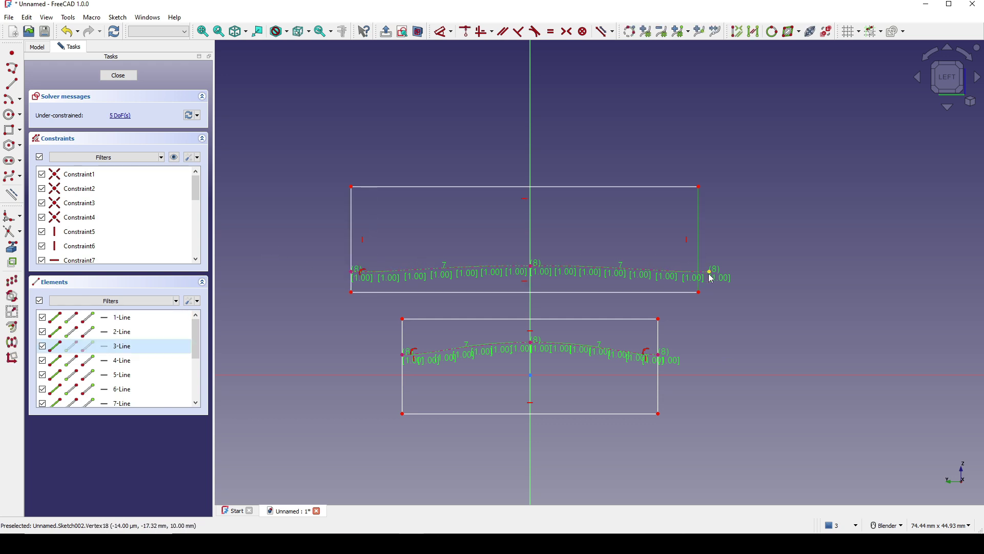
pyautogui.click(705, 274)
# Step: Pin the upper rectangle's right edge to the curve end, then adjust both rectangles' heights
pyautogui.press('c')
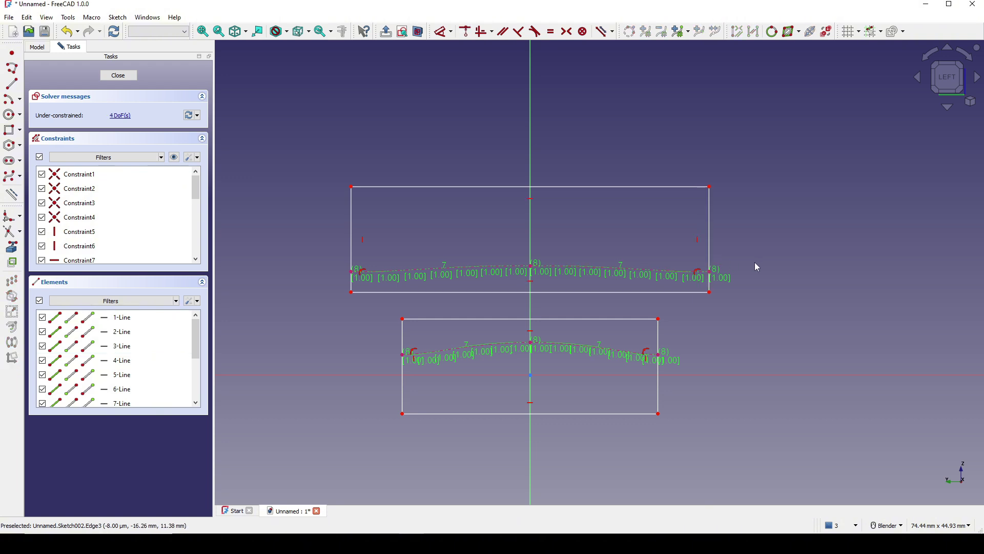
pyautogui.click(419, 32)
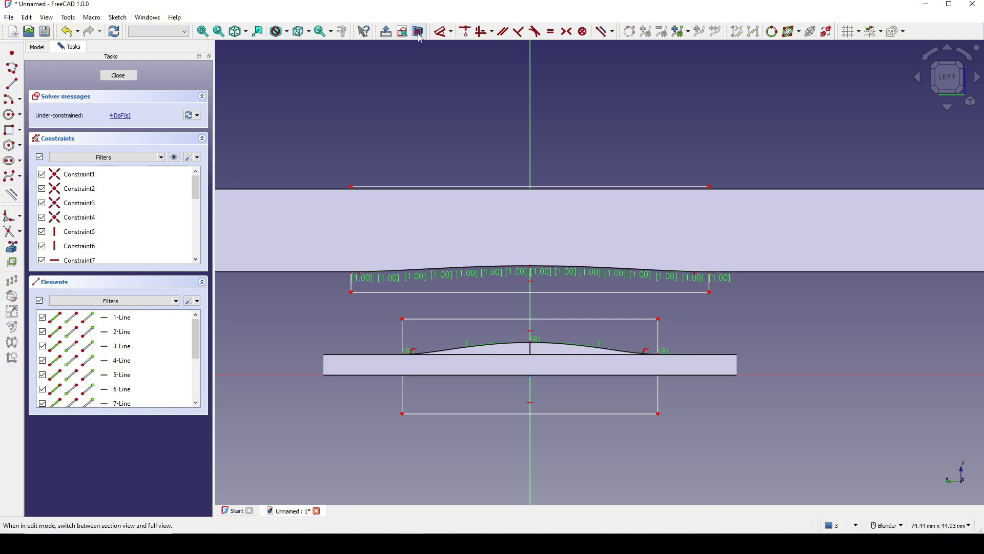
pyautogui.keyDown('shift'); pyautogui.moveTo(597, 319); pyautogui.dragTo(591, 293, button='middle'); pyautogui.keyUp('shift')
pyautogui.moveTo(576, 293); pyautogui.dragTo(569, 299)
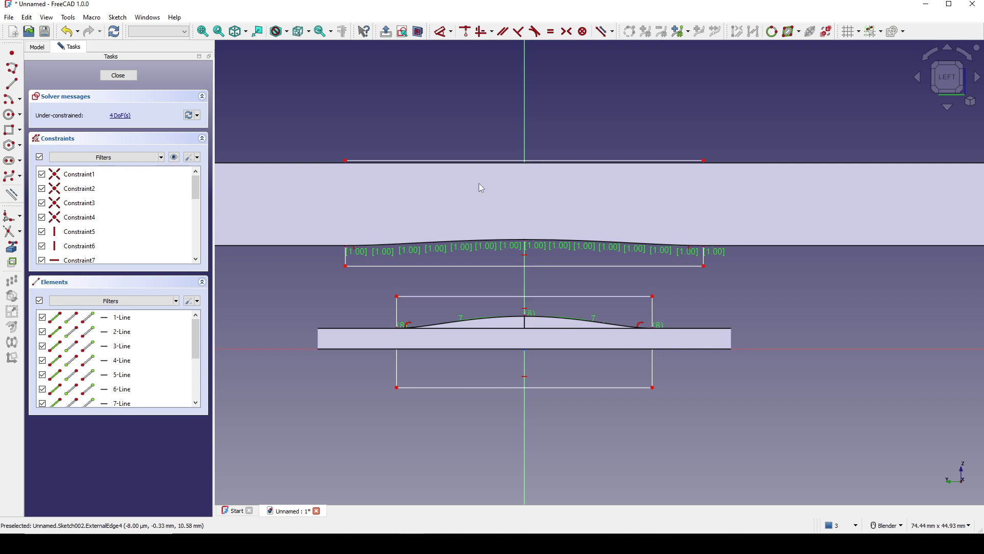
pyautogui.moveTo(470, 161); pyautogui.dragTo(473, 146)
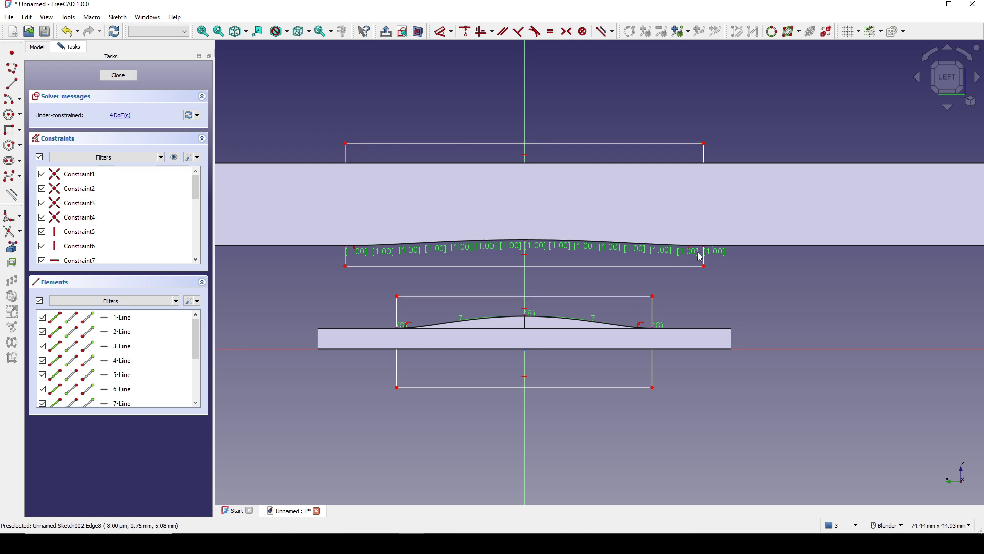
pyautogui.moveTo(492, 266); pyautogui.dragTo(496, 263)
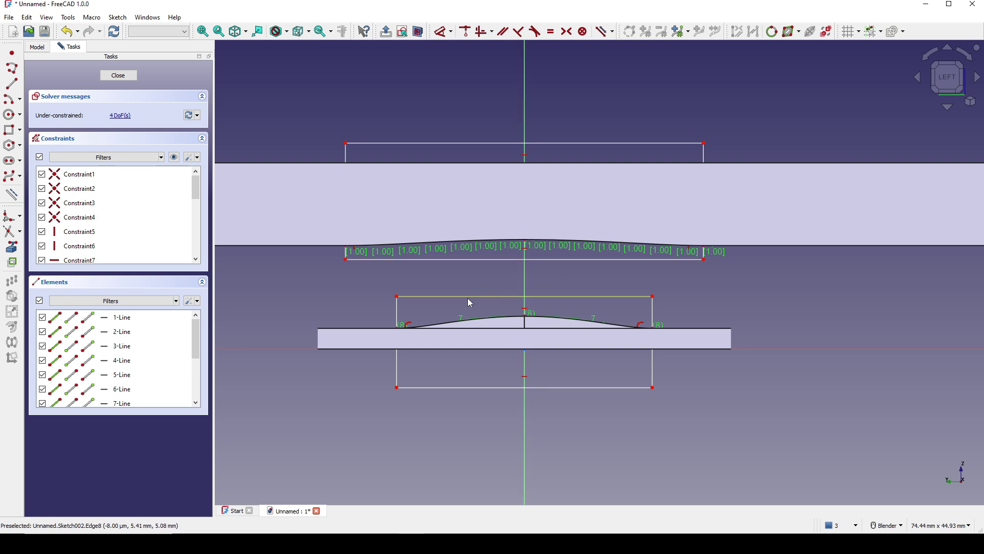
pyautogui.moveTo(468, 297)
pyautogui.mouseDown()
pyautogui.moveTo(469, 307)
pyautogui.moveTo(469, 281)
pyautogui.moveTo(468, 290)
pyautogui.mouseUp()
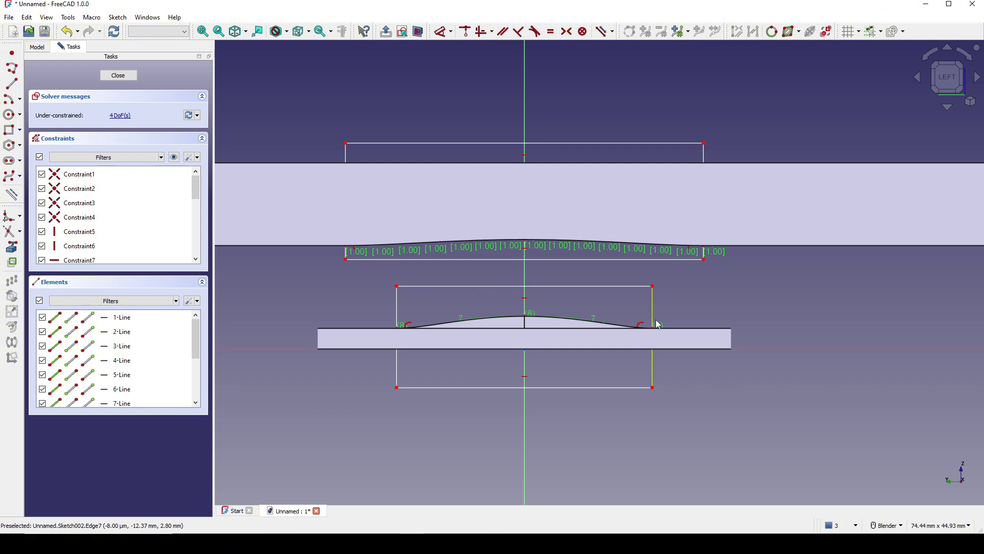
# Step: Level the lower rectangle's base with the curve ends horizontally and close the sketch at 3 DoF
pyautogui.click(655, 389)
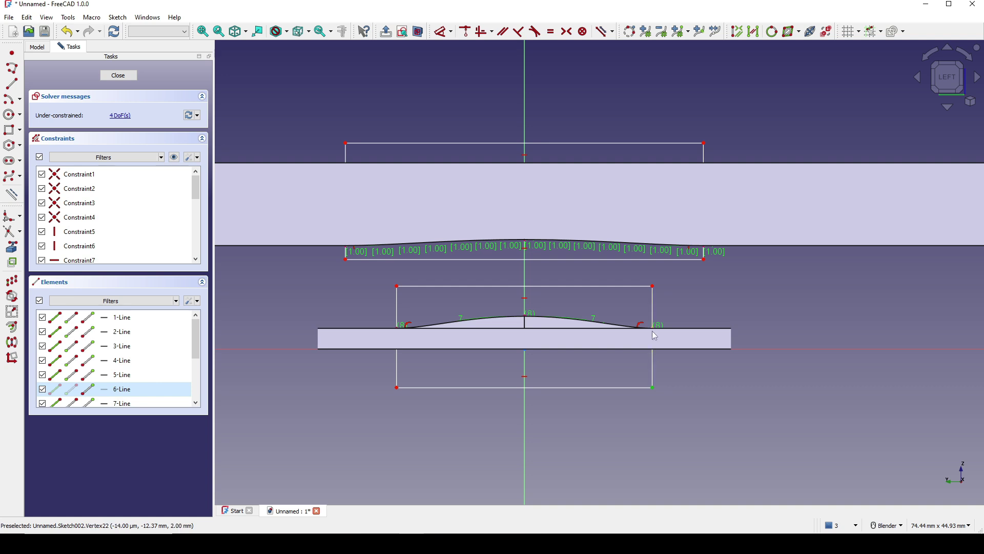
pyautogui.scroll(3, 652, 327)
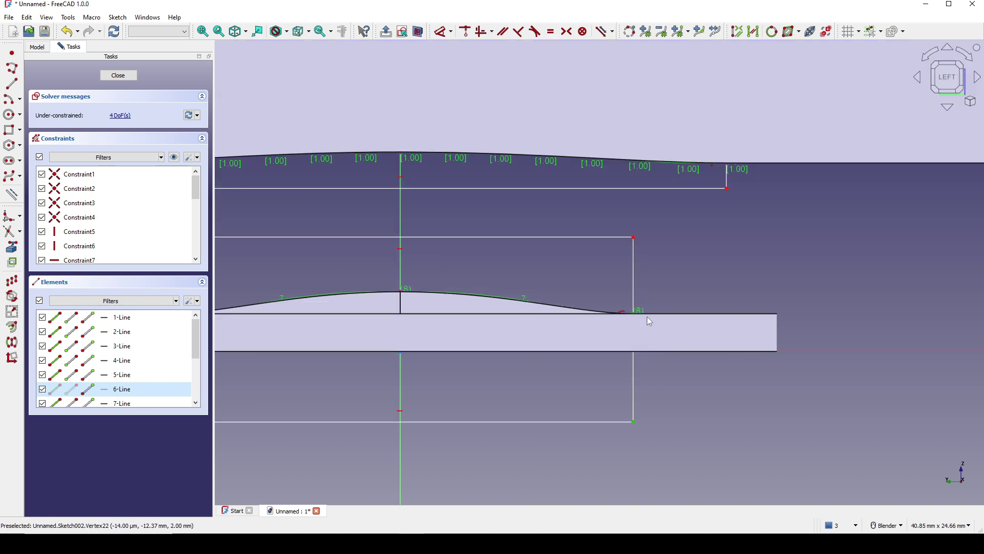
pyautogui.scroll(-2, 647, 315)
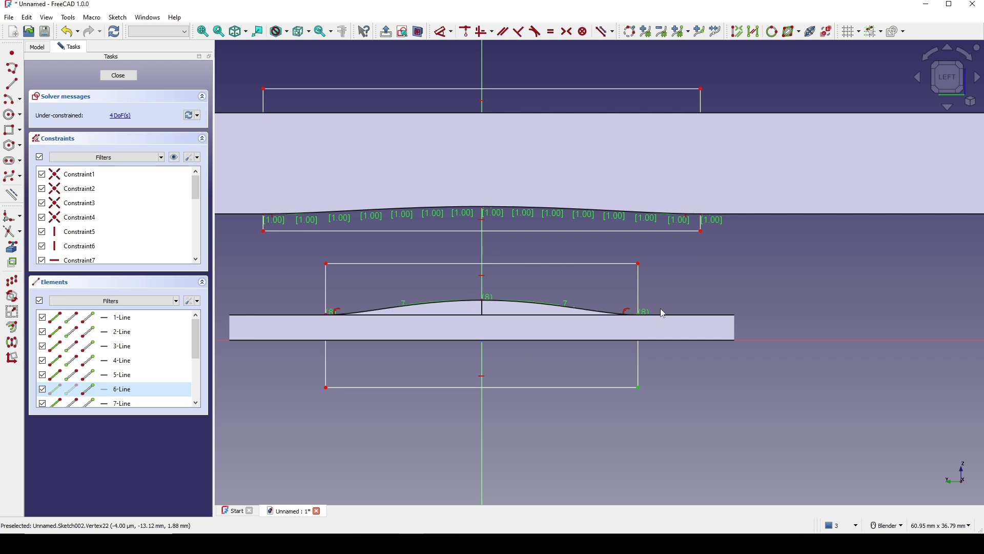
pyautogui.press('h')
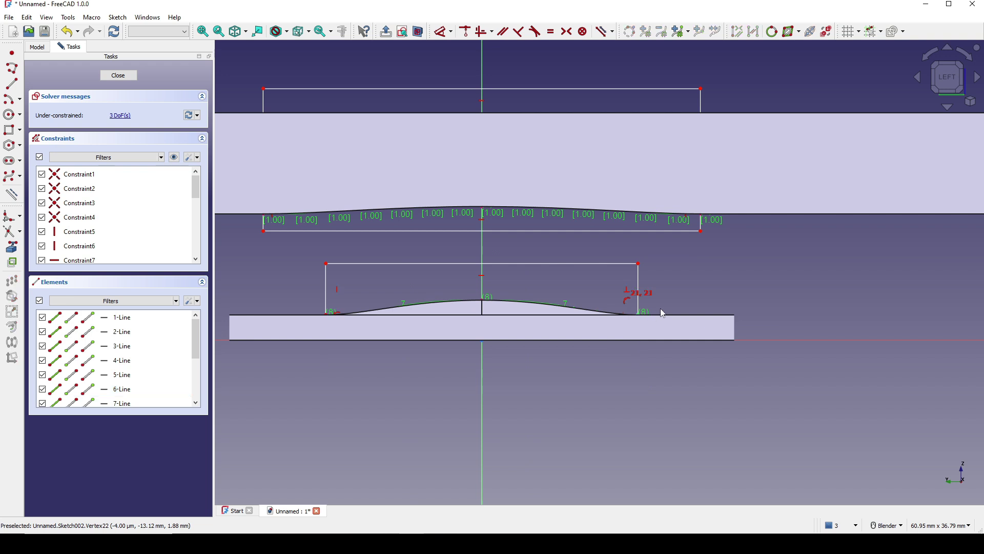
pyautogui.scroll(-2, 663, 313)
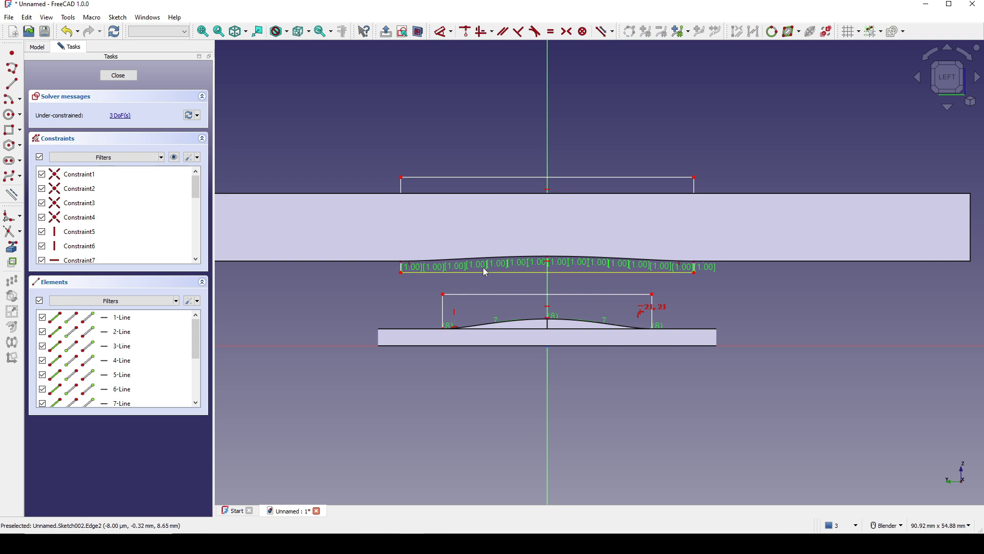
pyautogui.click(118, 76)
pyautogui.moveTo(503, 313)
pyautogui.mouseDown(button='middle')
pyautogui.moveTo(616, 374)
pyautogui.moveTo(493, 341)
pyautogui.mouseUp(button='middle')
pyautogui.scroll(-1, 603, 345)
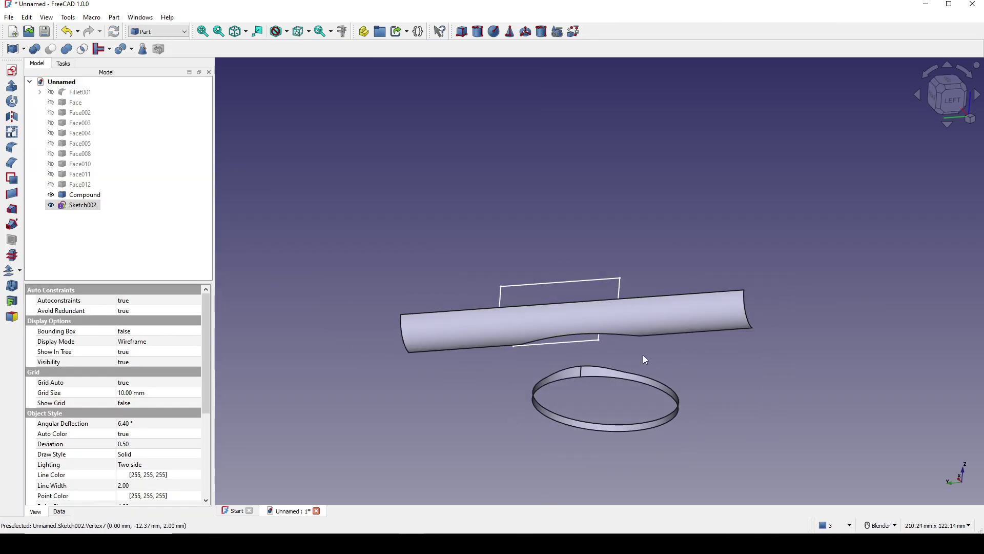
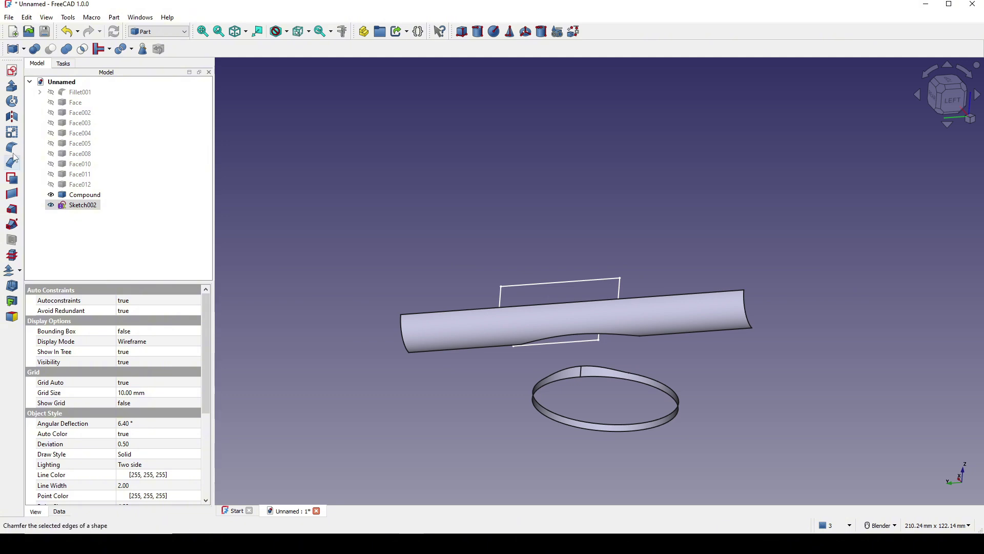
# Step: Start a Part Extrude of Sketch002, showing the default 10.00 mm length
pyautogui.click(12, 87)
pyautogui.scroll(-2, 531, 297)
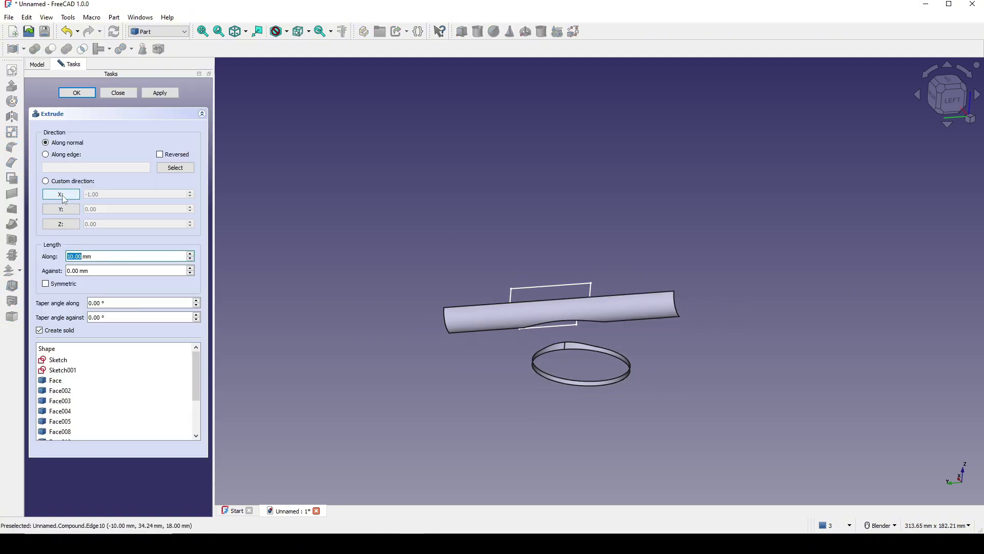
# Step: Extrude the rectangle into Extrude002, a 100 mm box across the pipe
pyautogui.moveTo(106, 258); pyautogui.dragTo(37, 257)
pyautogui.click(82, 95)
pyautogui.moveTo(662, 392)
pyautogui.mouseDown(button='middle')
pyautogui.moveTo(674, 395)
pyautogui.moveTo(593, 380)
pyautogui.moveTo(653, 383)
pyautogui.mouseUp(button='middle')
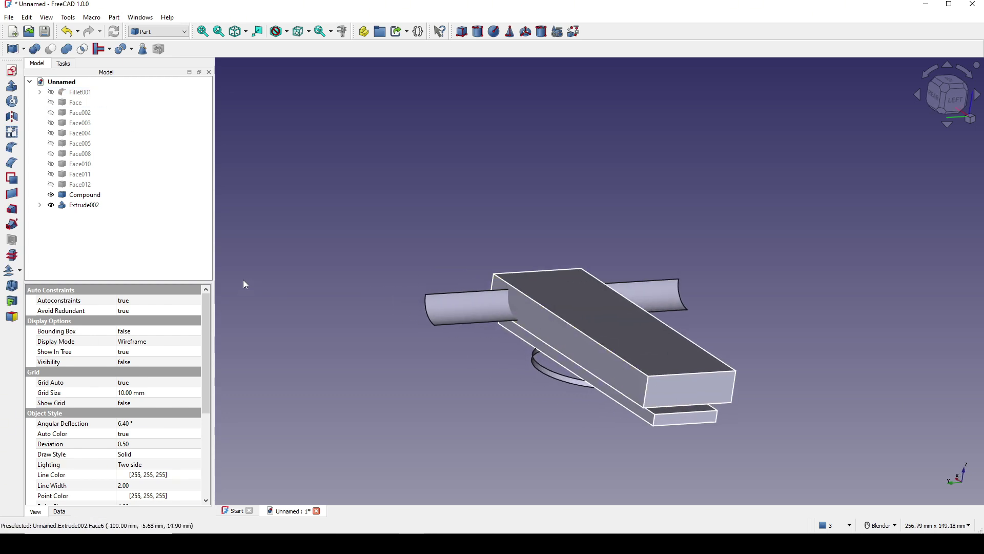
# Step: Cut Extrude002 from the Compound, accepting the non-solids warning
pyautogui.click(82, 199)
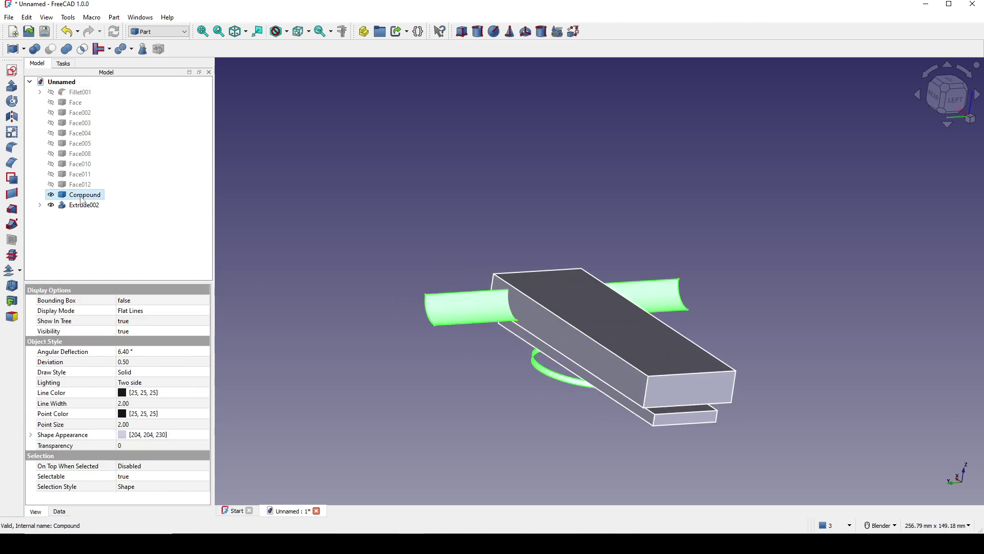
pyautogui.keyDown('ctrl'); pyautogui.click(80, 206); pyautogui.keyUp('ctrl')
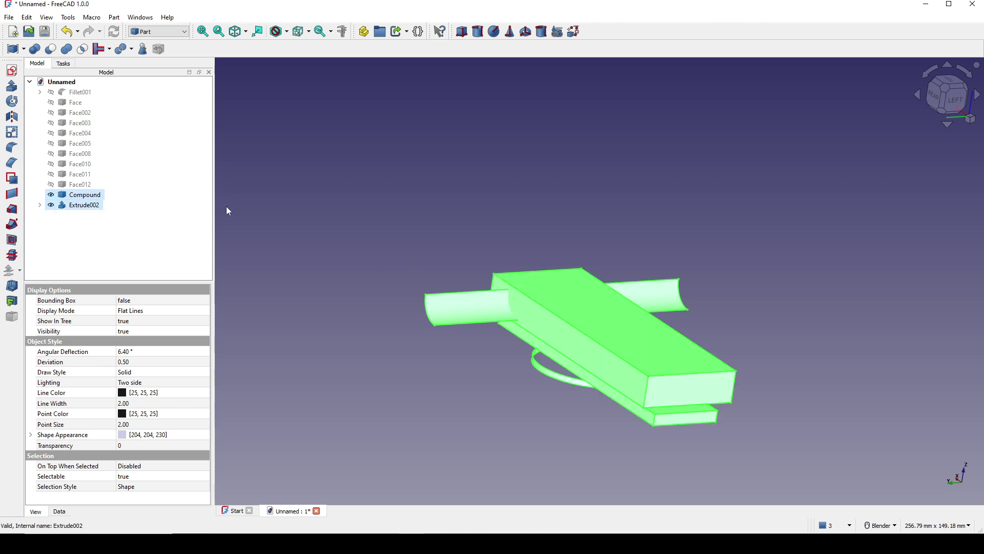
pyautogui.click(51, 49)
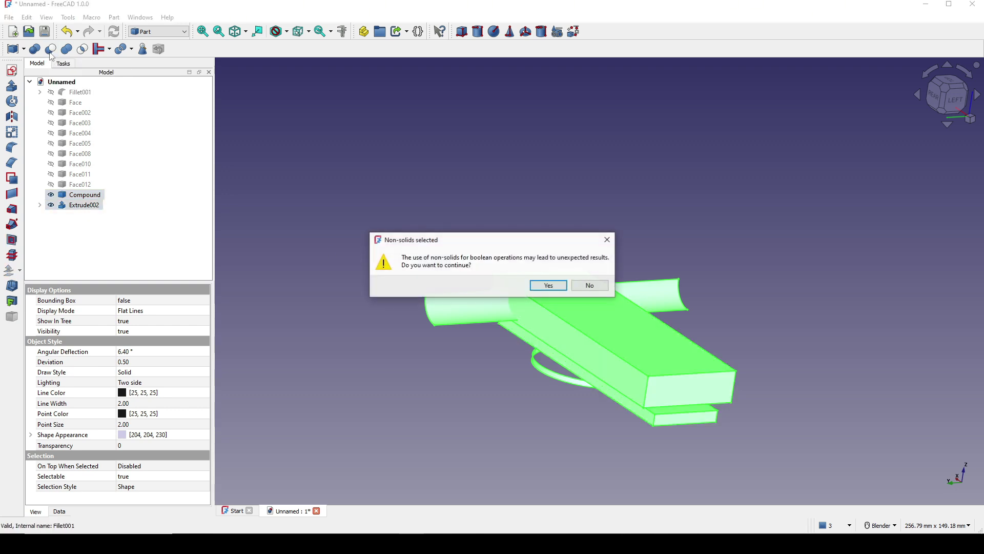
pyautogui.click(548, 286)
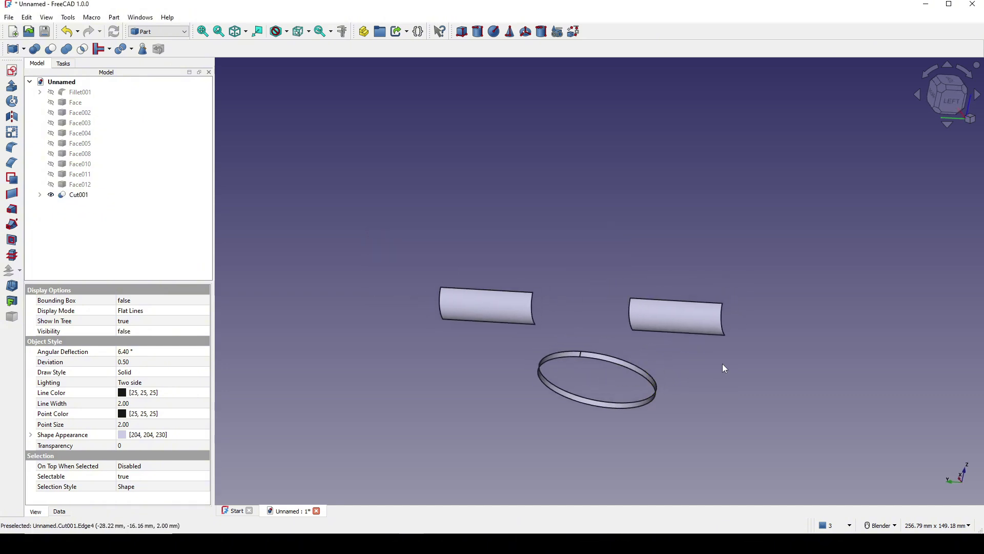
# Step: Make the faces Face through Face012 visible again
pyautogui.click(73, 103)
pyautogui.keyDown('shift'); pyautogui.click(73, 185); pyautogui.keyUp('shift')
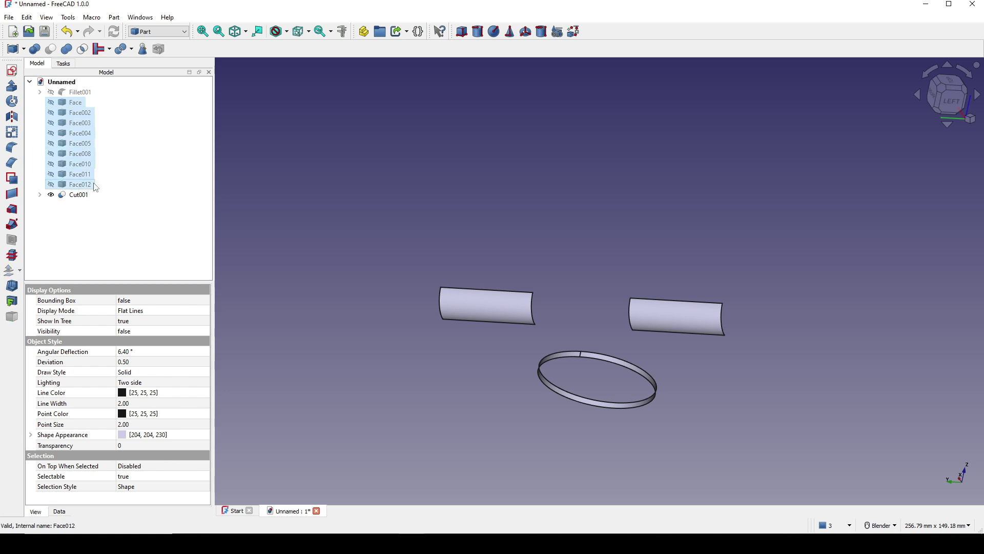
pyautogui.press('space')
pyautogui.click(741, 325)
pyautogui.moveTo(670, 328); pyautogui.dragTo(722, 325, button='middle')
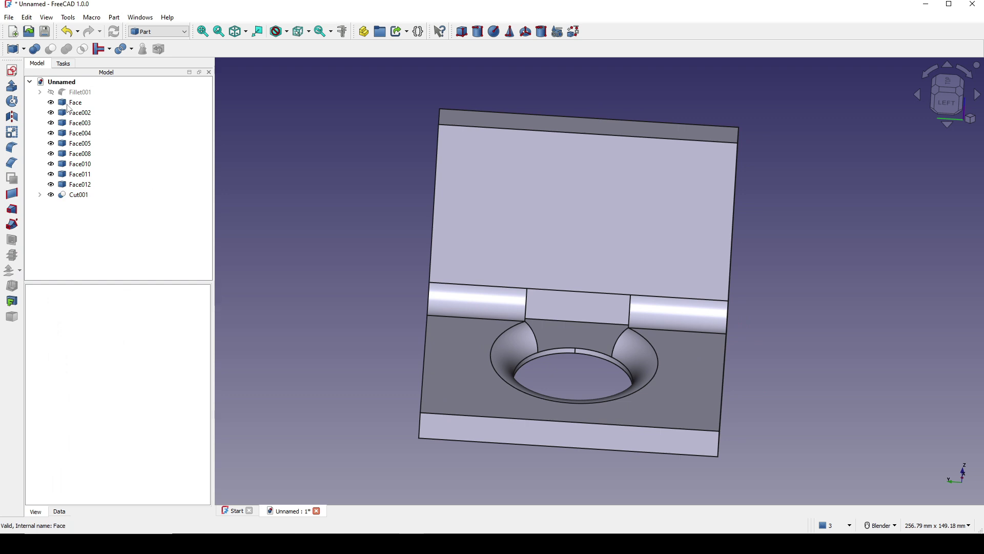
# Step: Union Face through Face012 with Cut001, confirming the warning
pyautogui.click(68, 105)
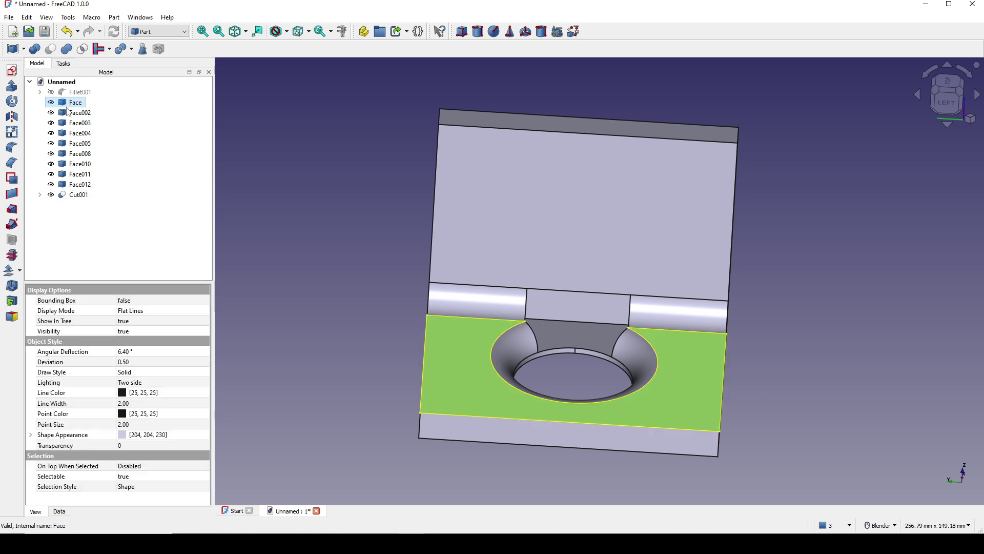
pyautogui.keyDown('shift'); pyautogui.click(74, 186); pyautogui.keyUp('shift')
pyautogui.keyDown('shift'); pyautogui.click(73, 195); pyautogui.keyUp('shift')
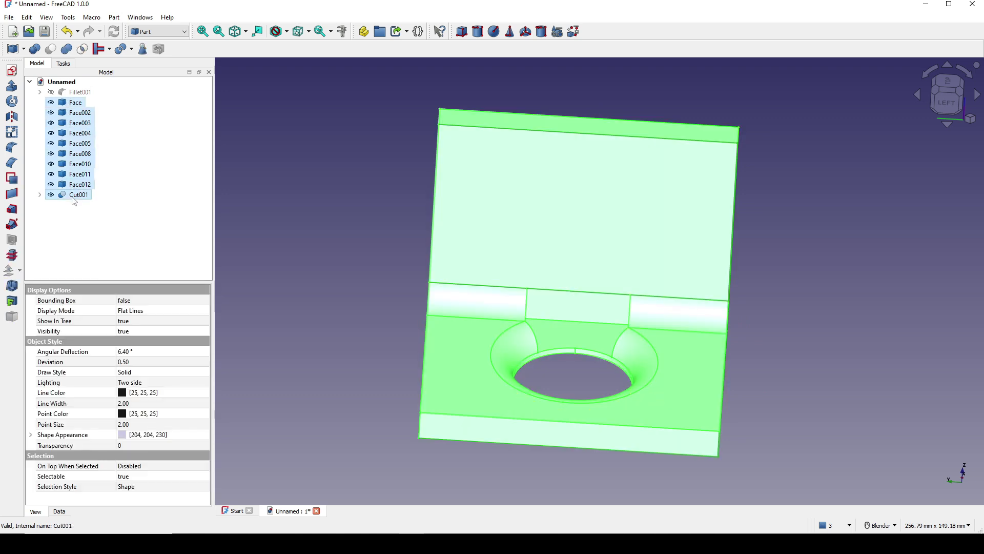
pyautogui.click(66, 49)
pyautogui.click(545, 289)
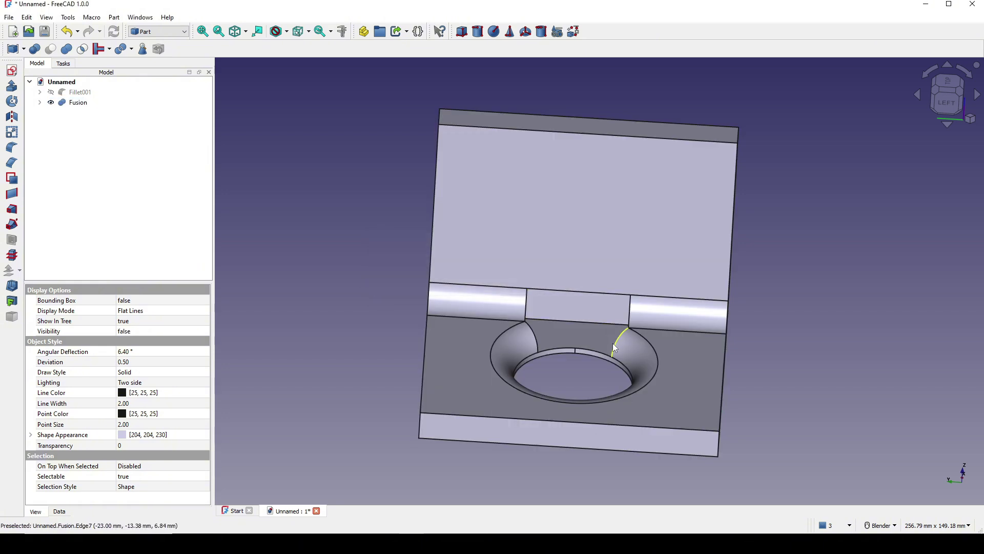
pyautogui.scroll(2, 594, 376)
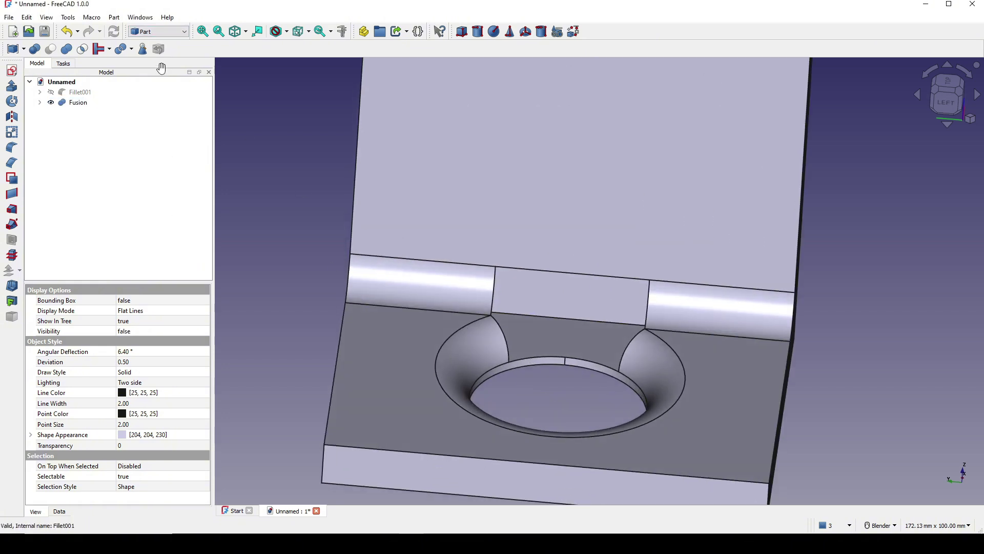
# Step: In the Surface workbench, start a Filling bounded by the seven gap edges around the hole rim
pyautogui.click(157, 35)
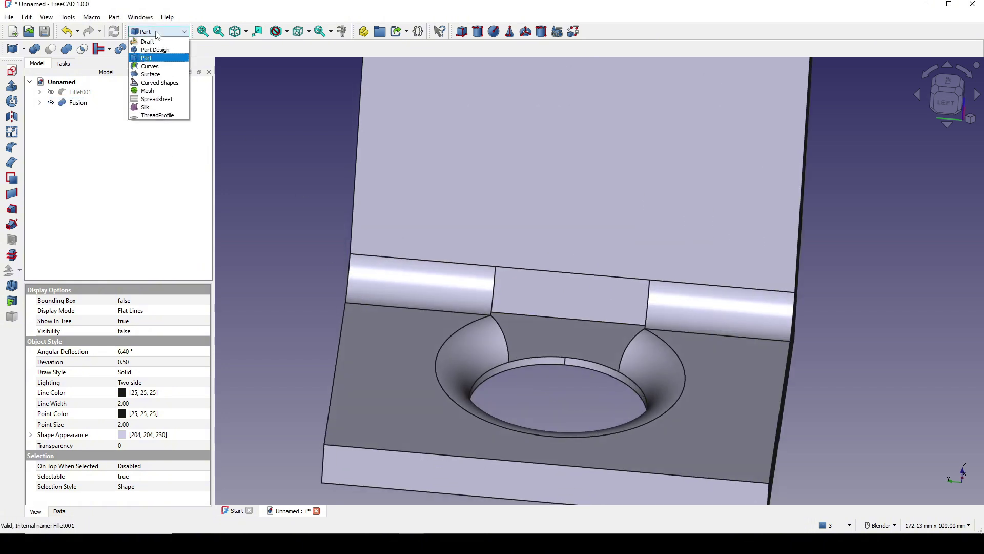
pyautogui.click(155, 75)
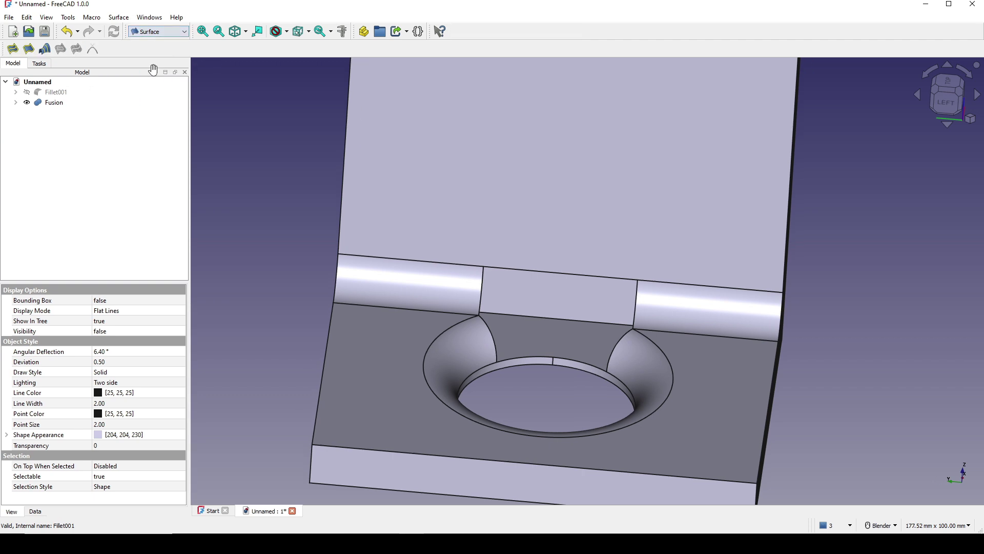
pyautogui.click(12, 49)
pyautogui.scroll(2, 551, 316)
pyautogui.click(529, 238)
pyautogui.click(454, 266)
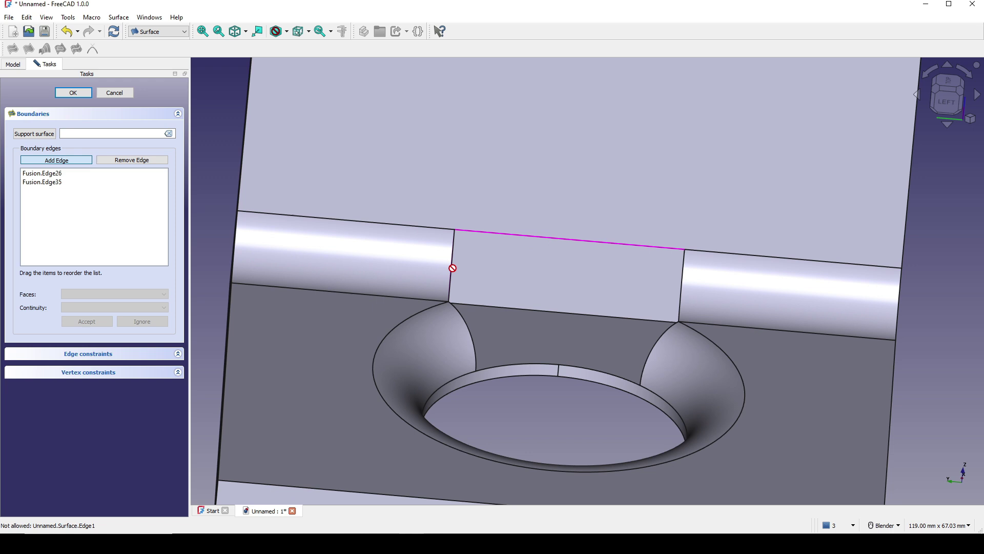
pyautogui.click(466, 317)
pyautogui.click(501, 366)
pyautogui.click(599, 373)
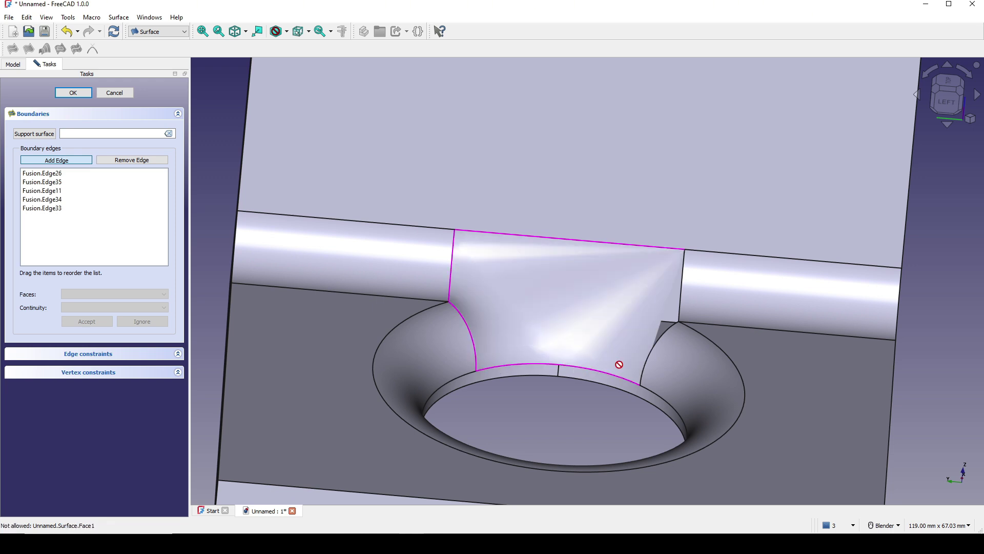
pyautogui.click(647, 360)
pyautogui.click(681, 304)
pyautogui.moveTo(682, 303); pyautogui.dragTo(777, 398, button='middle')
# Step: Give Edge26 adjacent face Face6 and set continuity for Edge26, Edge35 and Edge11
pyautogui.doubleClick(46, 173)
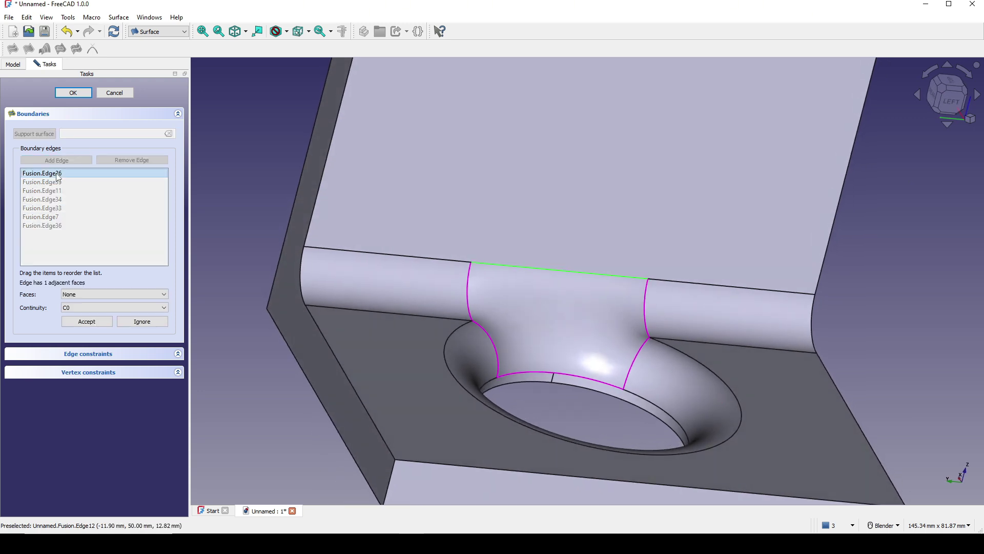
pyautogui.click(93, 303)
pyautogui.click(95, 296)
pyautogui.click(87, 310)
pyautogui.click(87, 308)
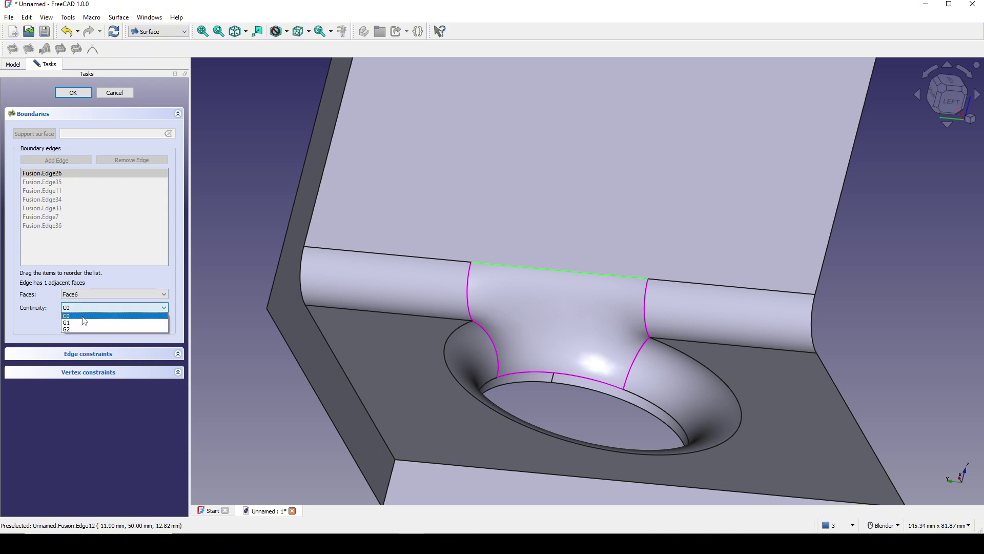
pyautogui.click(83, 322)
pyautogui.click(83, 321)
pyautogui.doubleClick(42, 182)
pyautogui.click(114, 307)
pyautogui.click(102, 322)
pyautogui.click(87, 321)
pyautogui.doubleClick(42, 190)
pyautogui.click(80, 306)
pyautogui.click(82, 315)
pyautogui.click(86, 321)
# Step: Set Edge34 to C0 and Edge33, Edge7, Edge36 to G1, then create the filling
pyautogui.doubleClick(42, 199)
pyautogui.click(85, 307)
pyautogui.click(85, 313)
pyautogui.click(86, 321)
pyautogui.doubleClick(42, 207)
pyautogui.click(114, 307)
pyautogui.click(95, 323)
pyautogui.click(93, 321)
pyautogui.doubleClick(42, 217)
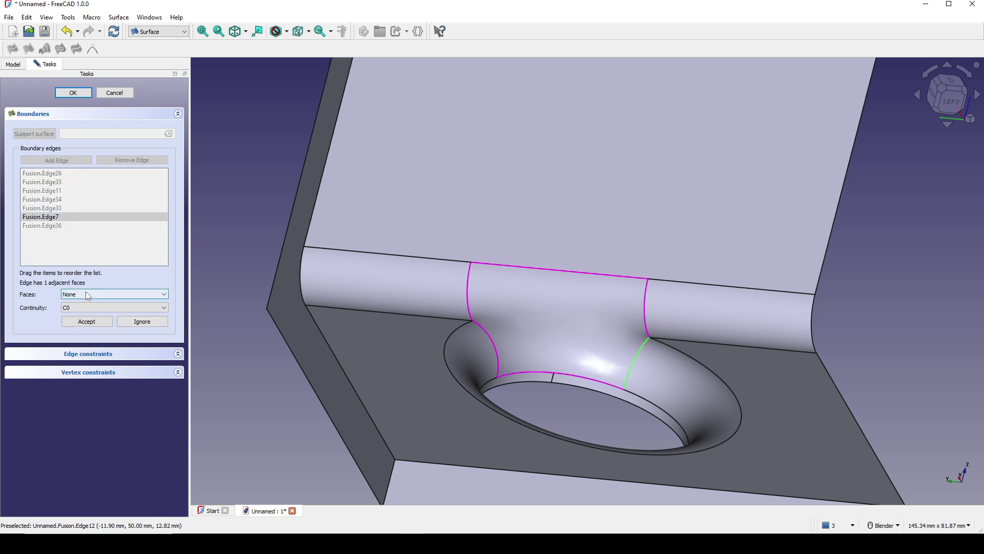
pyautogui.click(84, 307)
pyautogui.click(88, 322)
pyautogui.click(87, 321)
pyautogui.doubleClick(42, 225)
pyautogui.click(113, 307)
pyautogui.click(88, 321)
pyautogui.click(87, 321)
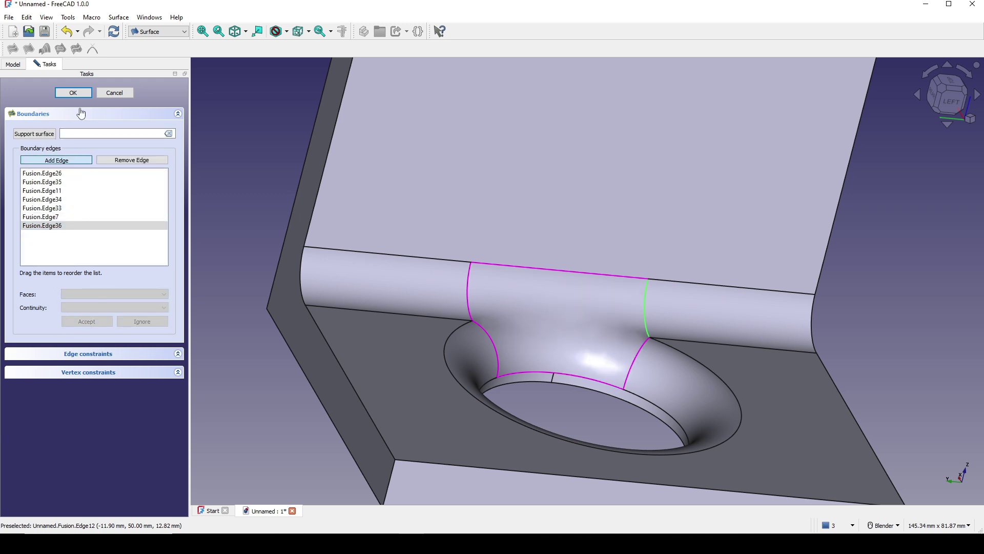
pyautogui.click(76, 91)
# Step: Select the Fusion and the Surface together in the tree
pyautogui.scroll(-2, 497, 336)
pyautogui.moveTo(564, 337); pyautogui.dragTo(522, 337, button='middle')
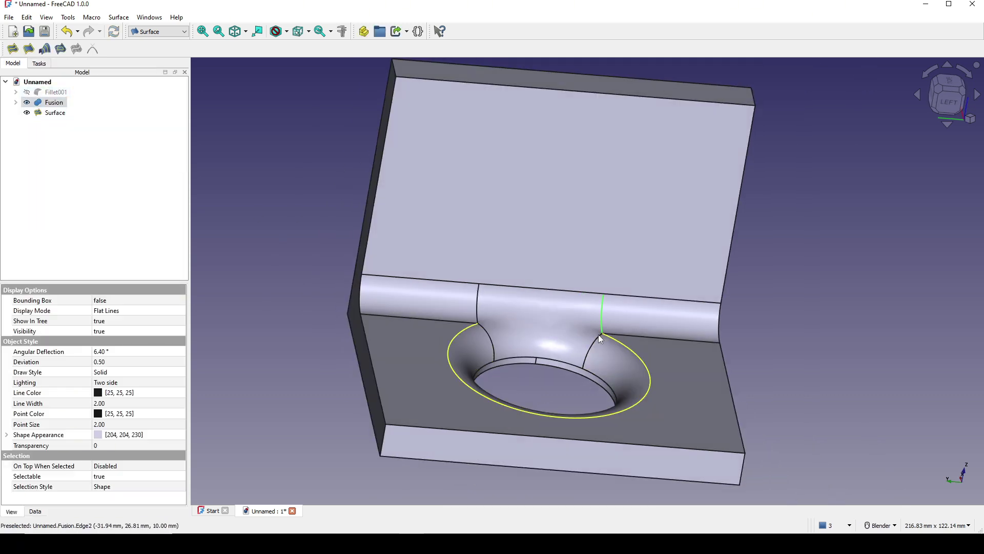
pyautogui.click(754, 351)
pyautogui.keyDown('shift'); pyautogui.moveTo(711, 347); pyautogui.dragTo(721, 335, button='middle'); pyautogui.keyUp('shift')
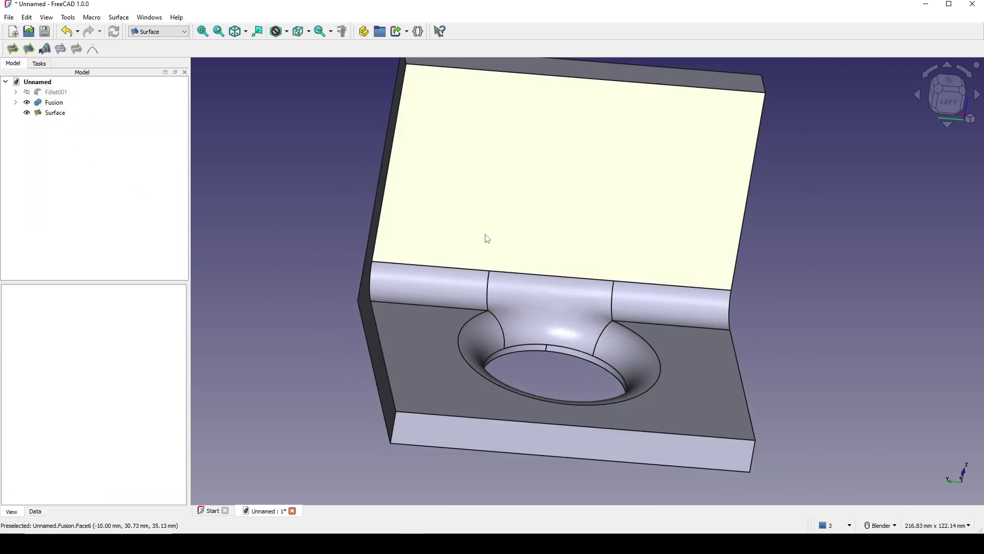
pyautogui.scroll(-1, 481, 235)
pyautogui.click(55, 102)
pyautogui.click(54, 113)
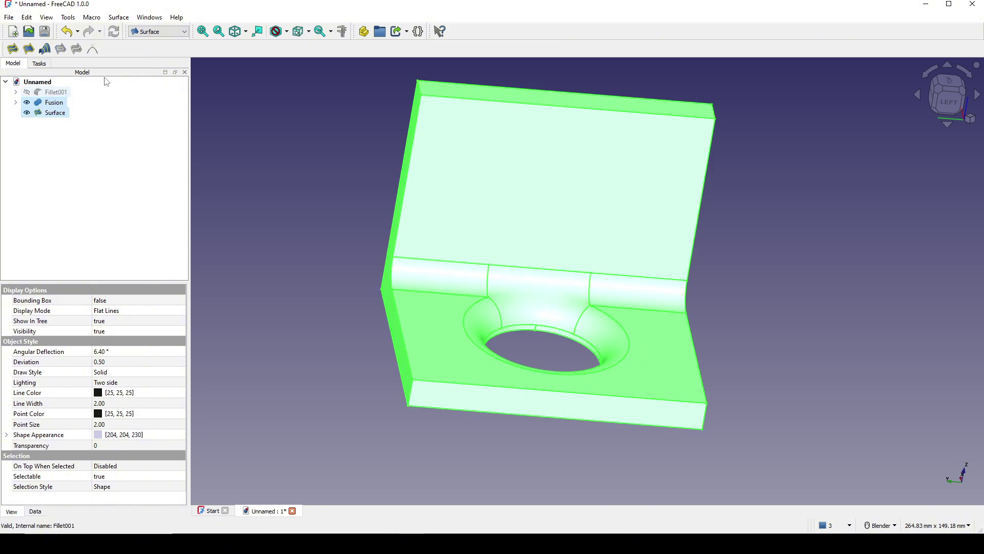
# Step: Build a Solid from the Fusion and Surface with the Make Solid tool
pyautogui.click(158, 32)
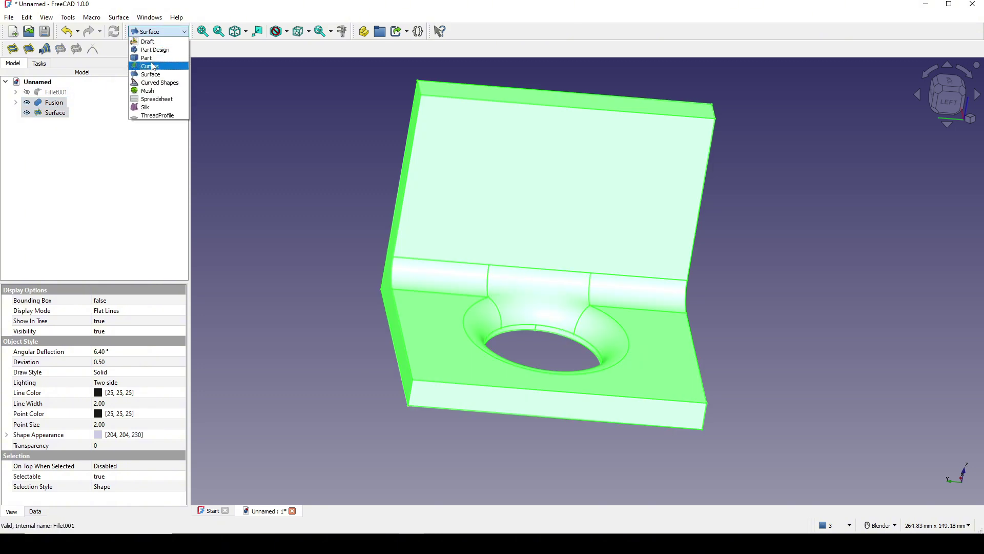
pyautogui.click(154, 51)
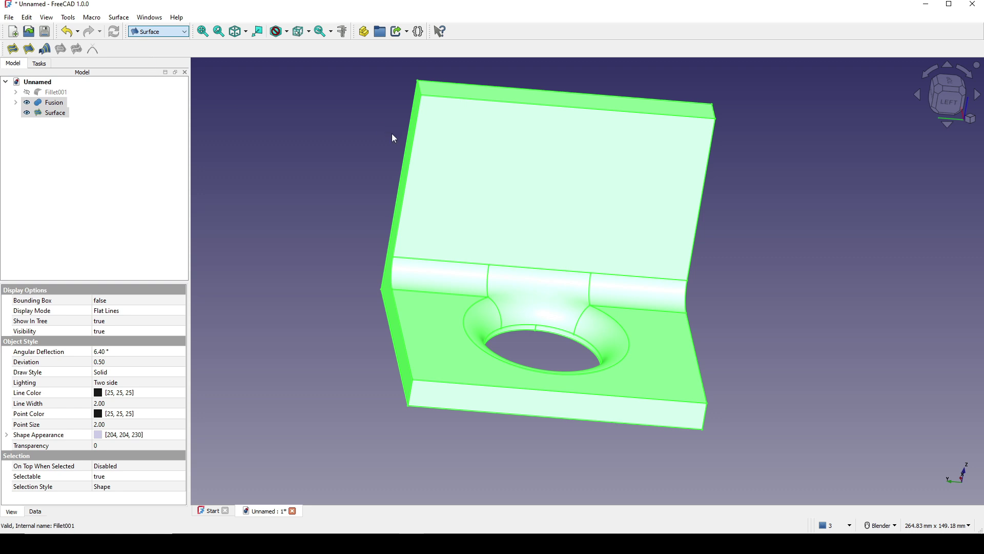
pyautogui.click(489, 31)
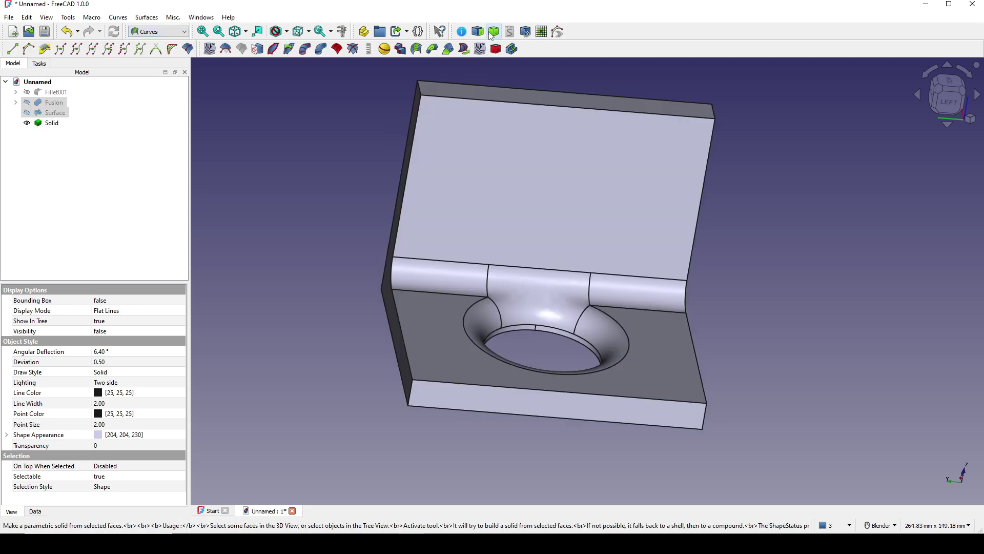
pyautogui.moveTo(650, 309); pyautogui.dragTo(630, 260, button='middle')
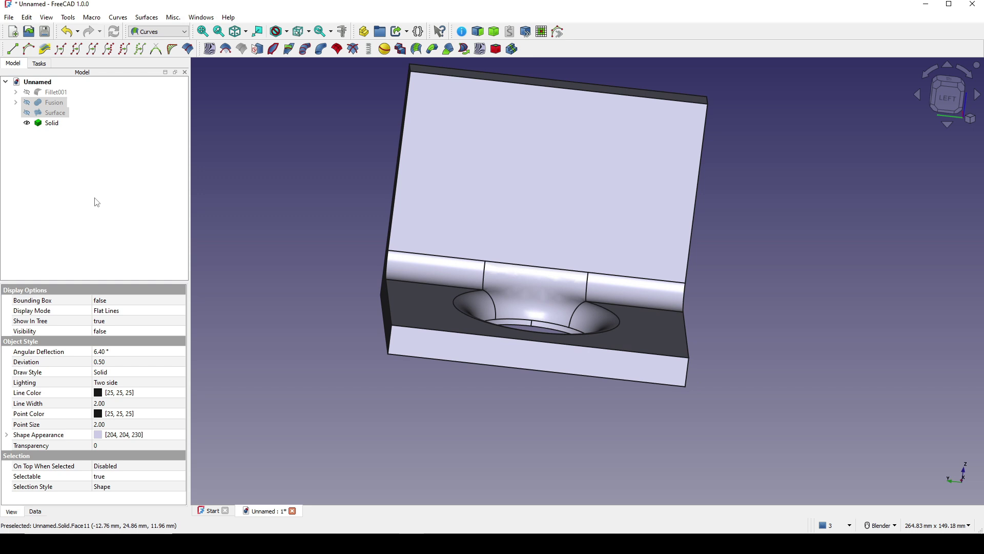
# Step: Set the Solid's Deviation property to 0.01
pyautogui.click(52, 124)
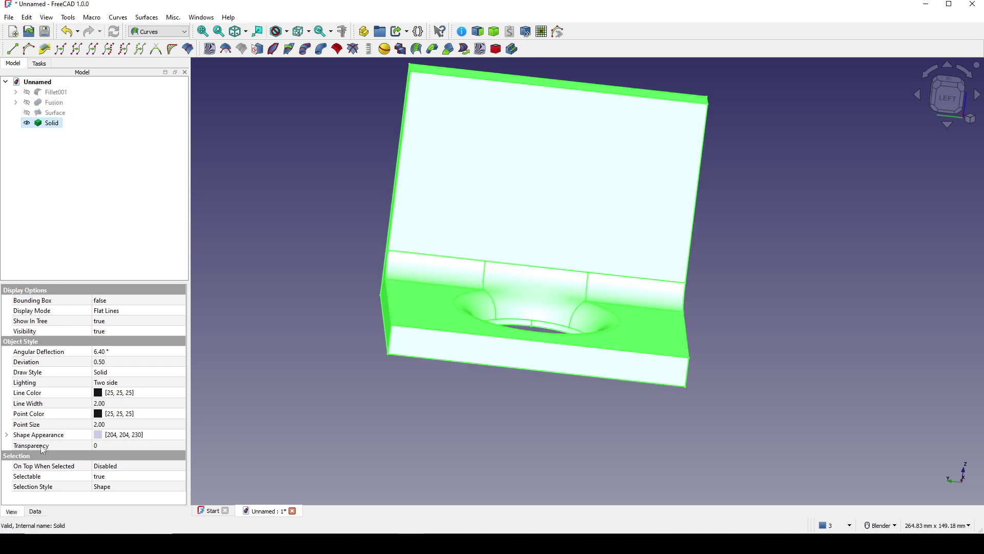
pyautogui.click(111, 362)
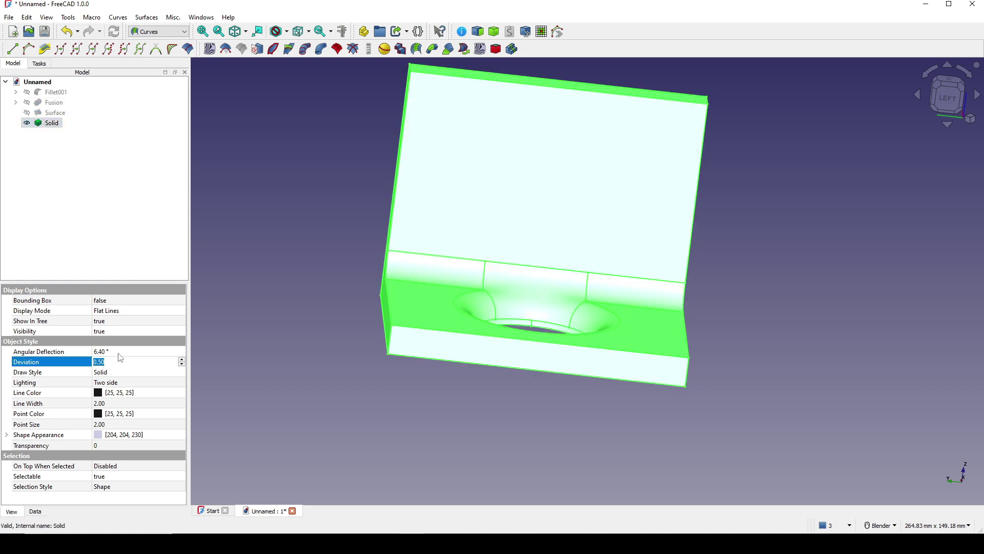
pyautogui.press('Return')
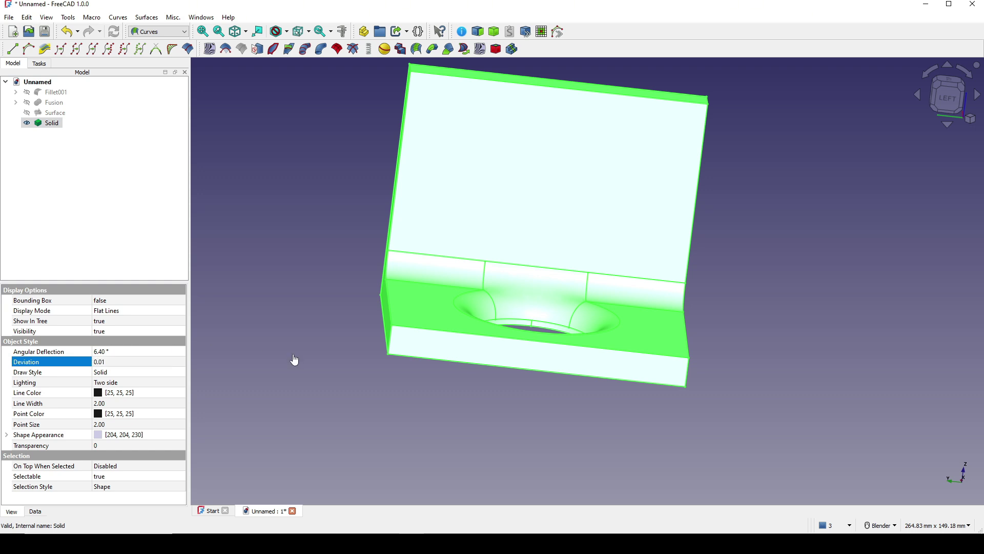
pyautogui.click(428, 378)
pyautogui.moveTo(428, 378); pyautogui.dragTo(511, 341, button='middle')
# Step: Keep the Part workbench active in the new empty document
pyautogui.moveTo(752, 277); pyautogui.dragTo(595, 405, button='middle')
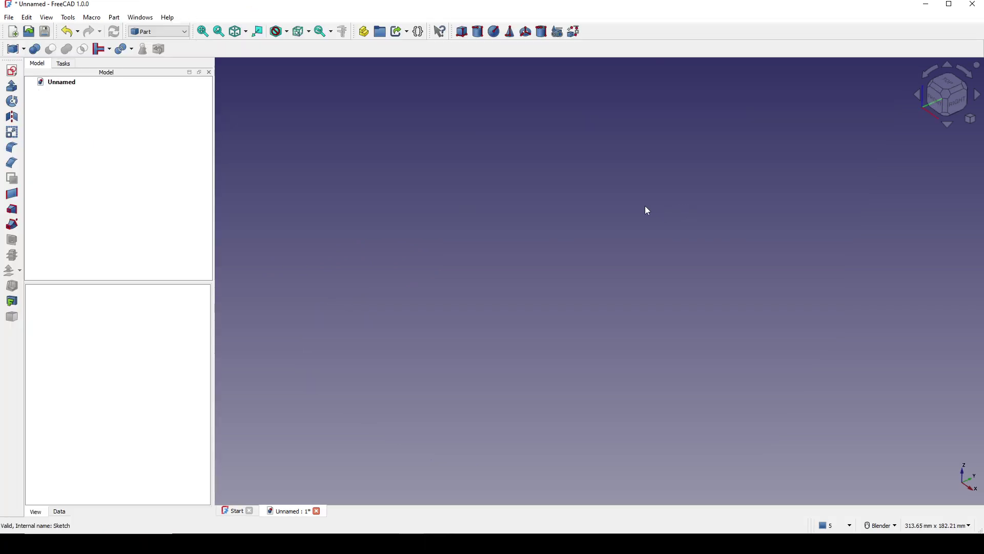
pyautogui.click(165, 32)
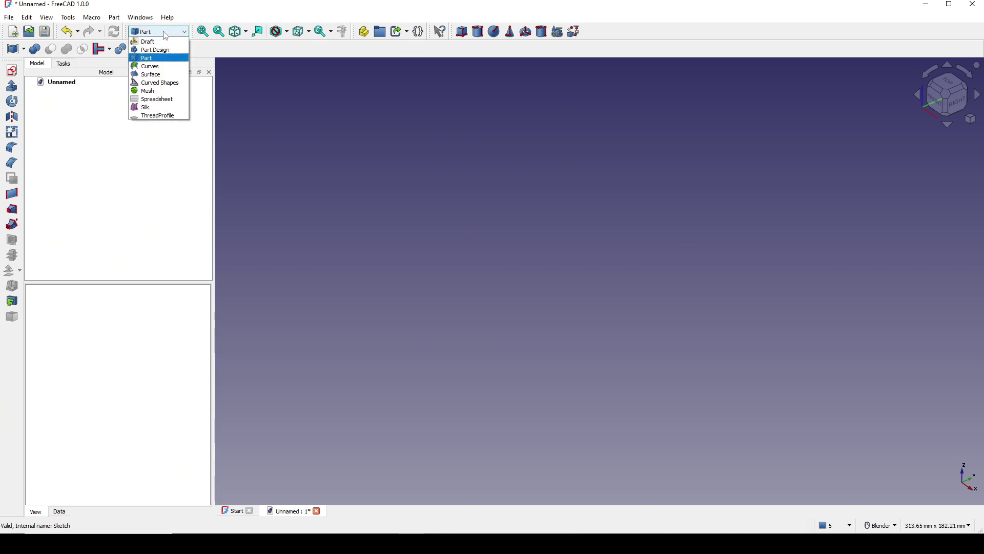
pyautogui.click(168, 60)
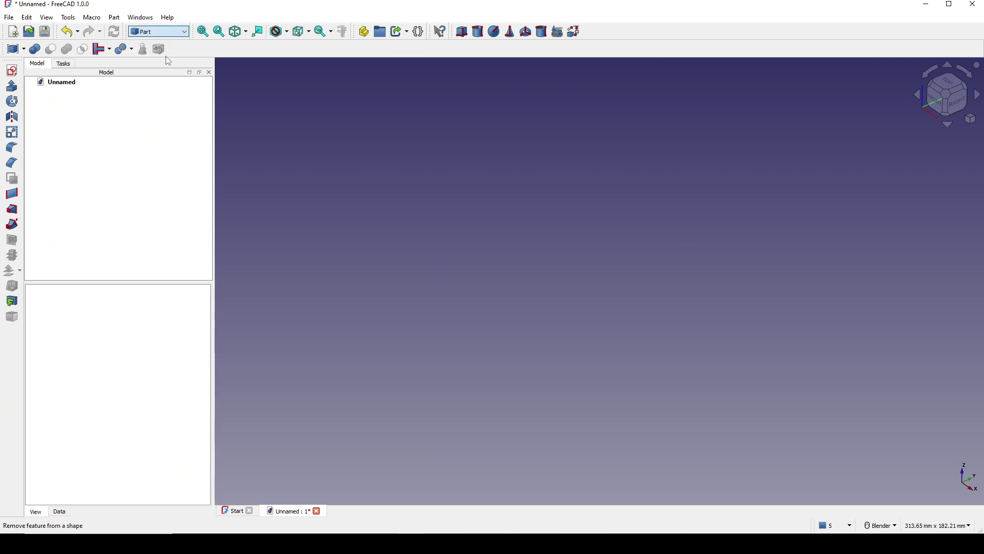
# Step: On an XY-plane sketch, draw a centred rectangle about the origin
pyautogui.click(12, 71)
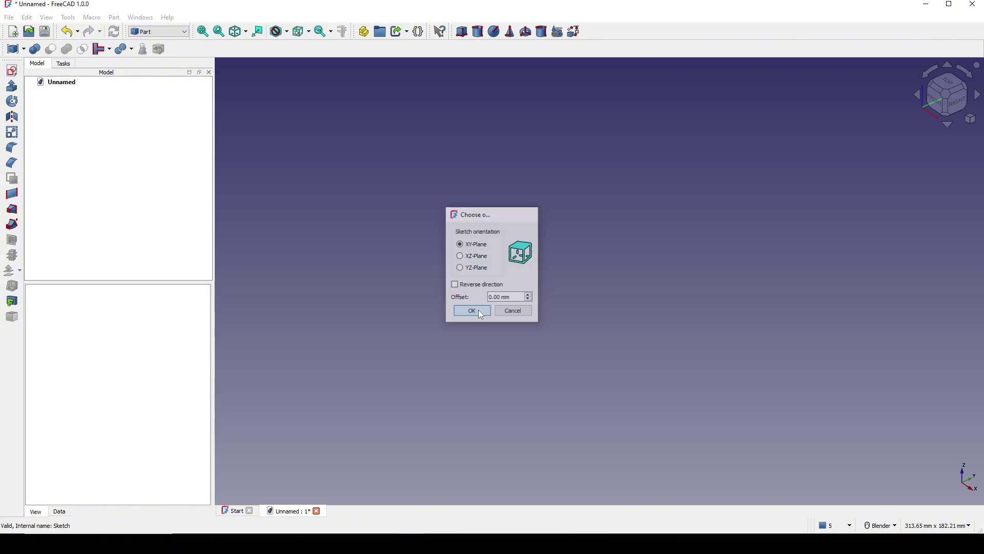
pyautogui.click(471, 311)
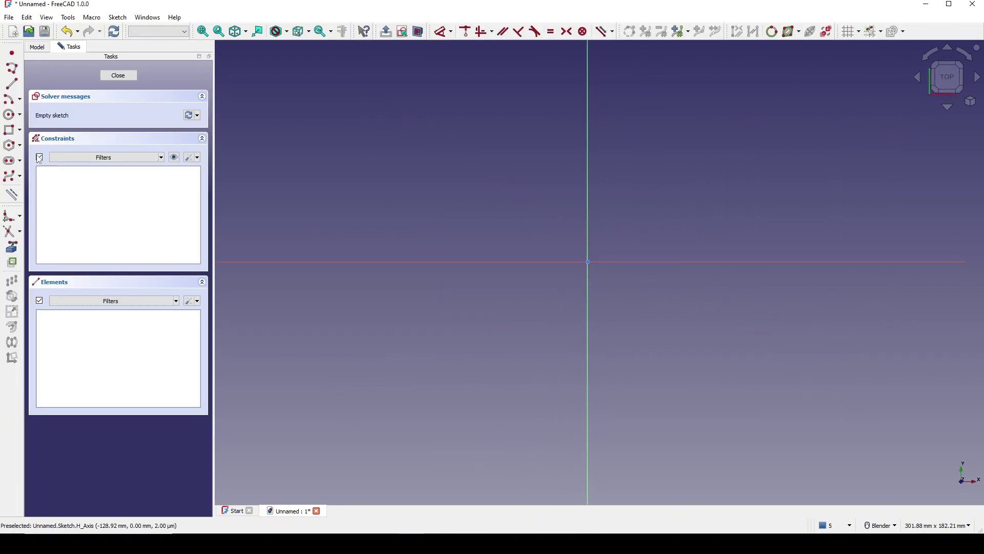
pyautogui.click(20, 131)
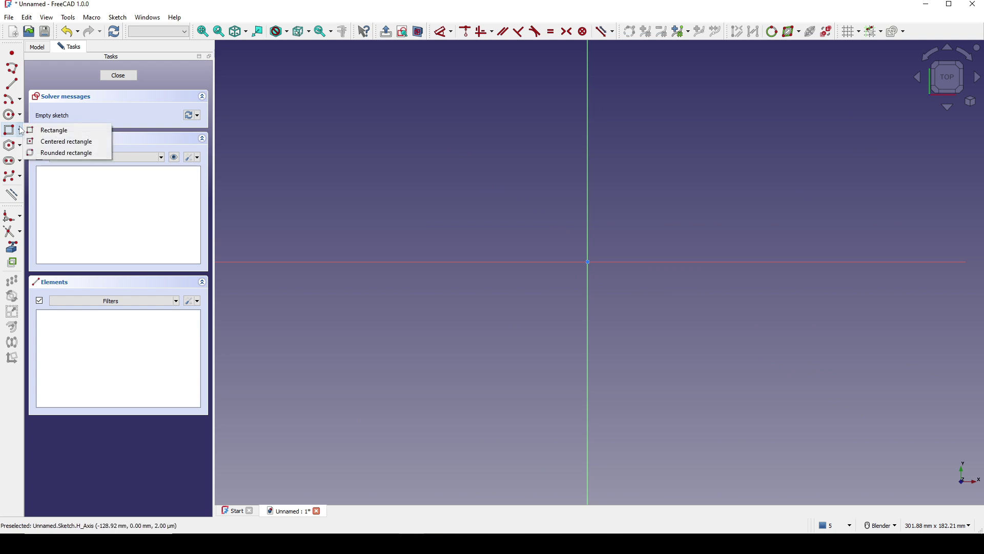
pyautogui.click(54, 142)
pyautogui.click(587, 262)
pyautogui.click(648, 149)
# Step: Constrain the rectangle to 50 mm wide and 100 mm tall, then close the sketch
pyautogui.click(610, 154)
pyautogui.press('d')
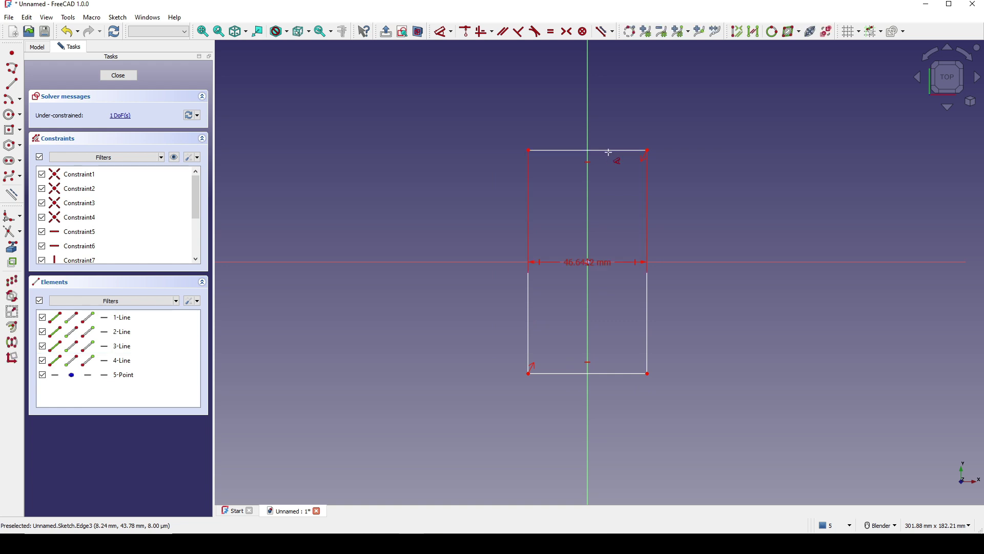
pyautogui.click(613, 114)
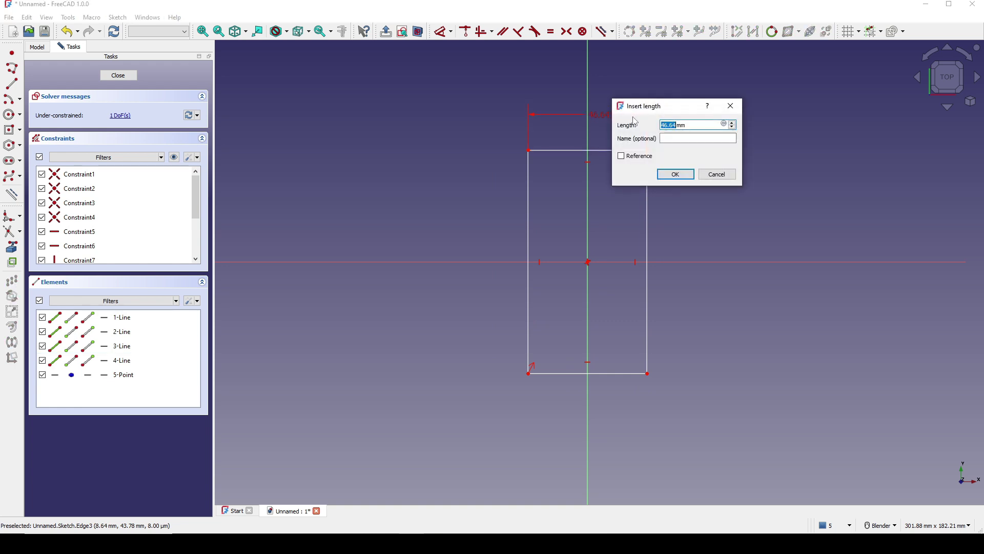
pyautogui.click(690, 174)
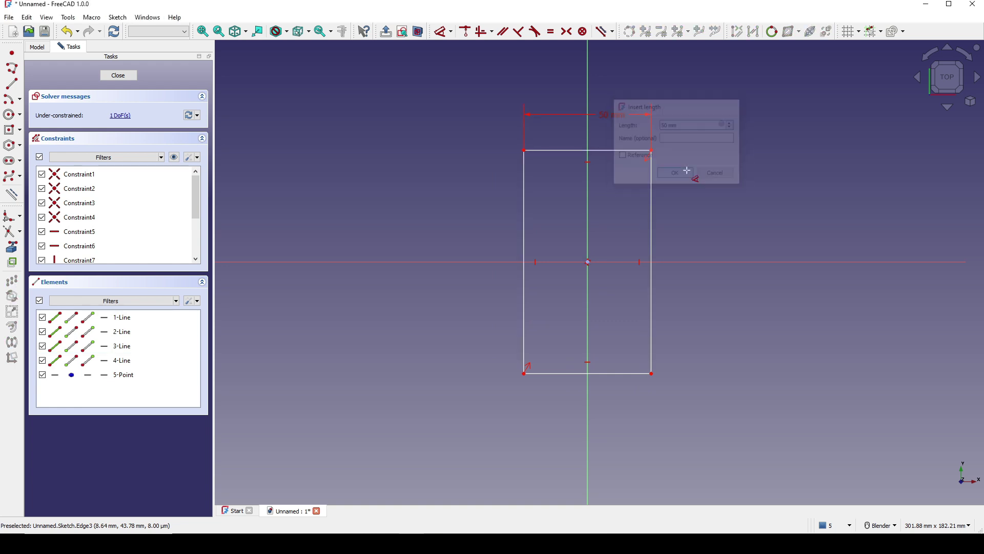
pyautogui.click(652, 217)
pyautogui.click(697, 220)
pyautogui.write('100')
pyautogui.click(759, 275)
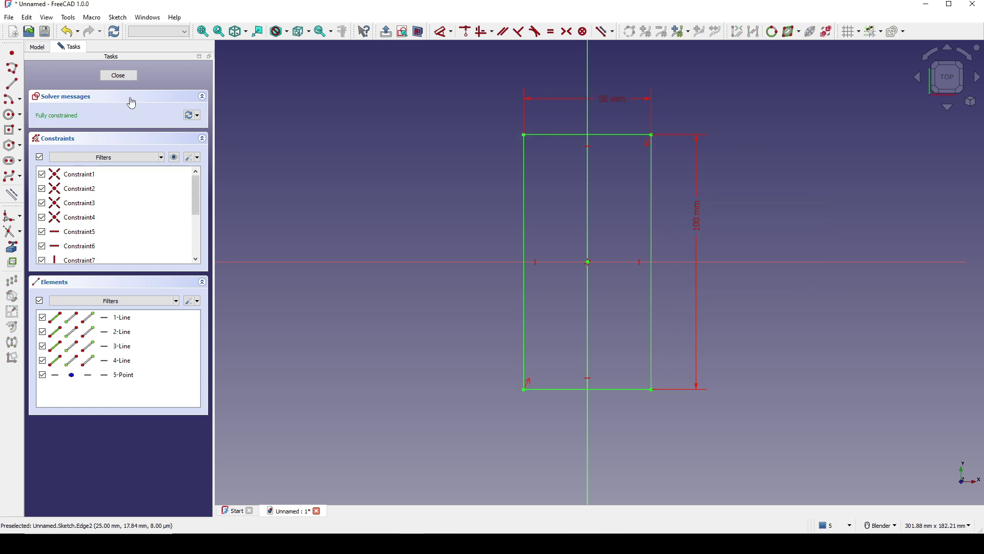
pyautogui.click(116, 76)
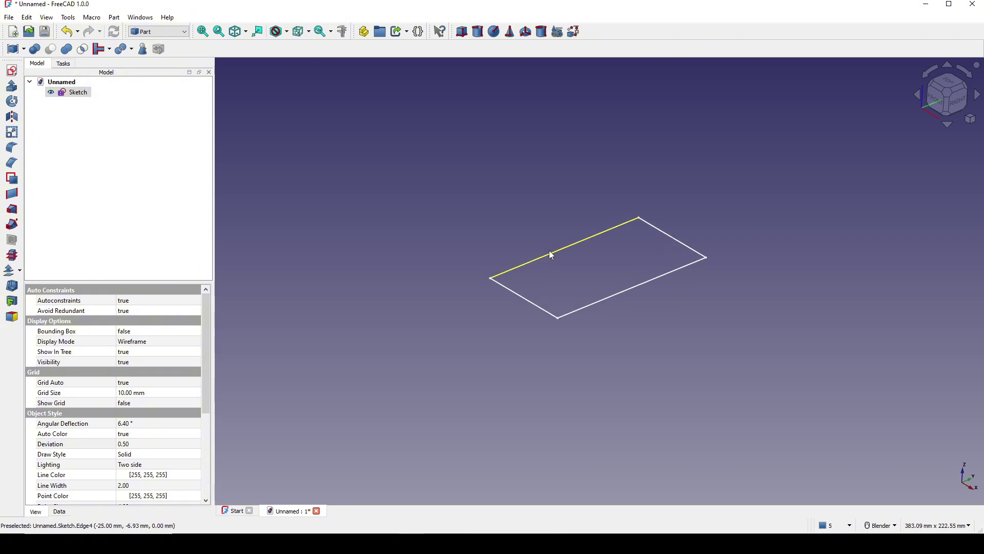
# Step: Extrude the rectangle sketch 20 mm along −Z into a solid box
pyautogui.click(12, 86)
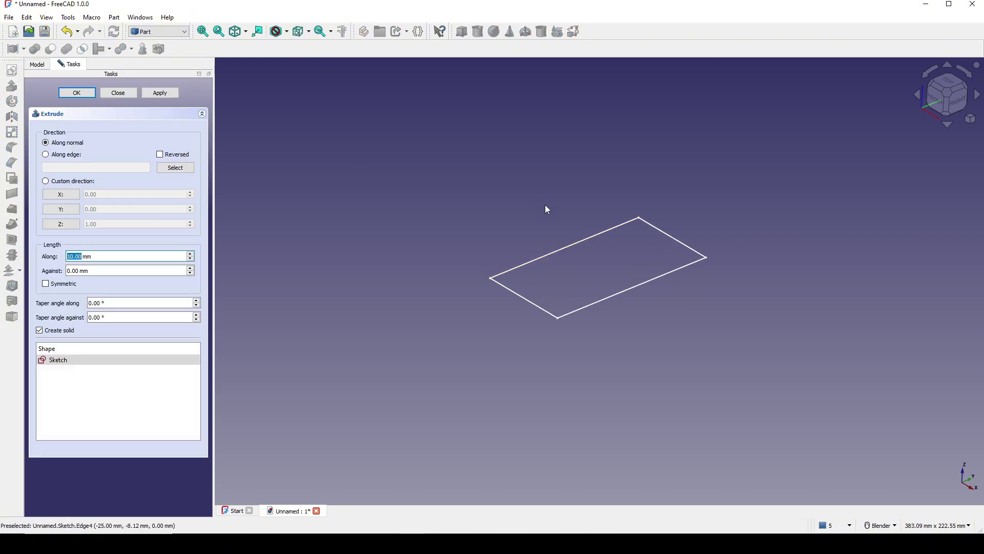
pyautogui.click(68, 224)
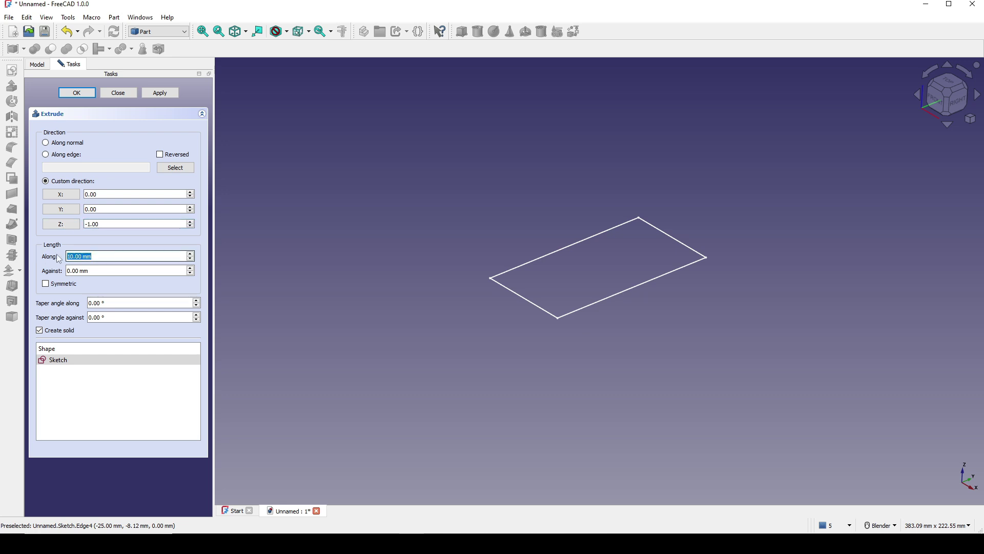
pyautogui.press('Return')
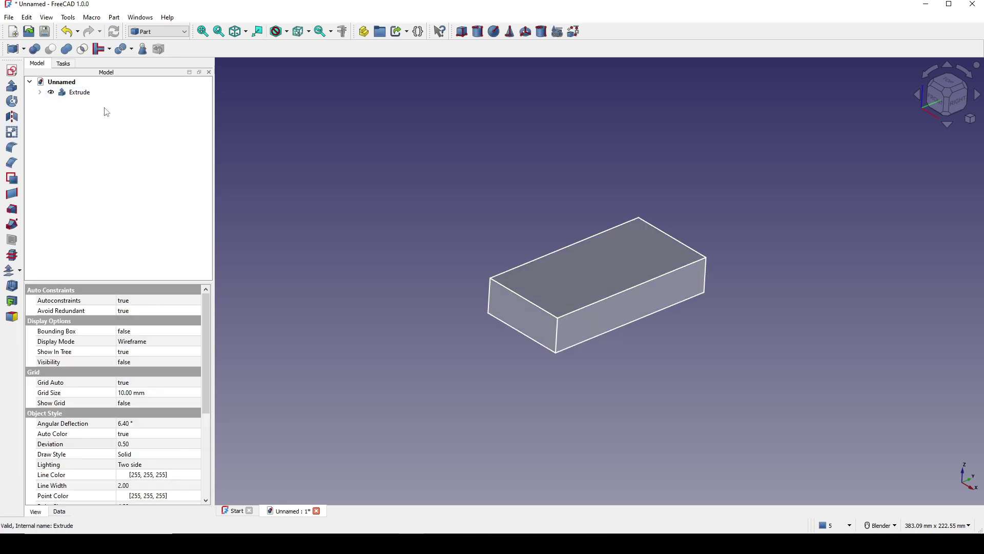
pyautogui.scroll(2, 677, 231)
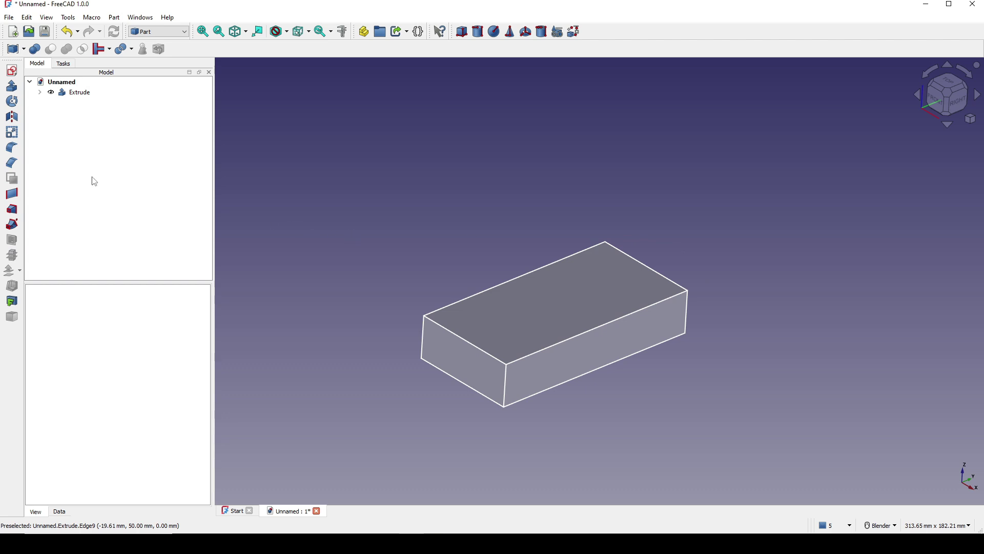
# Step: Sketch a circle at the origin on the XY plane with a 50 mm diameter constraint
pyautogui.click(14, 71)
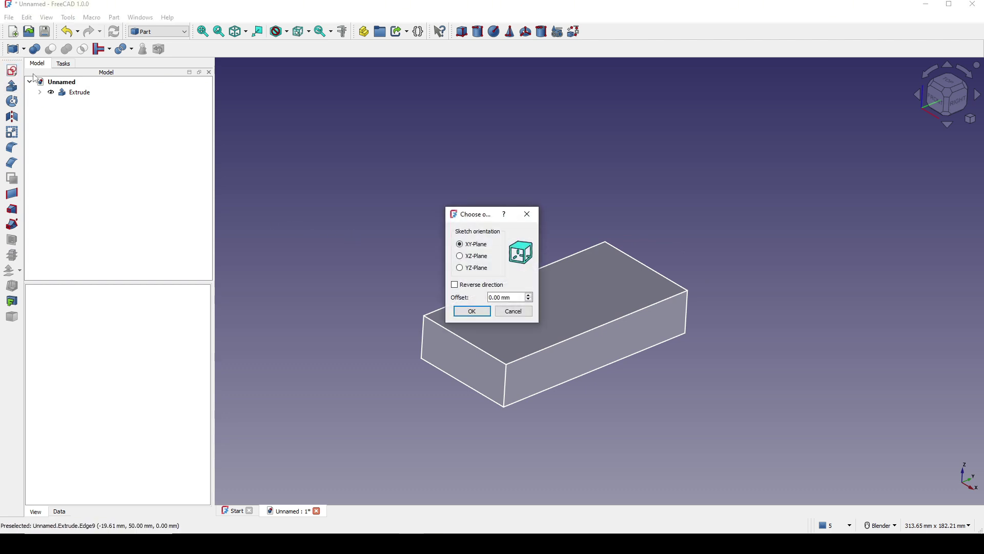
pyautogui.click(473, 311)
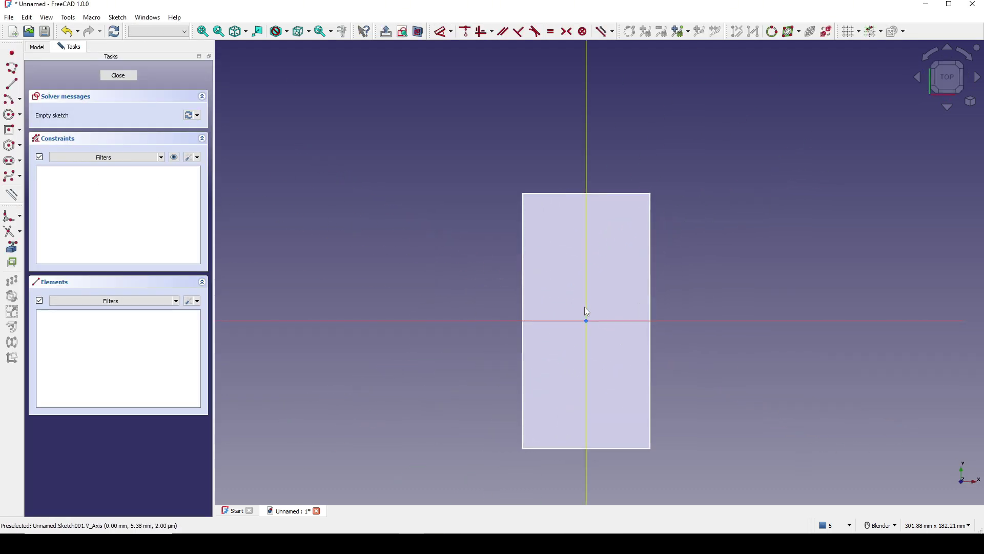
pyautogui.click(10, 117)
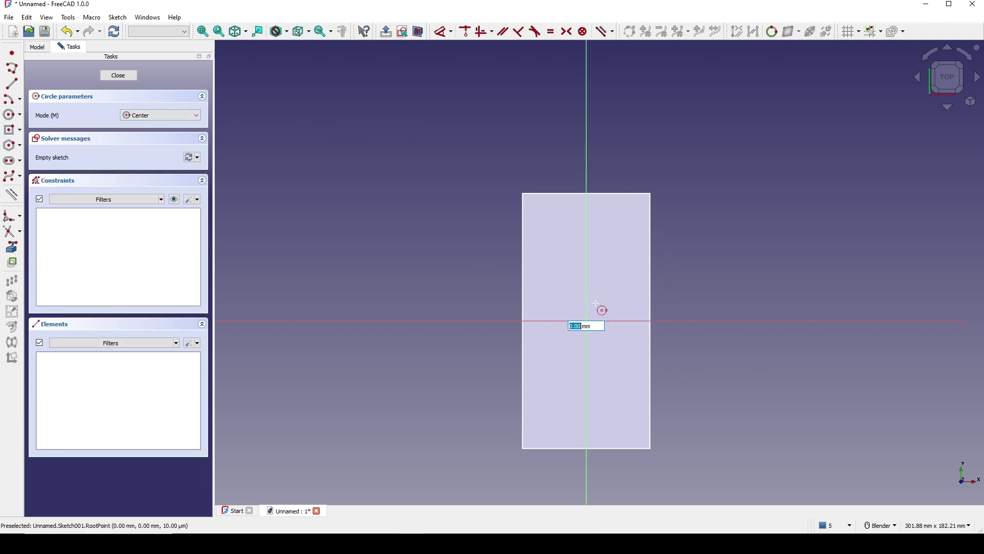
pyautogui.click(587, 321)
pyautogui.click(623, 265)
pyautogui.rightClick(679, 262)
pyautogui.press('d')
pyautogui.click(646, 291)
pyautogui.click(724, 255)
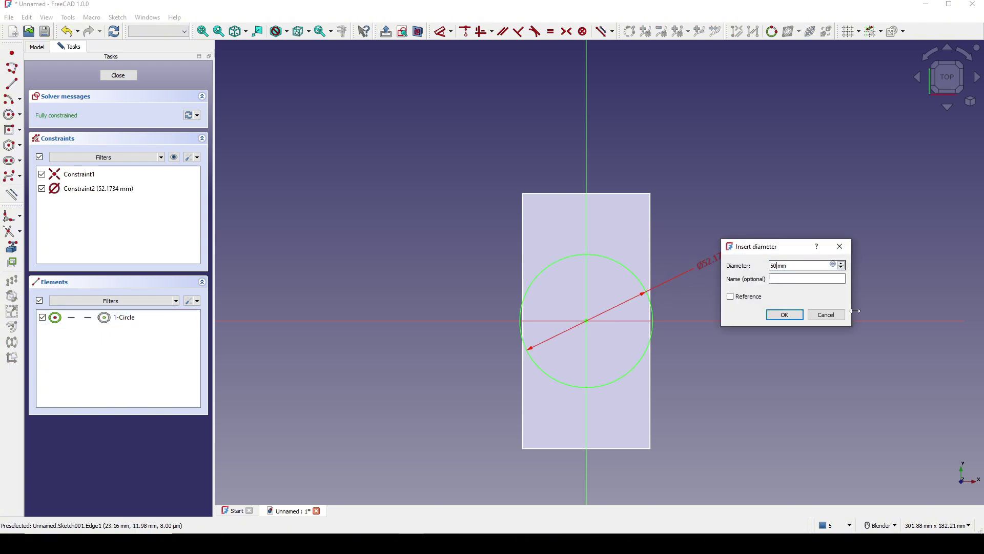
pyautogui.click(786, 316)
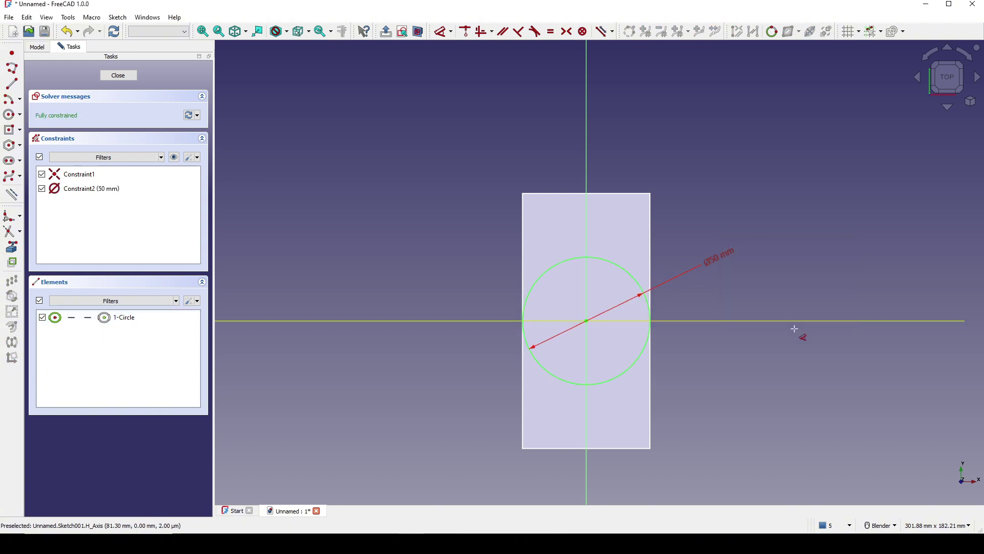
pyautogui.click(120, 76)
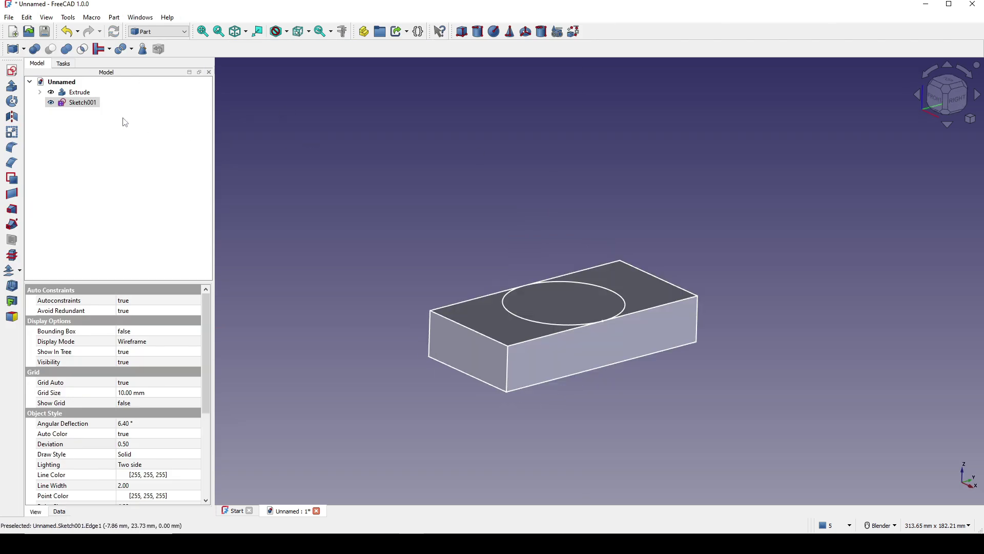
# Step: Extrude the circle 20 mm into a cylinder and union it with the box
pyautogui.click(12, 85)
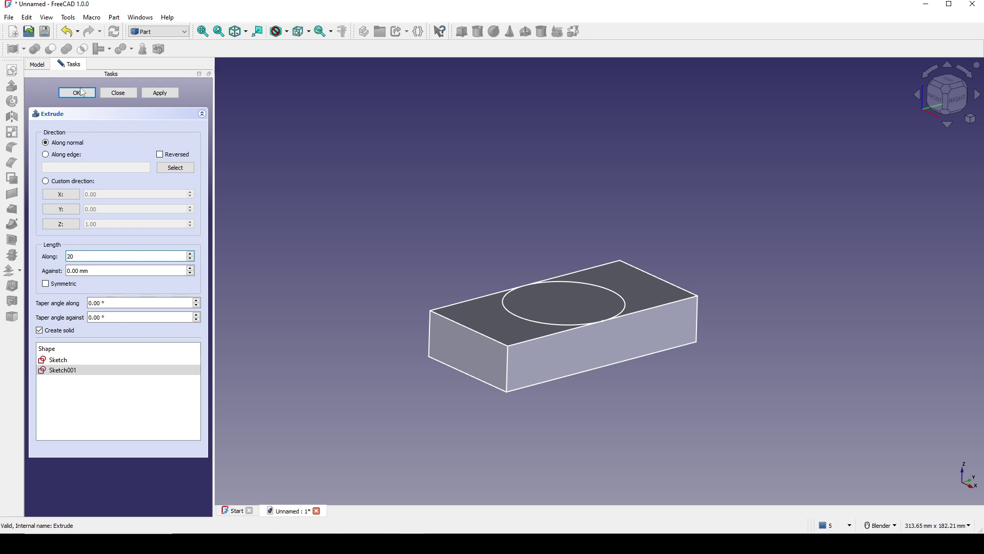
pyautogui.click(77, 94)
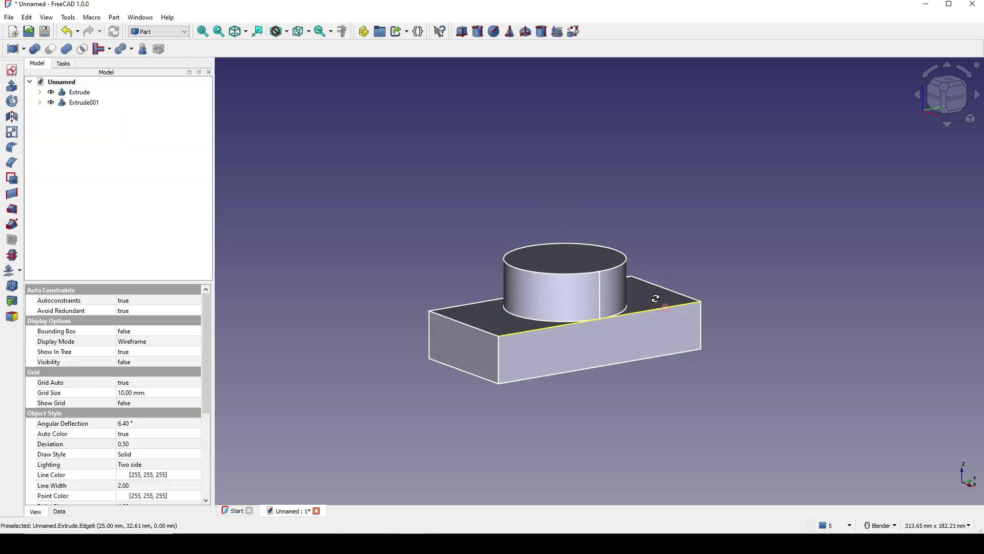
pyautogui.click(587, 361)
pyautogui.keyDown('ctrl'); pyautogui.click(532, 281); pyautogui.keyUp('ctrl')
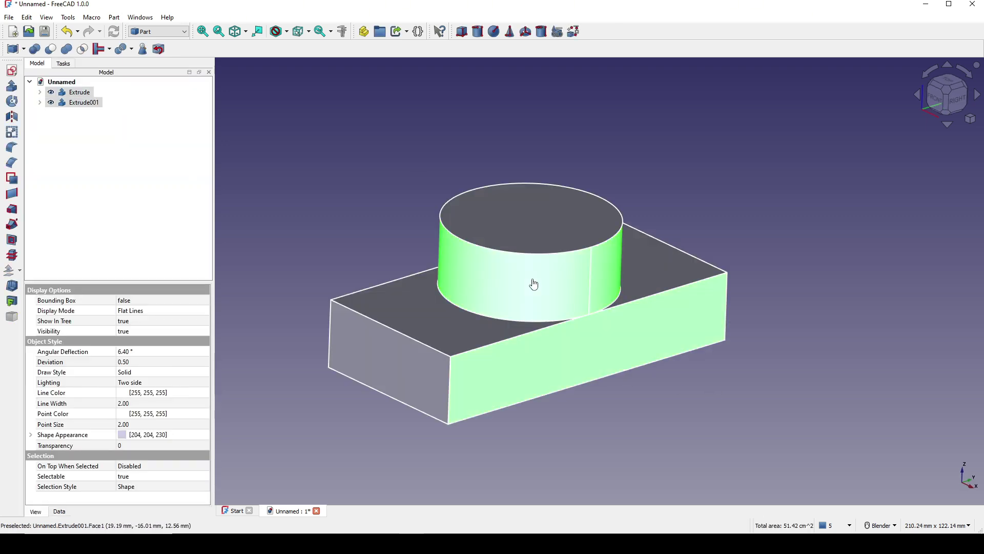
pyautogui.click(66, 48)
pyautogui.moveTo(744, 317); pyautogui.dragTo(801, 324, button='middle')
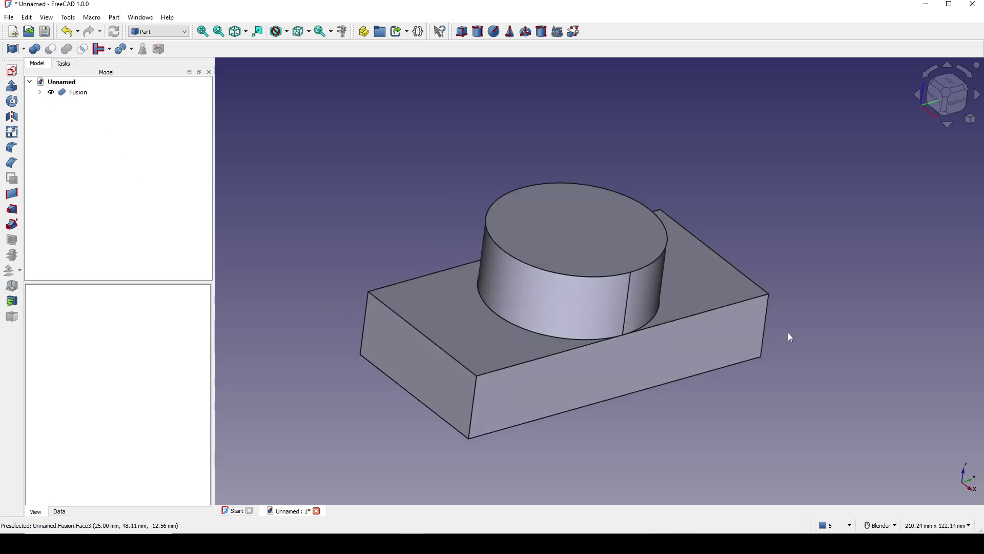
# Step: Select the block's front top edge and both halves of the cylinder's base edge
pyautogui.click(625, 343)
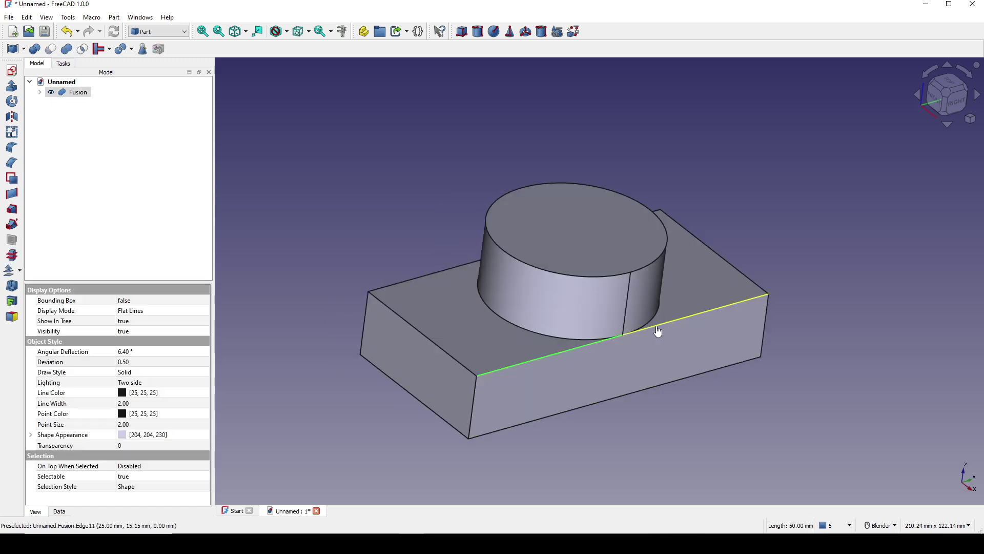
pyautogui.keyDown('ctrl'); pyautogui.click(553, 339); pyautogui.keyUp('ctrl')
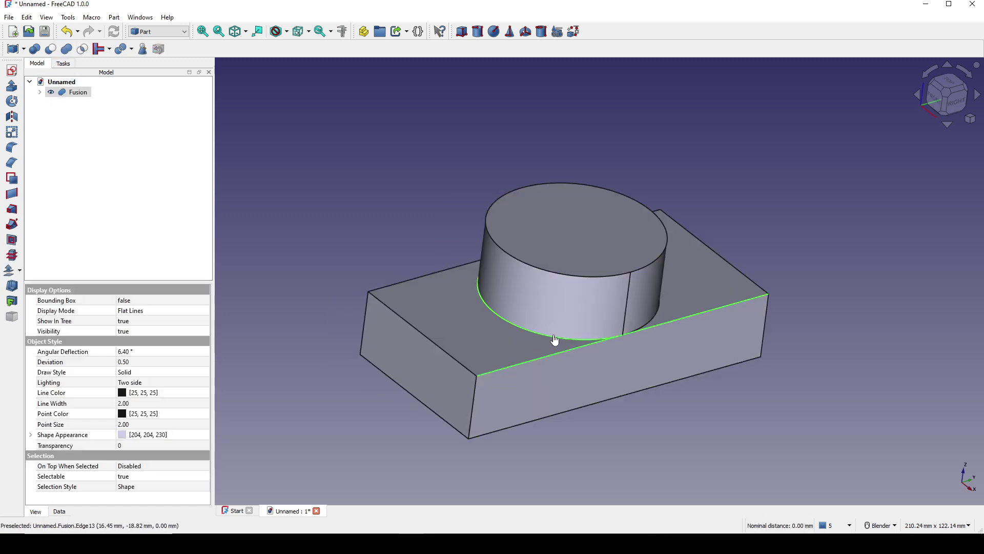
pyautogui.keyDown('ctrl'); pyautogui.click(653, 323); pyautogui.keyUp('ctrl')
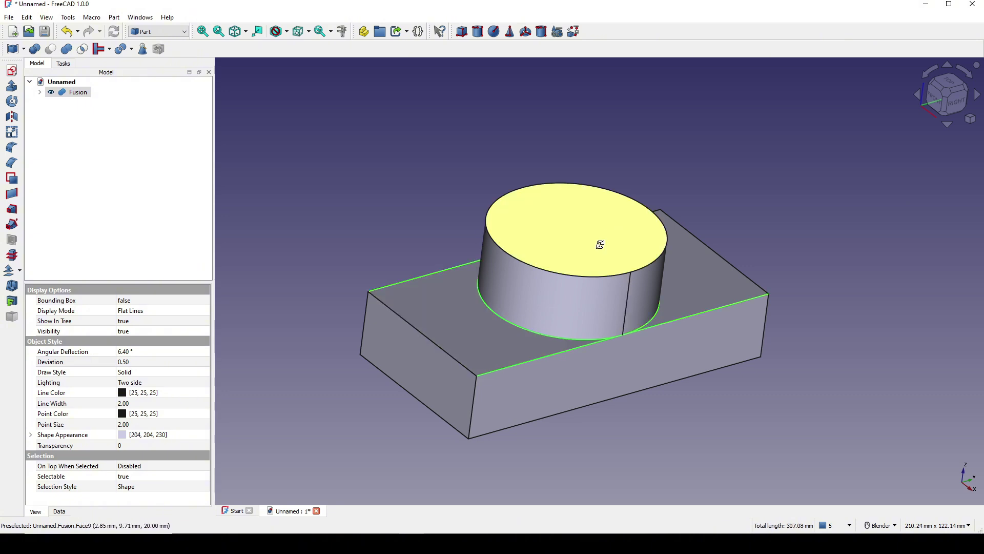
pyautogui.moveTo(604, 237); pyautogui.dragTo(624, 183, button='middle')
pyautogui.moveTo(631, 131); pyautogui.dragTo(553, 236, button='middle')
# Step: Apply a 6 mm Part Fillet to the selected edges, which fails, and select the Fillet in the tree
pyautogui.click(12, 148)
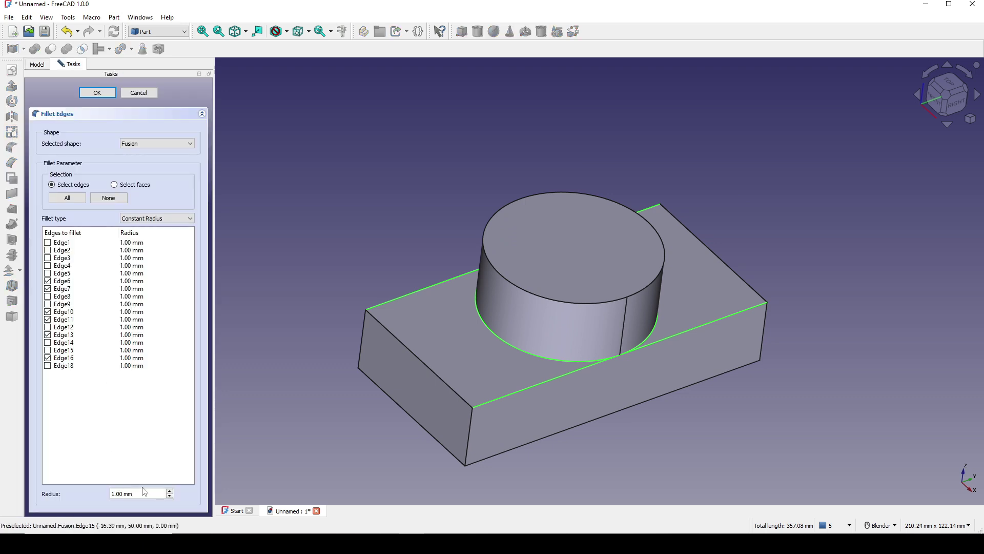
pyautogui.write('6')
pyautogui.click(98, 93)
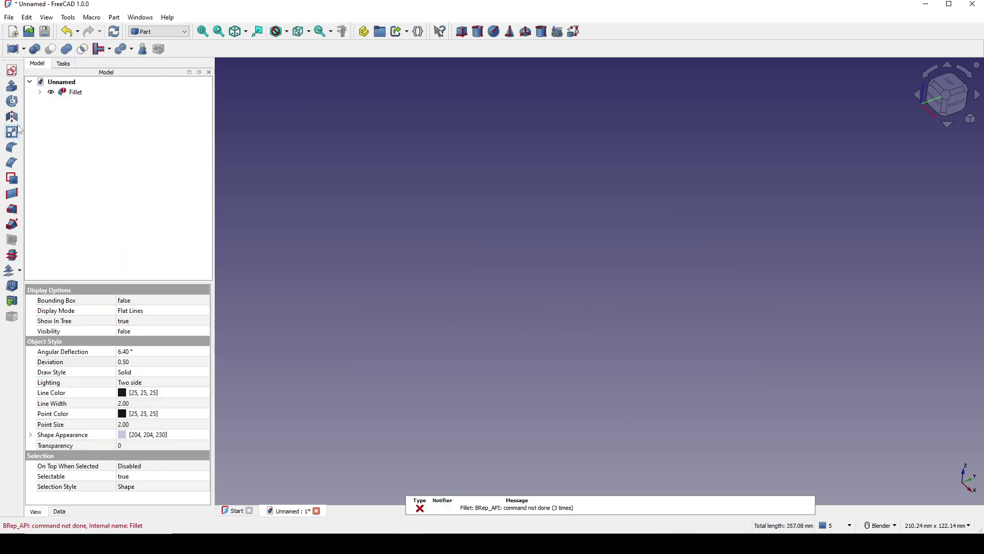
pyautogui.click(65, 97)
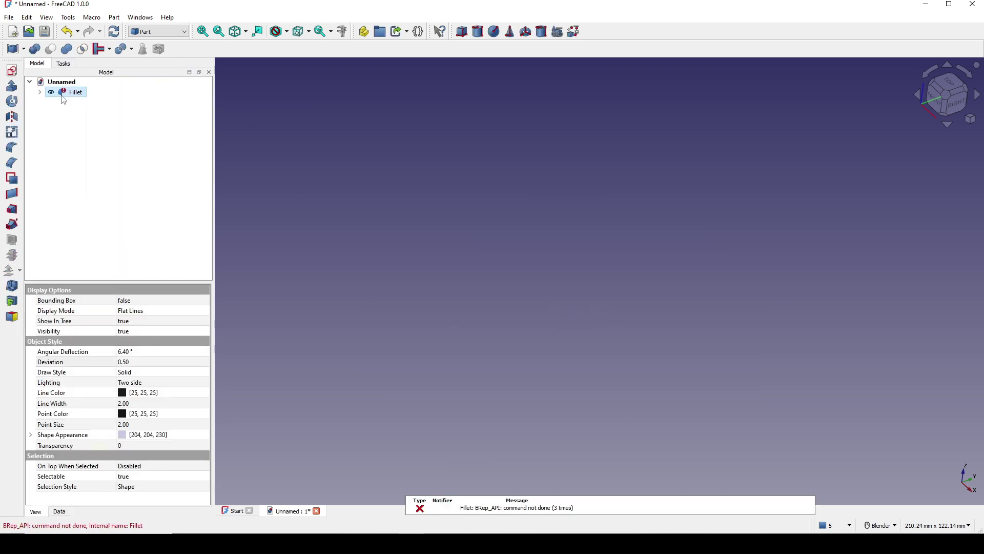
# Step: Delete the failed Fillet and undo the Fusion, restoring separate Extrude and Extrude001 solids
pyautogui.press('Delete')
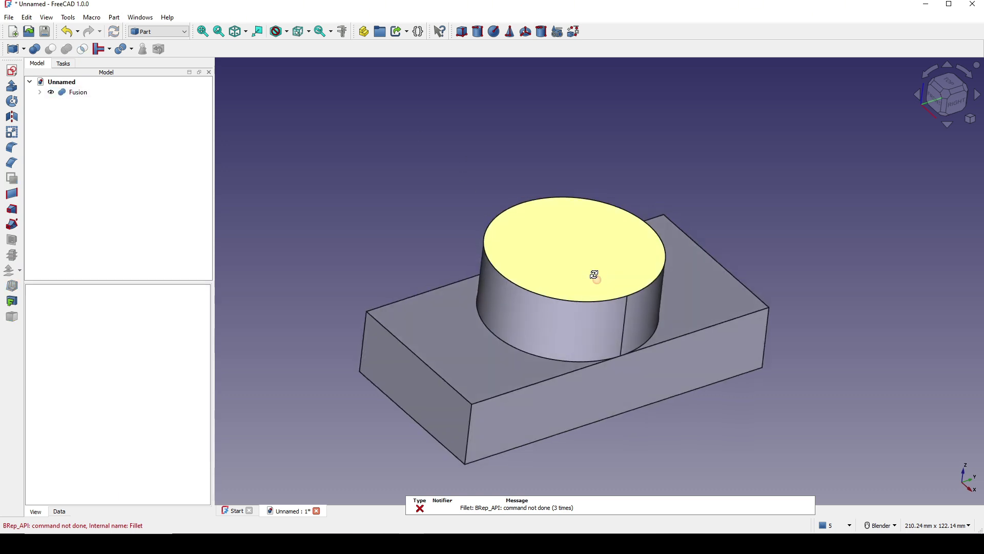
pyautogui.keyDown('shift'); pyautogui.moveTo(645, 320); pyautogui.dragTo(635, 301, button='middle'); pyautogui.keyUp('shift')
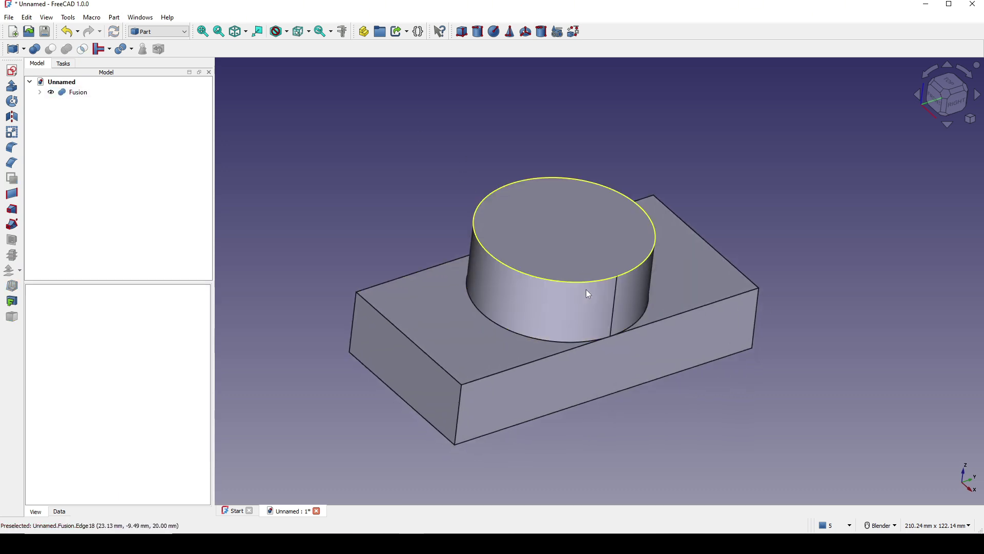
pyautogui.click(75, 97)
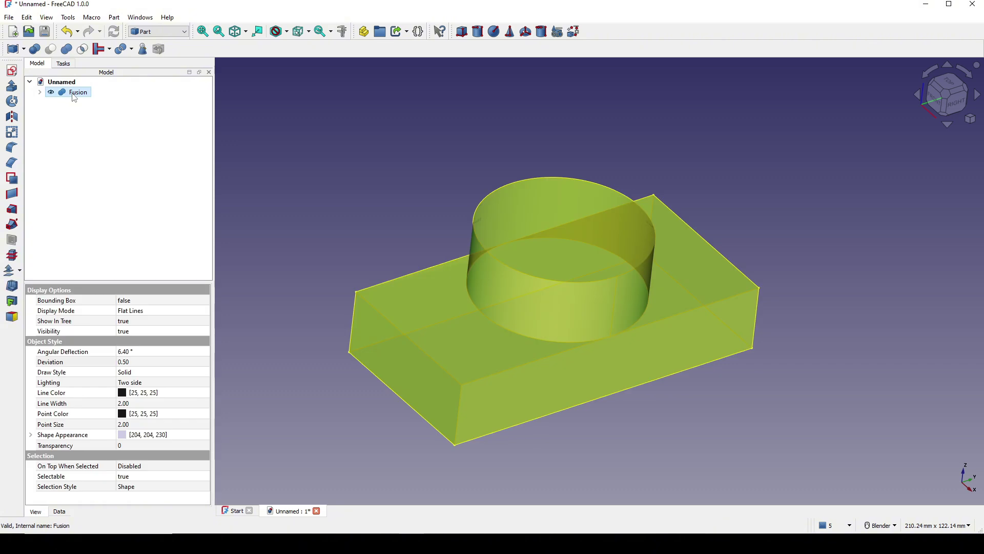
pyautogui.hotkey('ctrl', 'z')
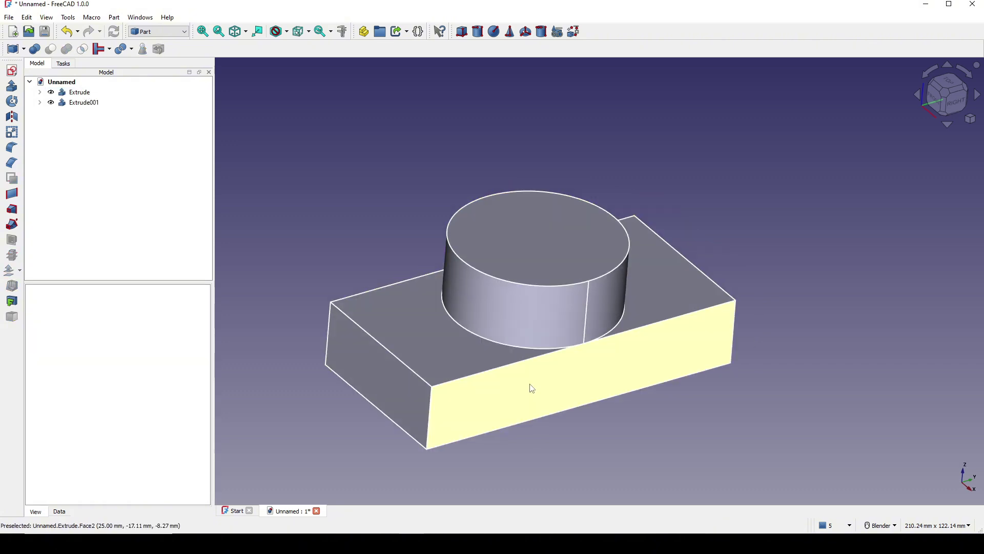
pyautogui.click(516, 364)
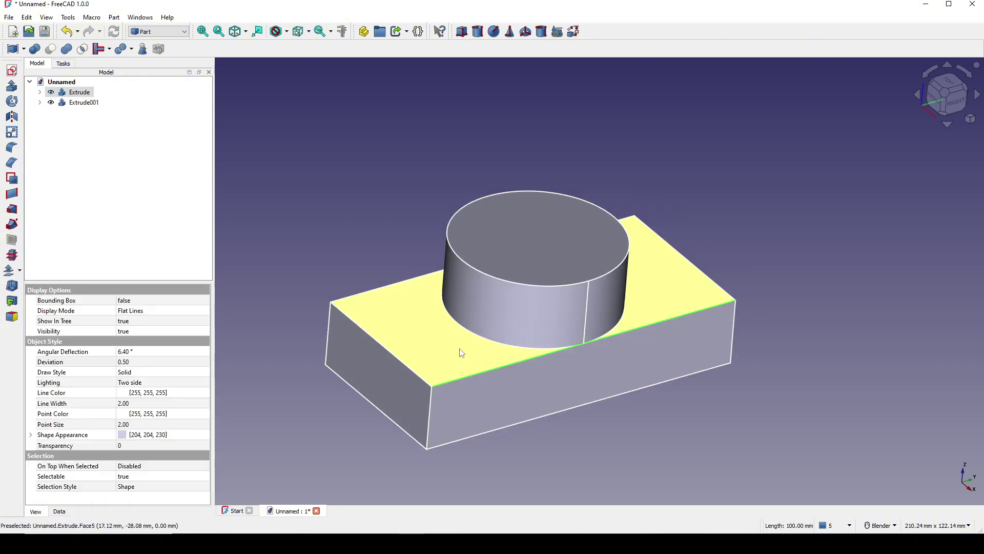
# Step: Round the block's front and back long top edges with a 6 mm fillet
pyautogui.keyDown('ctrl'); pyautogui.click(392, 285); pyautogui.keyUp('ctrl')
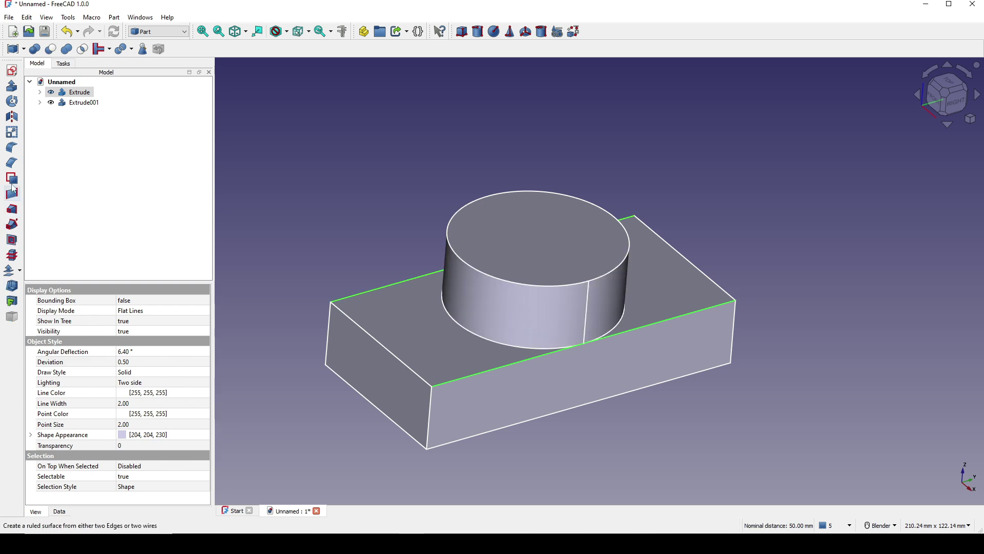
pyautogui.click(12, 147)
pyautogui.tripleClick(123, 490)
pyautogui.write('6')
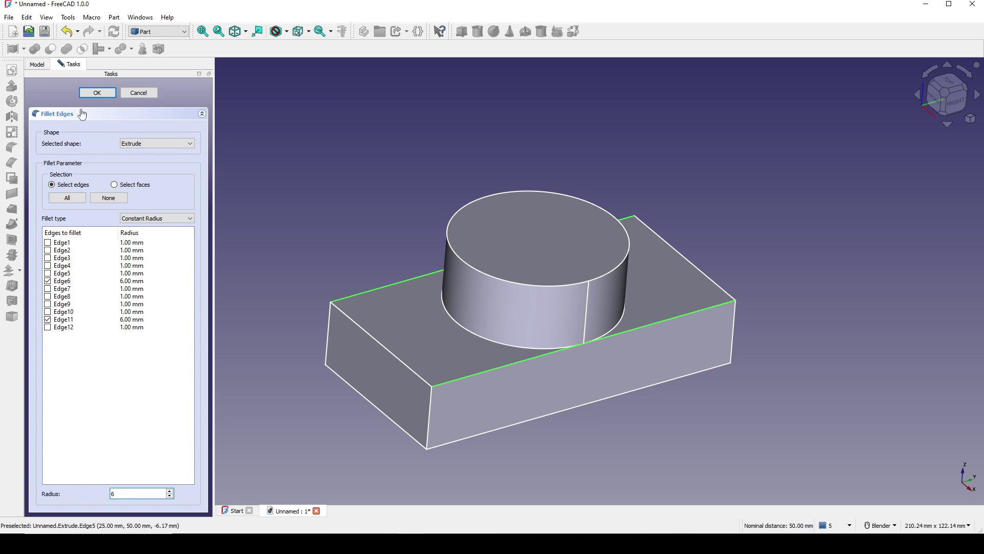
pyautogui.click(97, 93)
# Step: Orbit the filleted model and capture a screen region framing it
pyautogui.moveTo(562, 374); pyautogui.dragTo(817, 214, button='middle')
pyautogui.press('Print')
pyautogui.moveTo(262, 105); pyautogui.dragTo(855, 481)
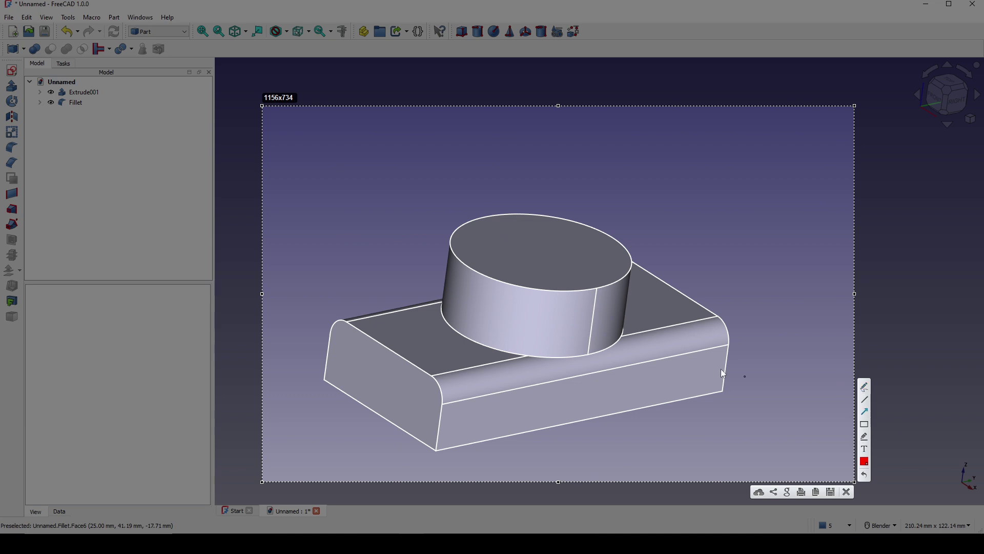
pyautogui.moveTo(639, 268); pyautogui.dragTo(641, 387)
pyautogui.moveTo(555, 356); pyautogui.dragTo(592, 352)
pyautogui.moveTo(559, 381); pyautogui.dragTo(610, 374)
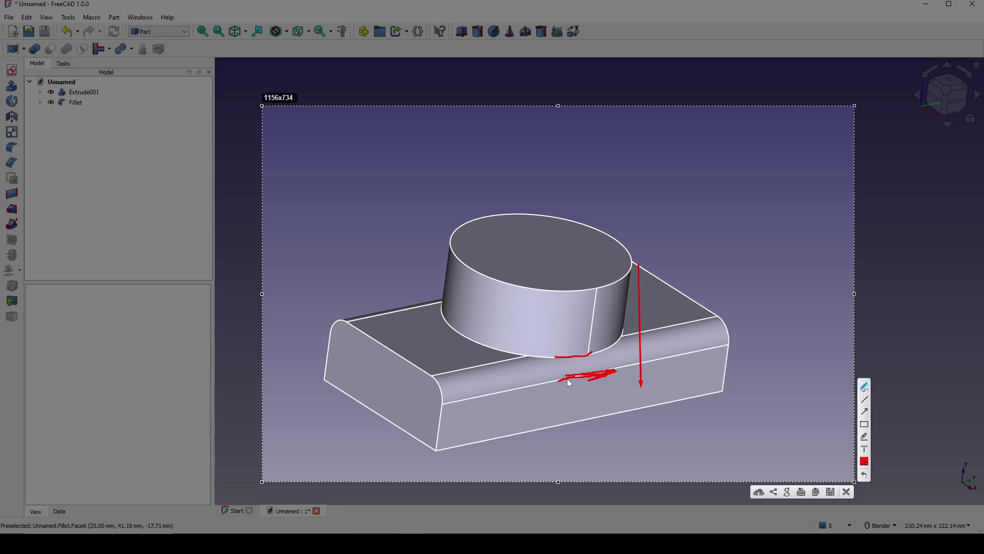
pyautogui.click(845, 492)
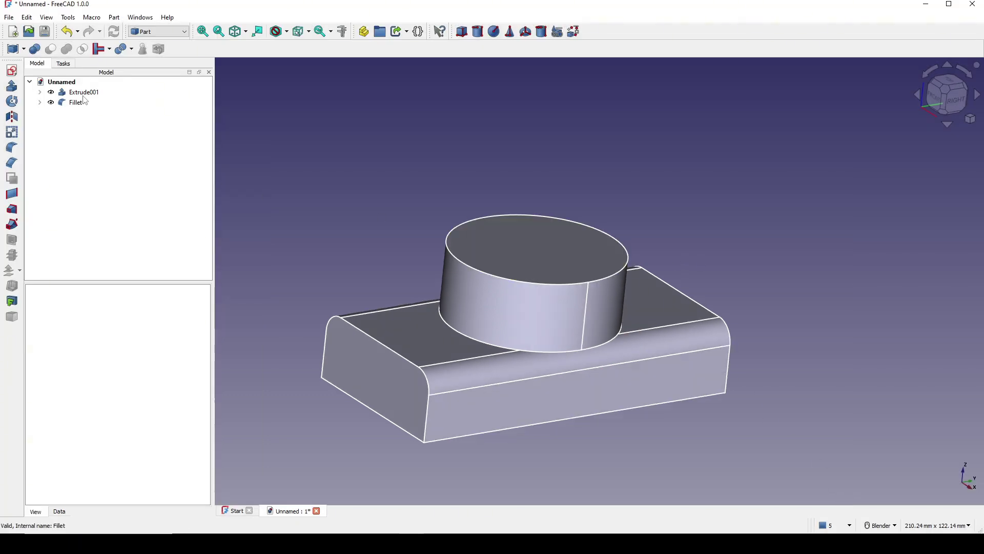
# Step: Transform the cylinder Extrude001 6 mm down so it sinks into the rounded box's top
pyautogui.click(602, 287)
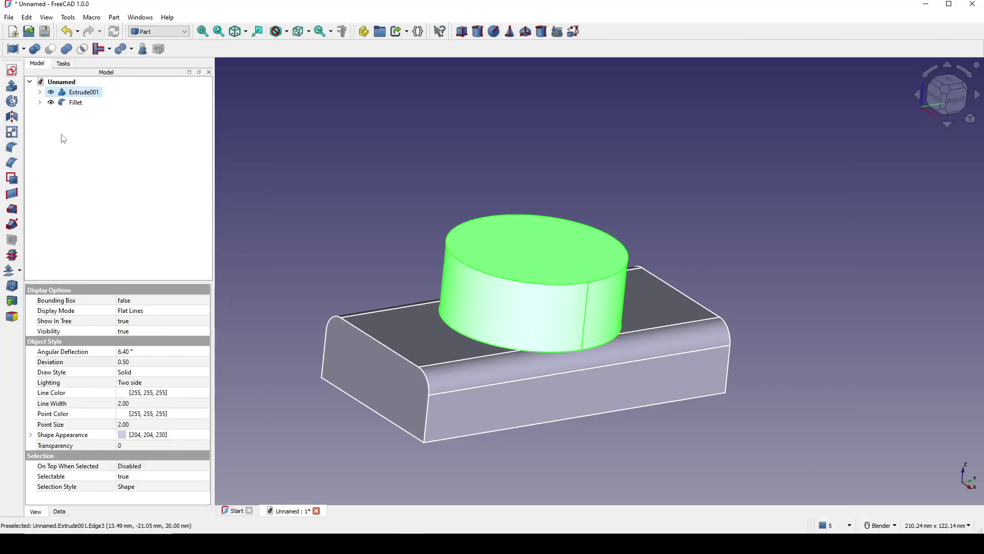
pyautogui.rightClick(84, 93)
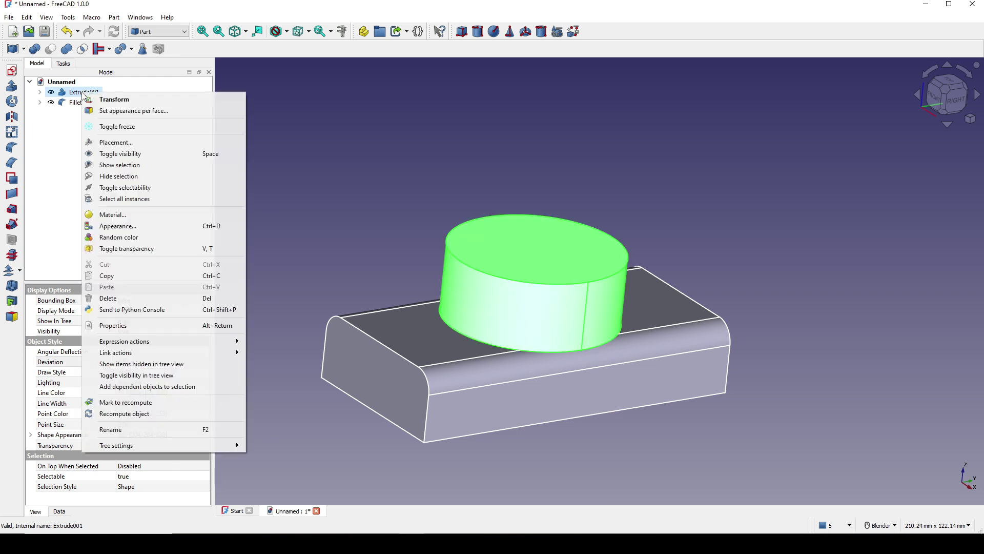
pyautogui.click(113, 98)
pyautogui.tripleClick(121, 127)
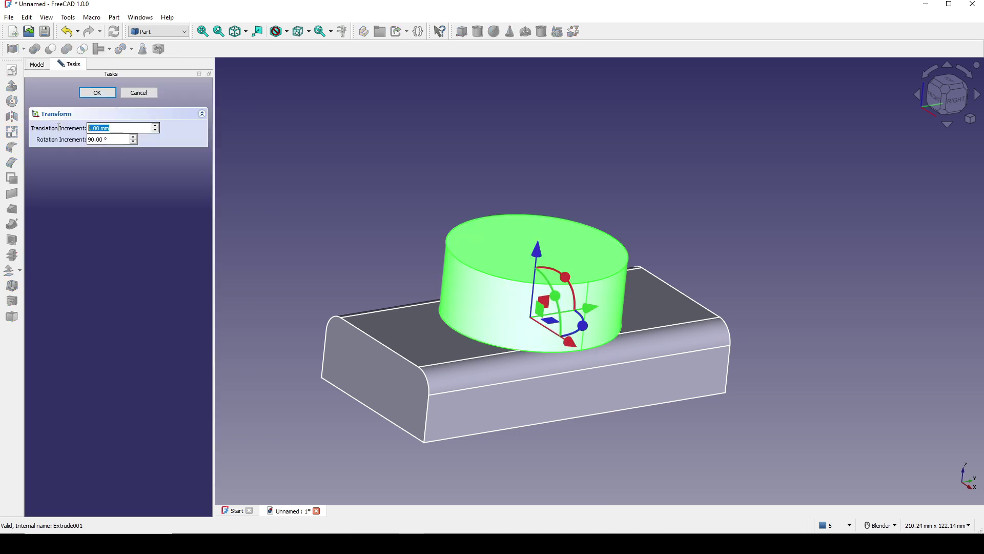
pyautogui.write('6')
pyautogui.moveTo(540, 256); pyautogui.dragTo(541, 249, button='middle')
pyautogui.moveTo(539, 249); pyautogui.dragTo(630, 275)
pyautogui.moveTo(625, 260); pyautogui.dragTo(621, 268, button='middle')
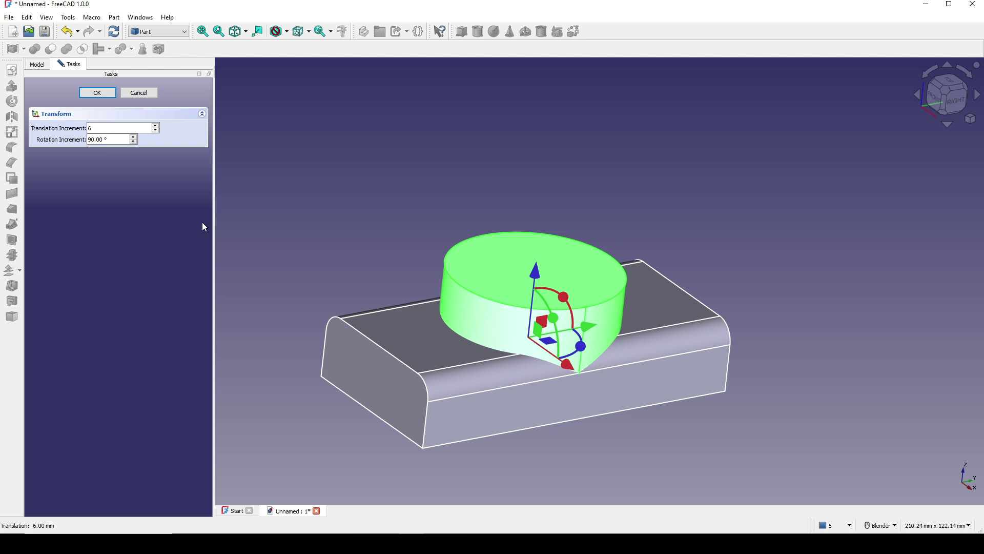
pyautogui.click(98, 93)
pyautogui.click(76, 102)
# Step: Change Extrude001's Length Fwd property from 20 mm to 26 mm
pyautogui.click(582, 142)
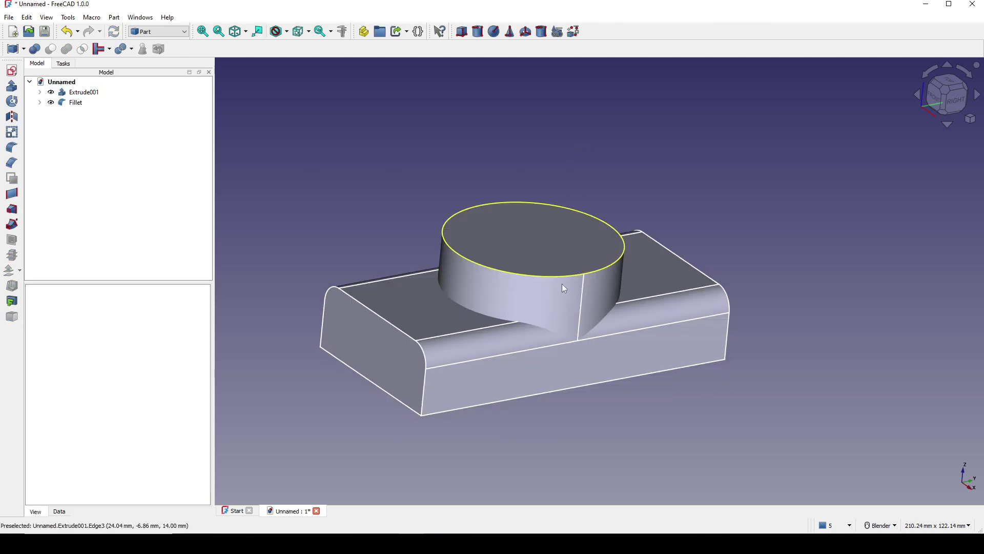
pyautogui.click(564, 285)
pyautogui.moveTo(564, 284); pyautogui.dragTo(543, 274, button='middle')
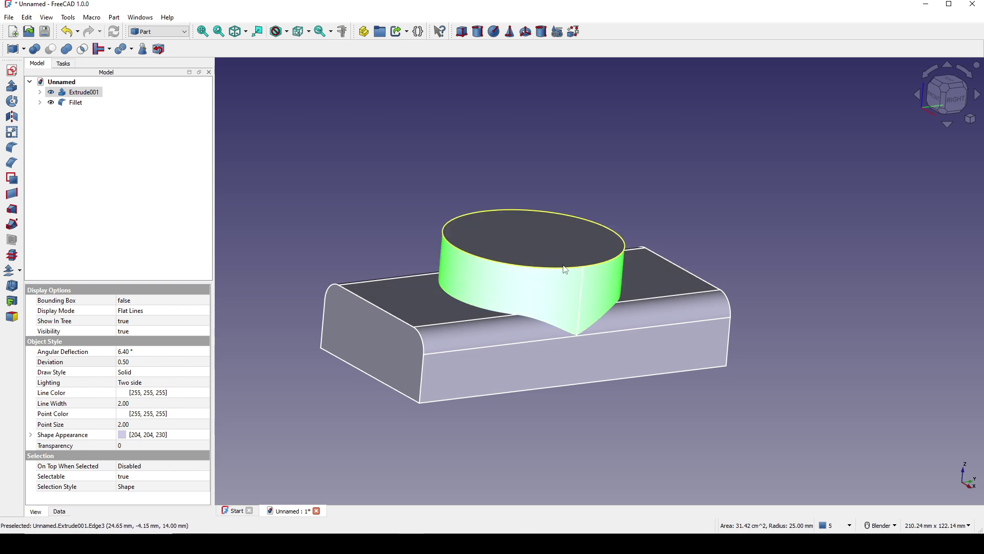
pyautogui.moveTo(581, 266); pyautogui.dragTo(497, 152, button='middle')
pyautogui.click(496, 152)
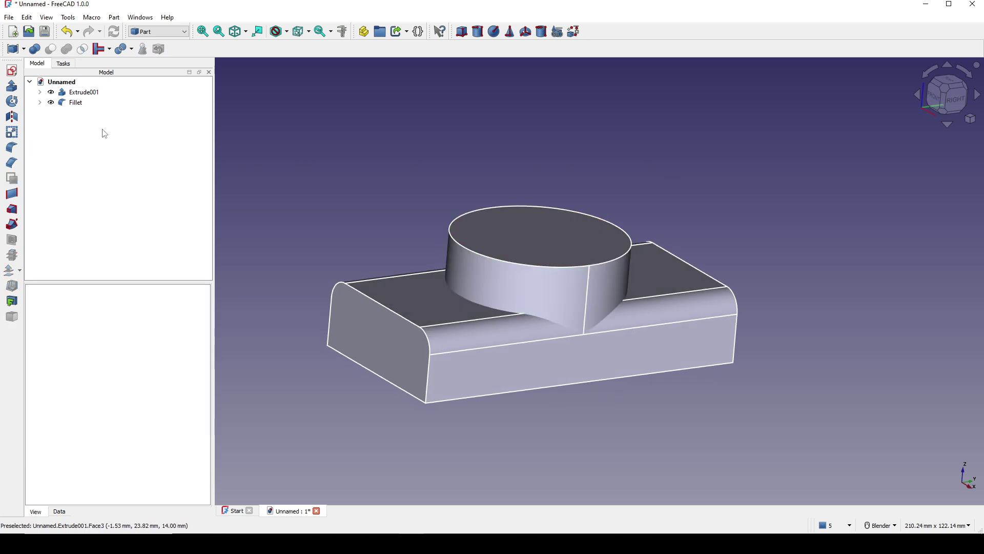
pyautogui.click(83, 93)
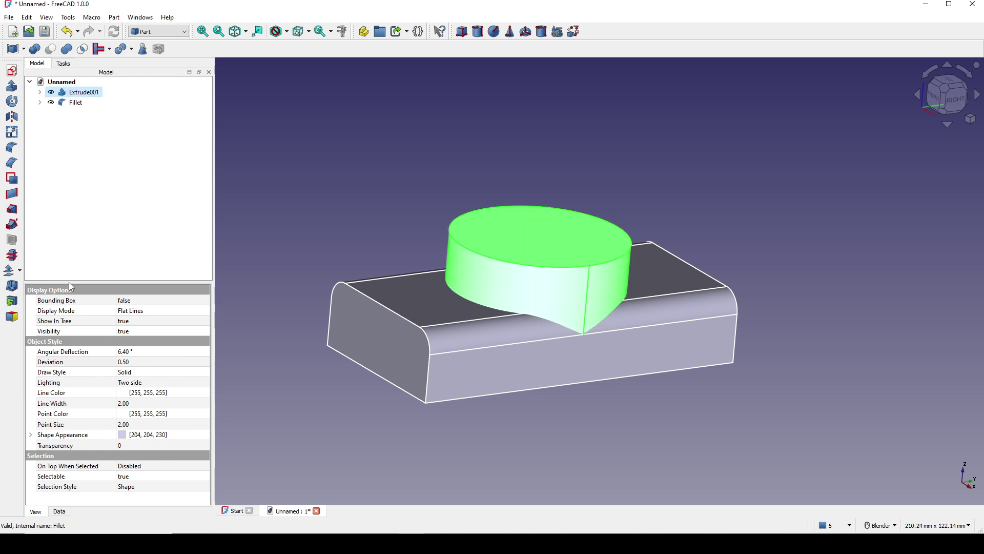
pyautogui.click(62, 514)
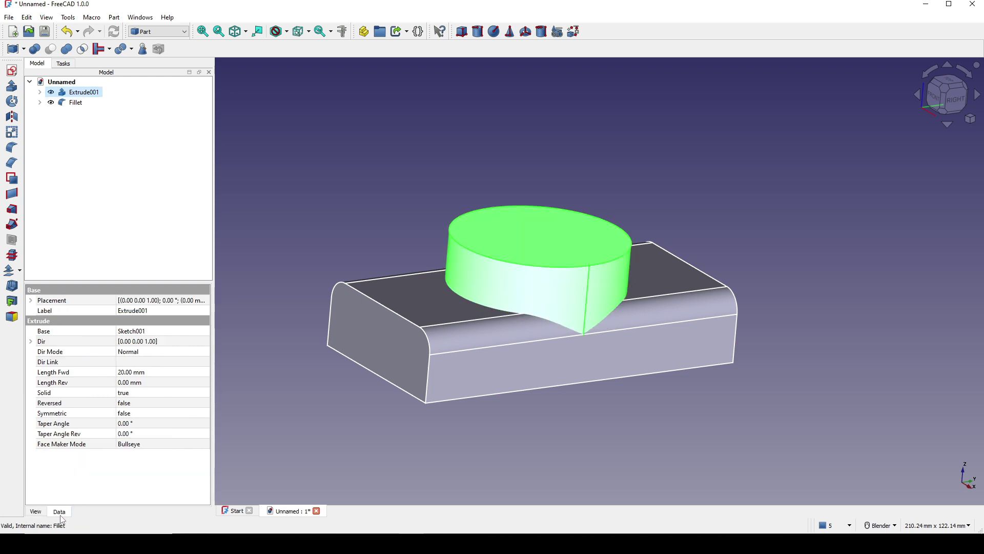
pyautogui.click(57, 376)
pyautogui.click(135, 372)
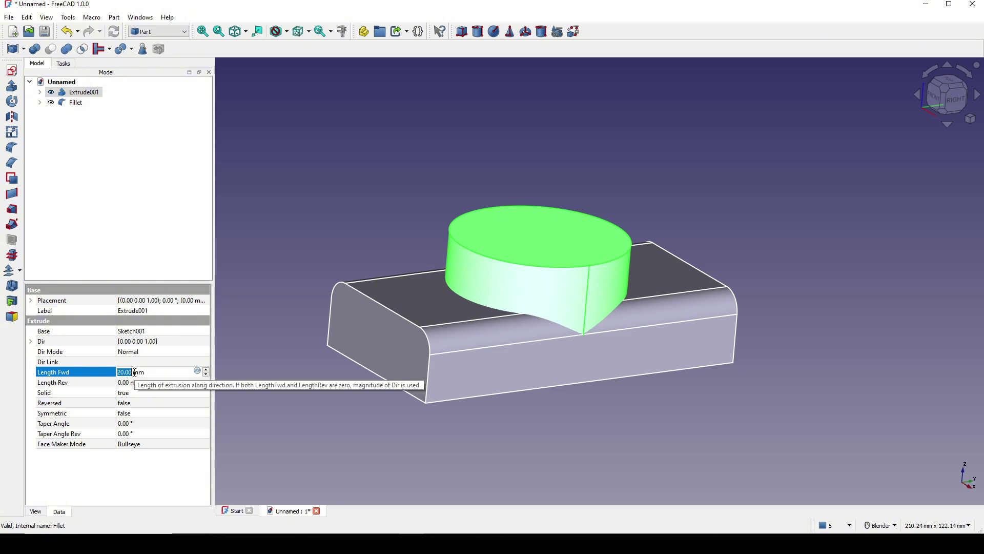
pyautogui.write('2')
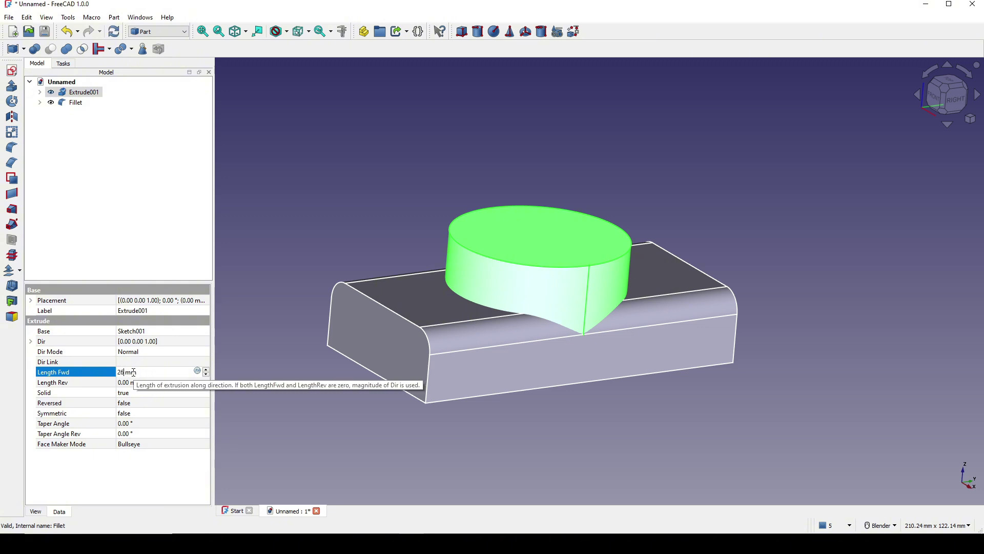
pyautogui.write('6')
pyautogui.press('Return')
pyautogui.click(307, 400)
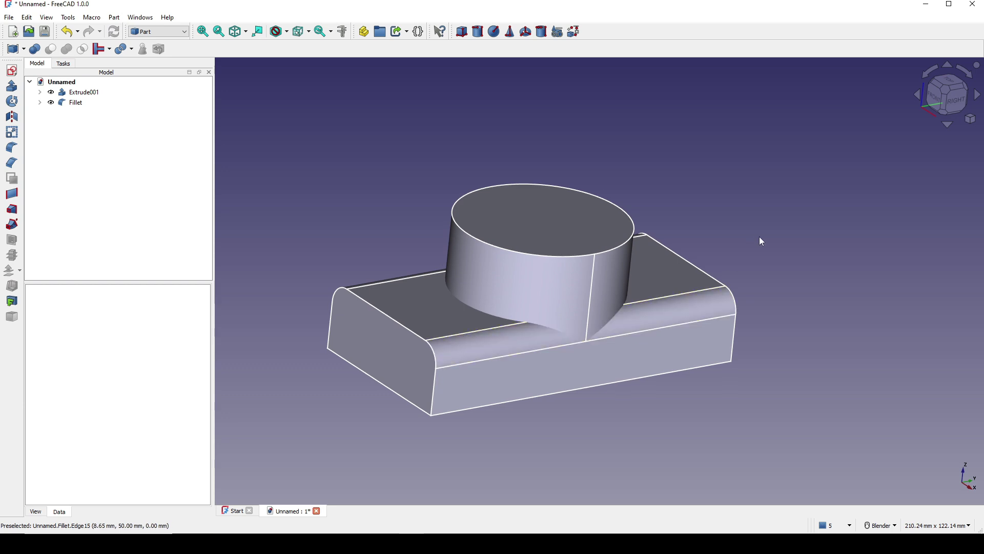
# Step: Union the rounded box Fillet and cylinder Extrude001 into one Fusion solid
pyautogui.click(70, 103)
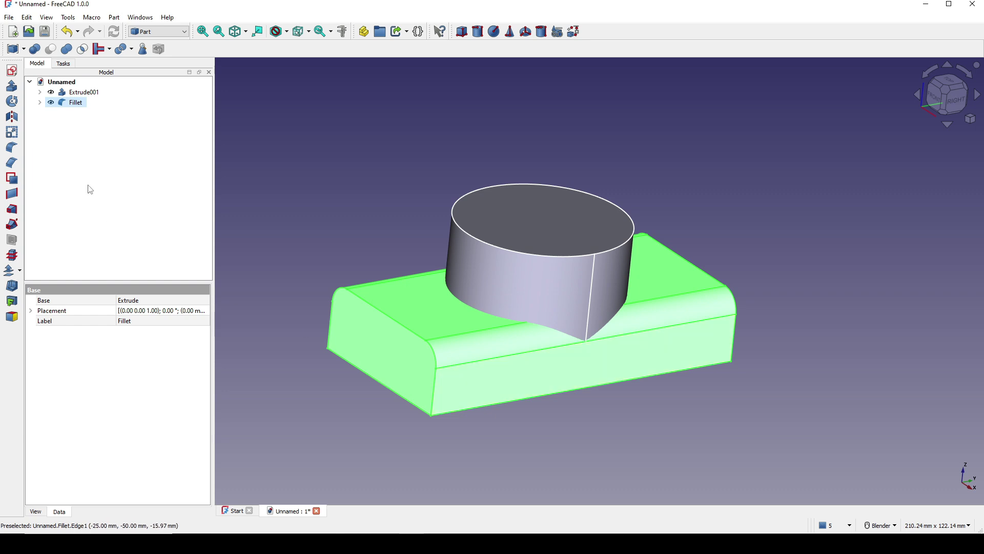
pyautogui.keyDown('ctrl'); pyautogui.click(85, 94); pyautogui.keyUp('ctrl')
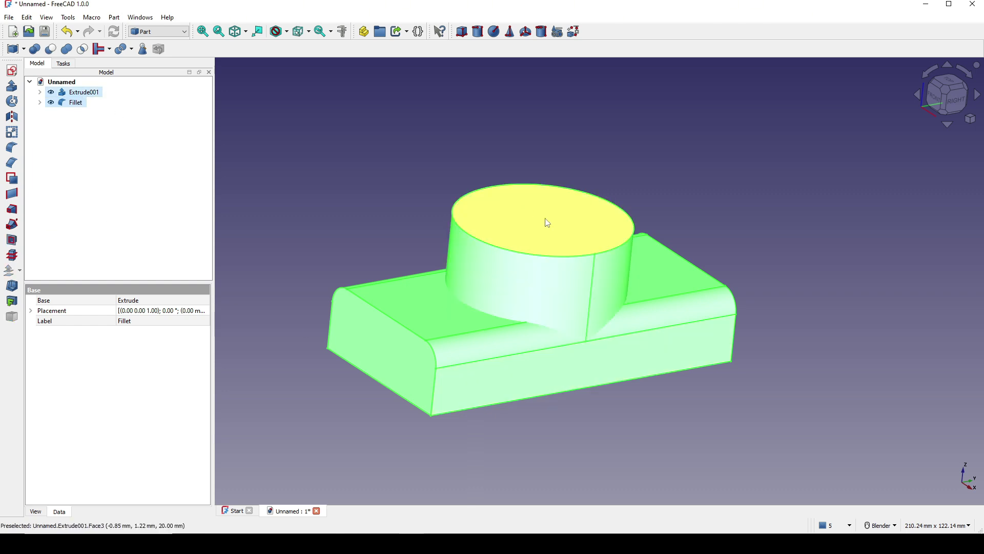
pyautogui.click(66, 49)
pyautogui.moveTo(676, 283); pyautogui.dragTo(666, 282, button='middle')
pyautogui.click(797, 263)
pyautogui.keyDown('shift'); pyautogui.moveTo(700, 316); pyautogui.dragTo(691, 355, button='middle'); pyautogui.keyUp('shift')
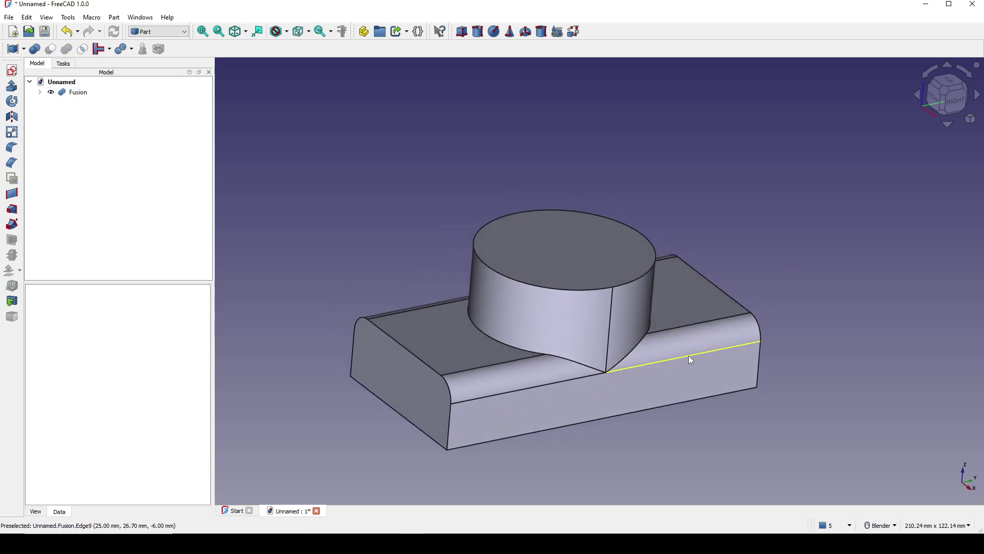
# Step: Select the six curved junction edges between the cylinder and the box
pyautogui.click(590, 367)
pyautogui.keyDown('ctrl'); pyautogui.click(521, 349); pyautogui.keyUp('ctrl')
pyautogui.keyDown('ctrl'); pyautogui.click(628, 360); pyautogui.keyUp('ctrl')
pyautogui.moveTo(751, 358); pyautogui.dragTo(652, 399, button='middle')
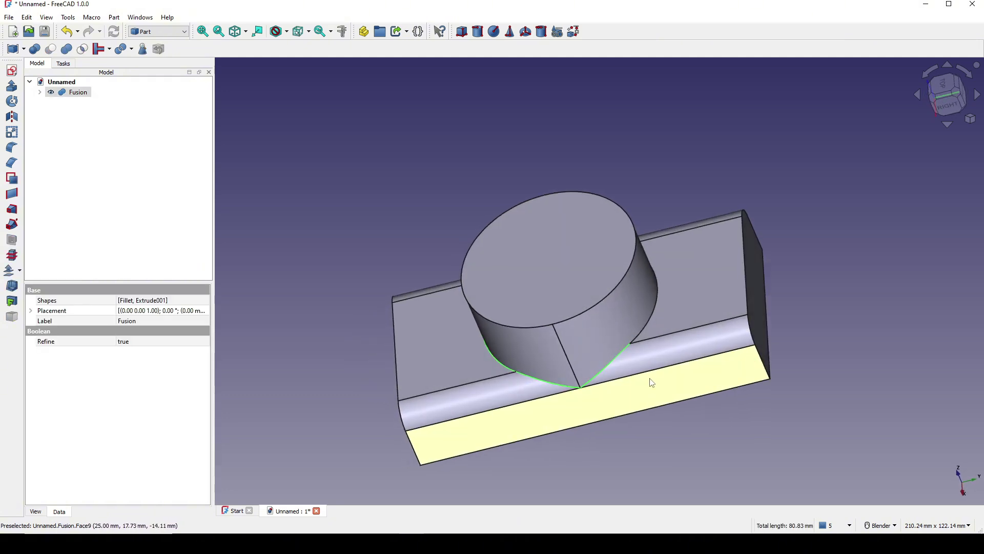
pyautogui.keyDown('ctrl'); pyautogui.click(647, 331); pyautogui.keyUp('ctrl')
pyautogui.moveTo(567, 360); pyautogui.dragTo(736, 431, button='middle')
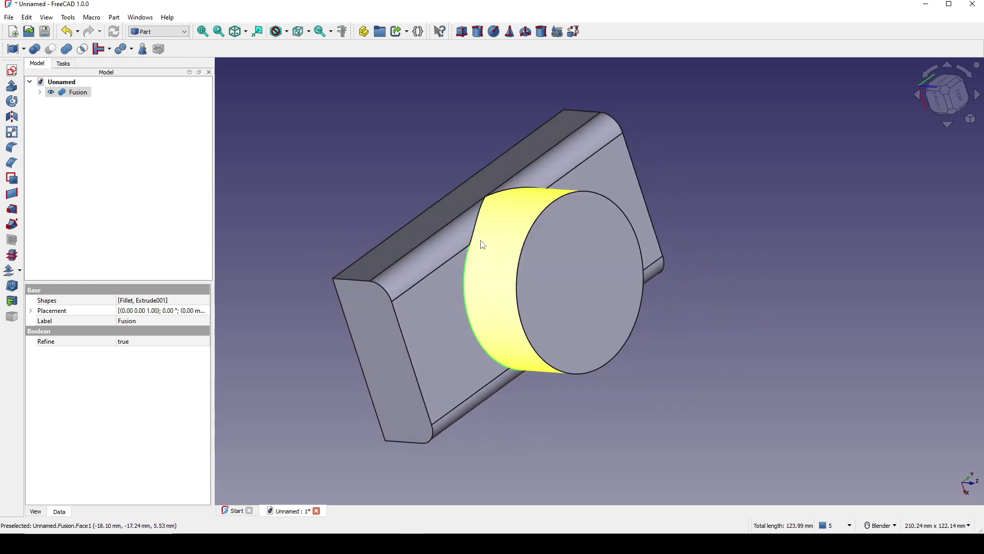
pyautogui.keyDown('ctrl'); pyautogui.click(476, 229); pyautogui.keyUp('ctrl')
pyautogui.moveTo(558, 198); pyautogui.dragTo(519, 306, button='middle')
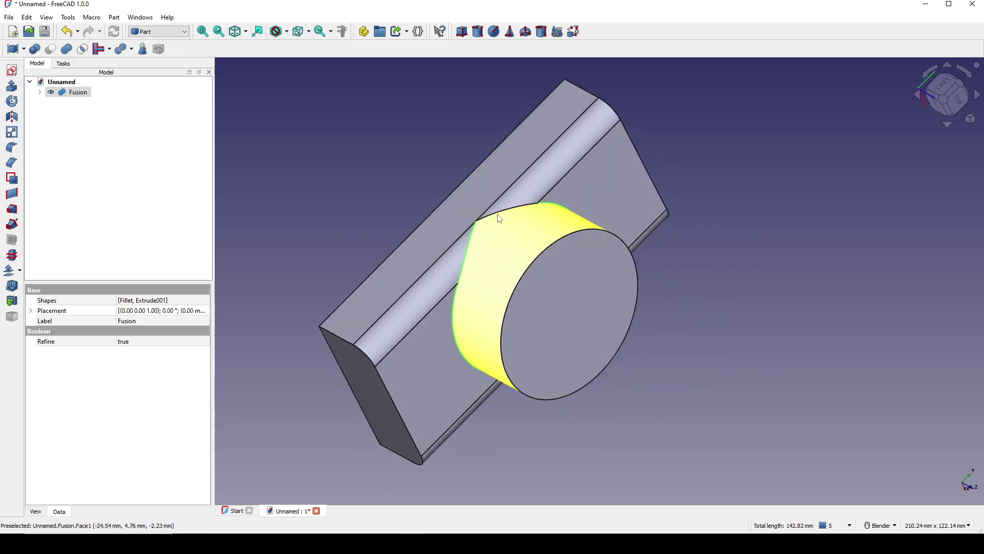
pyautogui.keyDown('ctrl'); pyautogui.click(503, 213); pyautogui.keyUp('ctrl')
pyautogui.moveTo(503, 213); pyautogui.dragTo(599, 308, button='middle')
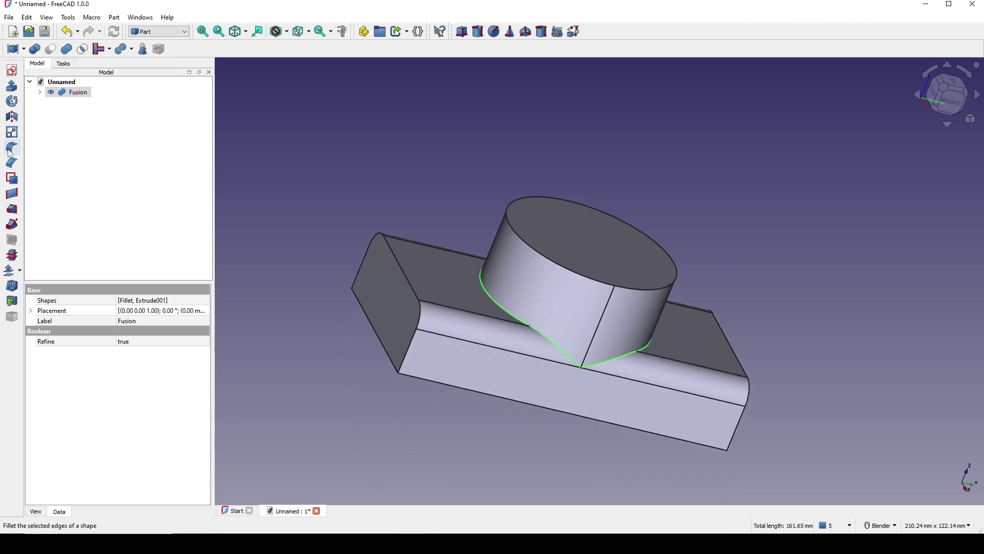
# Step: Fillet the junction edges with a 6 mm radius as Fillet001, then capture the model view
pyautogui.click(11, 150)
pyautogui.moveTo(151, 494); pyautogui.dragTo(66, 493)
pyautogui.write('6')
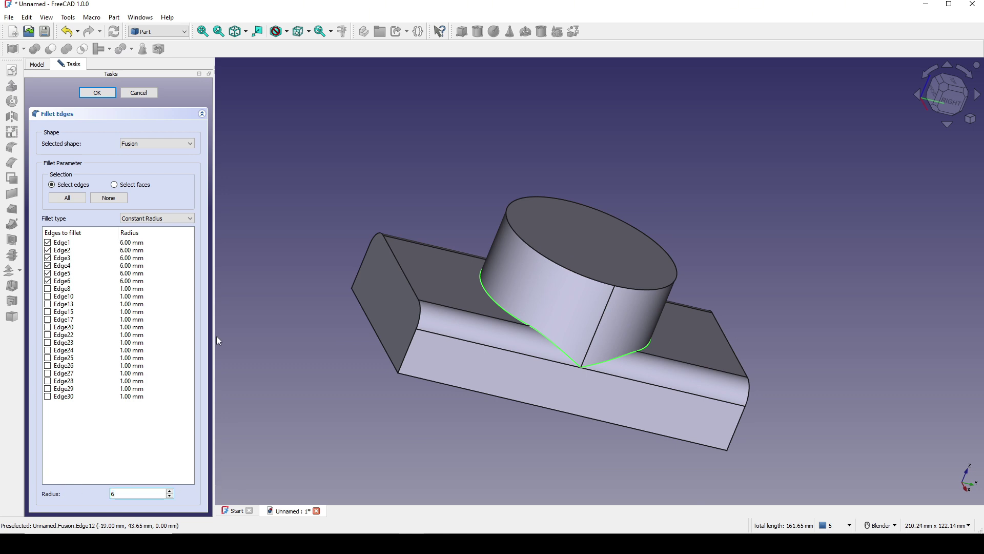
pyautogui.click(105, 94)
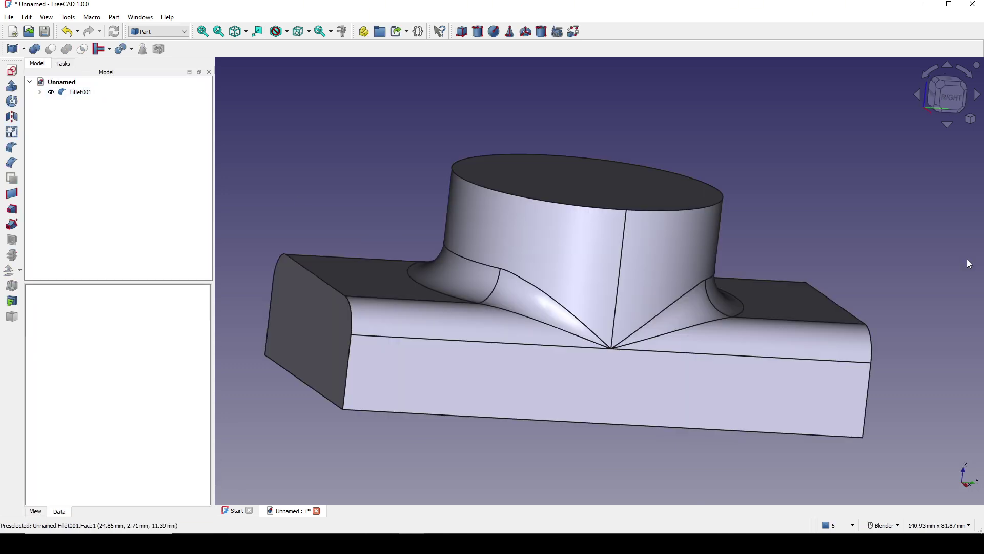
pyautogui.press('Print')
pyautogui.moveTo(277, 125); pyautogui.dragTo(902, 465)
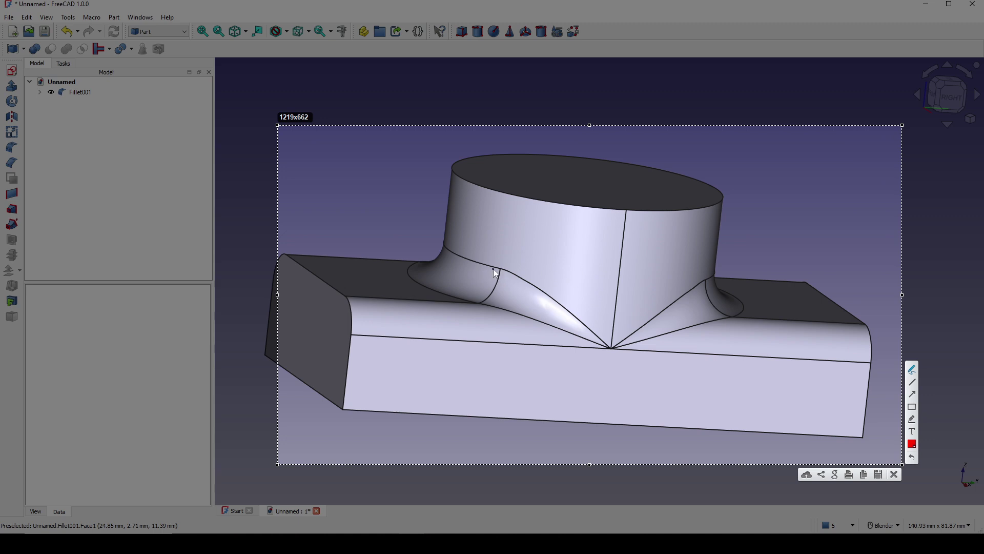
# Step: Draw a red line along the fillet's upper boundary and crosses on the bridging faces
pyautogui.moveTo(501, 268); pyautogui.dragTo(538, 274)
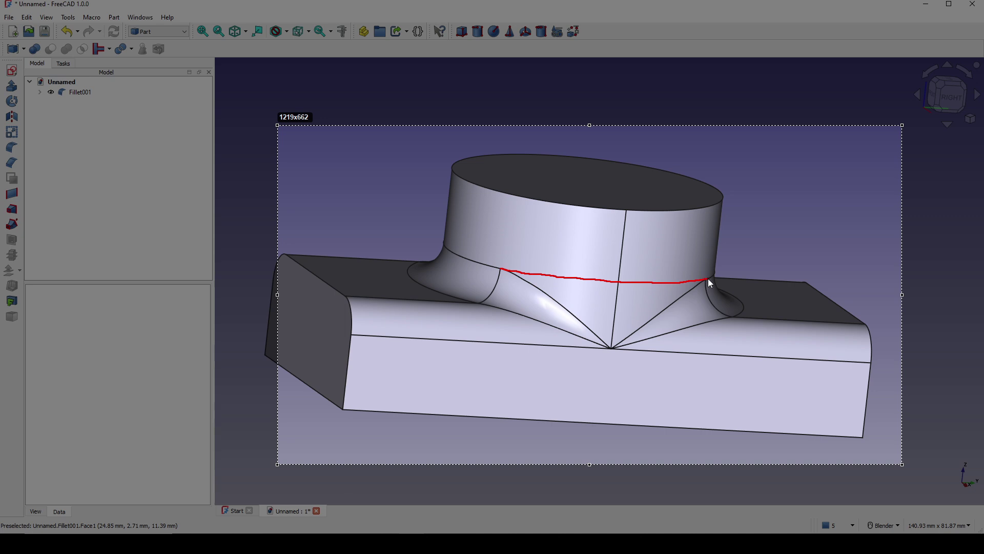
pyautogui.moveTo(708, 278); pyautogui.dragTo(709, 278)
pyautogui.moveTo(512, 286)
pyautogui.mouseDown()
pyautogui.moveTo(545, 314)
pyautogui.moveTo(548, 305)
pyautogui.moveTo(515, 302)
pyautogui.mouseUp()
pyautogui.moveTo(666, 319)
pyautogui.mouseDown()
pyautogui.moveTo(694, 316)
pyautogui.moveTo(664, 327)
pyautogui.mouseUp()
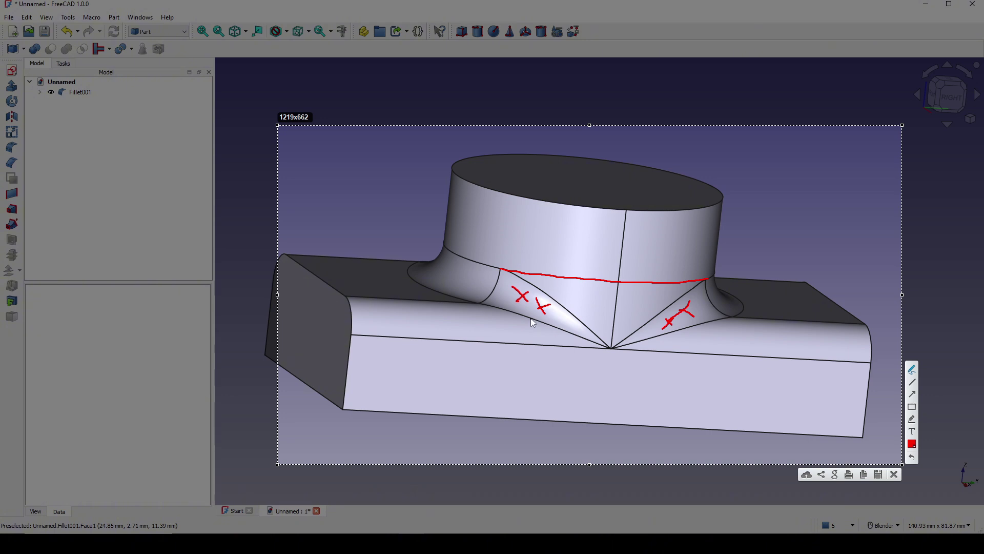
pyautogui.moveTo(570, 290)
pyautogui.mouseDown()
pyautogui.moveTo(587, 301)
pyautogui.moveTo(572, 302)
pyautogui.mouseUp()
pyautogui.moveTo(634, 293)
pyautogui.mouseDown()
pyautogui.moveTo(649, 306)
pyautogui.moveTo(636, 307)
pyautogui.moveTo(658, 303)
pyautogui.mouseUp()
pyautogui.moveTo(592, 308)
pyautogui.mouseDown()
pyautogui.moveTo(605, 318)
pyautogui.moveTo(592, 319)
pyautogui.mouseUp()
# Step: Add vertical lines at both fillet ends and crosses on the lower left and right faces
pyautogui.moveTo(482, 304); pyautogui.dragTo(486, 343)
pyautogui.moveTo(728, 315); pyautogui.dragTo(736, 353)
pyautogui.moveTo(502, 321)
pyautogui.mouseDown()
pyautogui.moveTo(514, 341)
pyautogui.moveTo(502, 338)
pyautogui.mouseUp()
pyautogui.moveTo(534, 326)
pyautogui.mouseDown()
pyautogui.moveTo(546, 337)
pyautogui.moveTo(559, 331)
pyautogui.mouseUp()
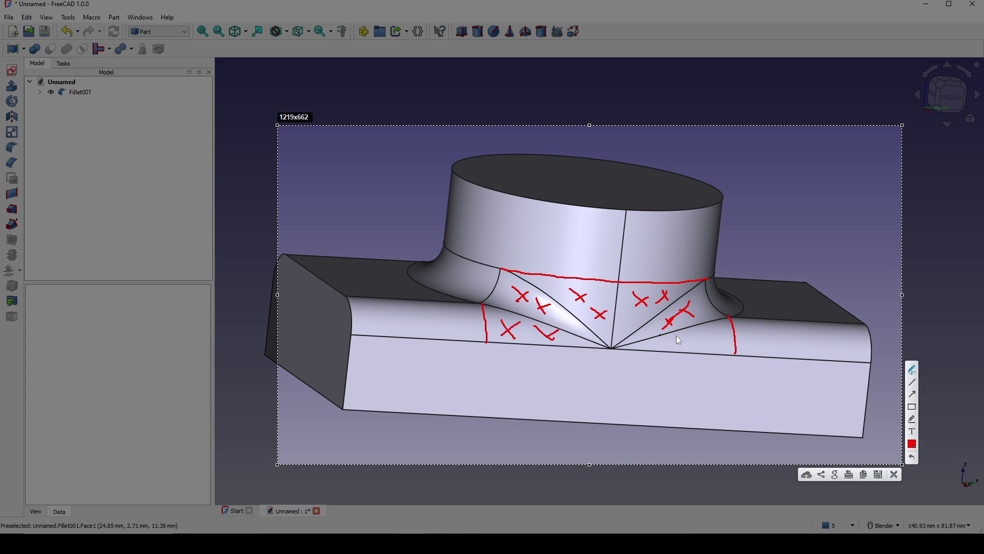
pyautogui.moveTo(661, 339)
pyautogui.mouseDown()
pyautogui.moveTo(677, 348)
pyautogui.moveTo(662, 348)
pyautogui.mouseUp()
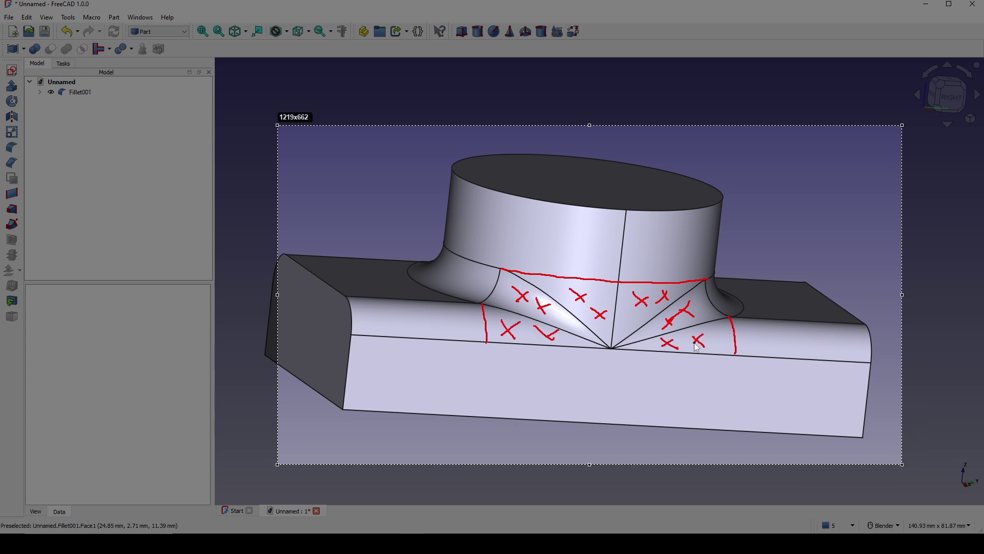
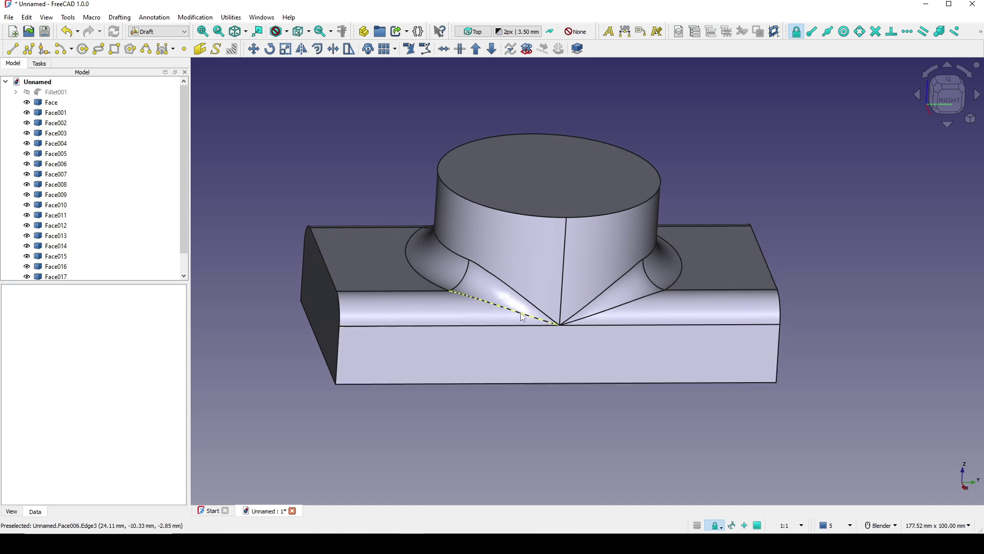
# Step: Select the four triangular fillet faces around the cylinder–box junction, including the far-side one
pyautogui.click(518, 300)
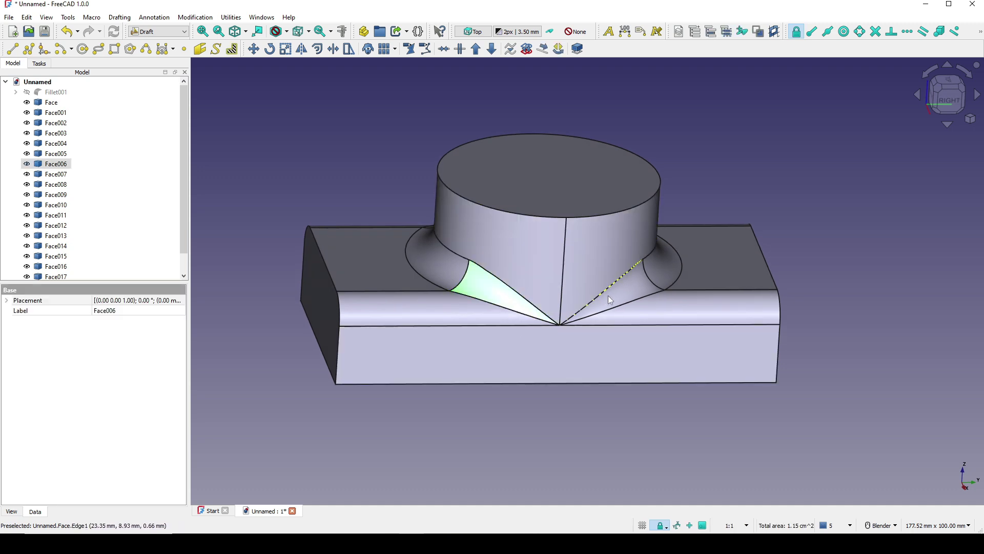
pyautogui.keyDown('ctrl'); pyautogui.click(622, 291); pyautogui.keyUp('ctrl')
pyautogui.scroll(-3, 607, 303)
pyautogui.moveTo(511, 317); pyautogui.dragTo(439, 328, button='middle')
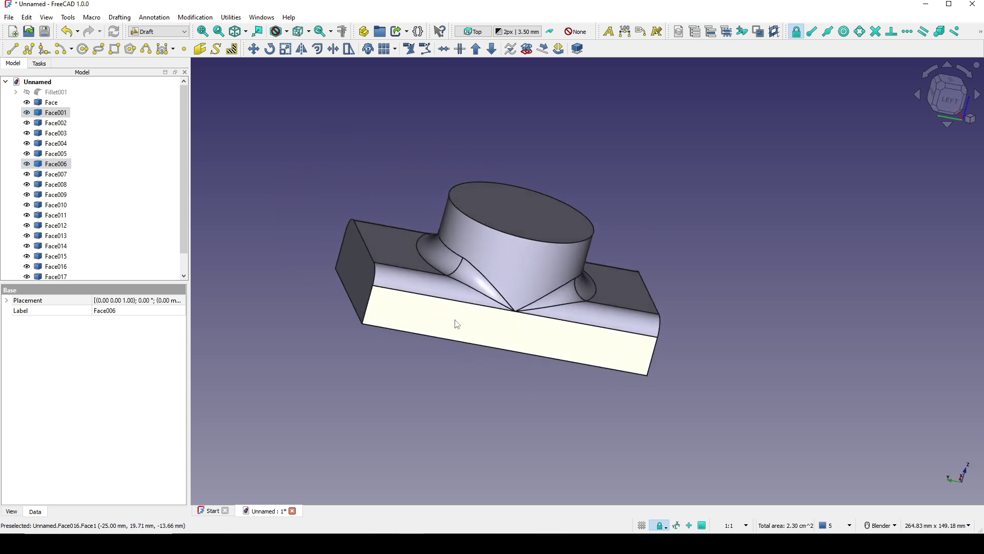
pyautogui.scroll(5, 482, 287)
pyautogui.keyDown('ctrl'); pyautogui.click(482, 288); pyautogui.keyUp('ctrl')
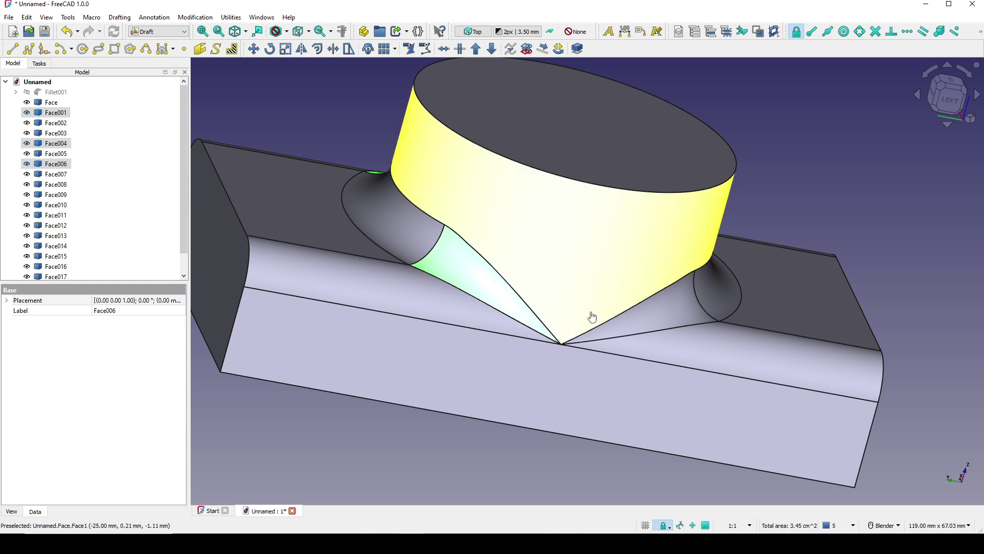
pyautogui.scroll(-4, 649, 327)
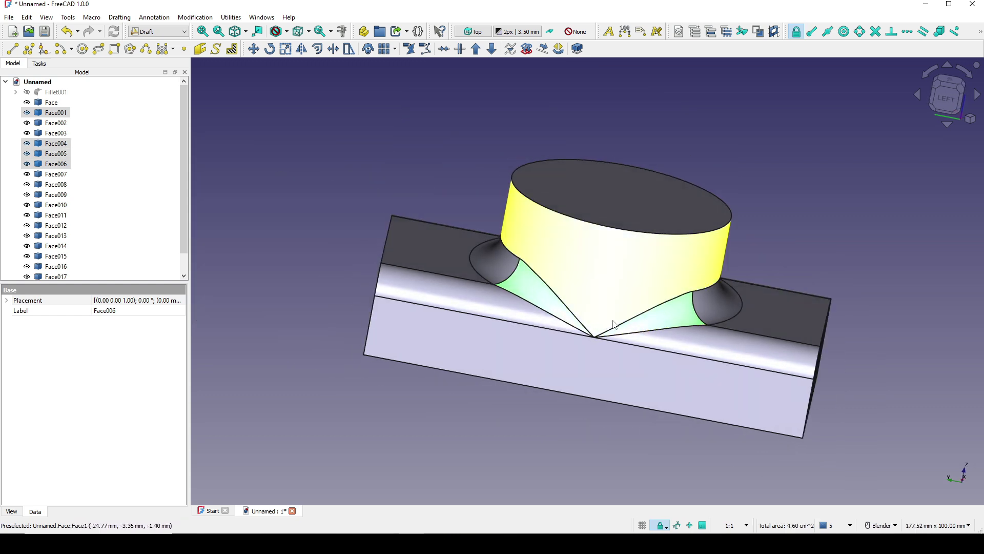
# Step: Delete Face001, Face004, Face005 and Face006 and orbit back to the front
pyautogui.press('Delete')
pyautogui.scroll(-2, 744, 387)
pyautogui.moveTo(744, 386); pyautogui.dragTo(617, 382, button='middle')
pyautogui.scroll(1, 696, 382)
pyautogui.scroll(1, 626, 384)
pyautogui.scroll(1, 520, 345)
# Step: Select front strip faces Face012 and Face008 together with the cylinder wall
pyautogui.click(501, 346)
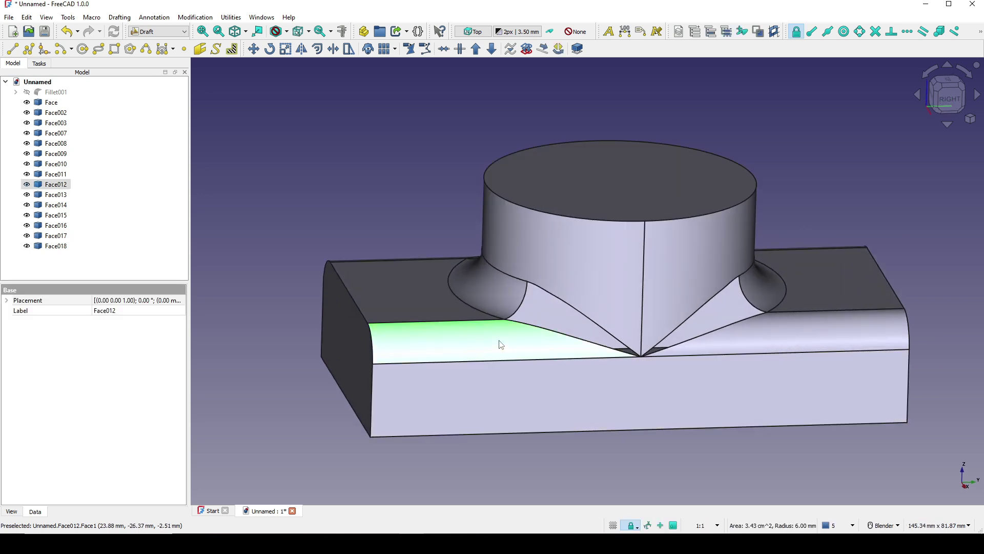
pyautogui.moveTo(576, 340); pyautogui.dragTo(549, 347, button='middle')
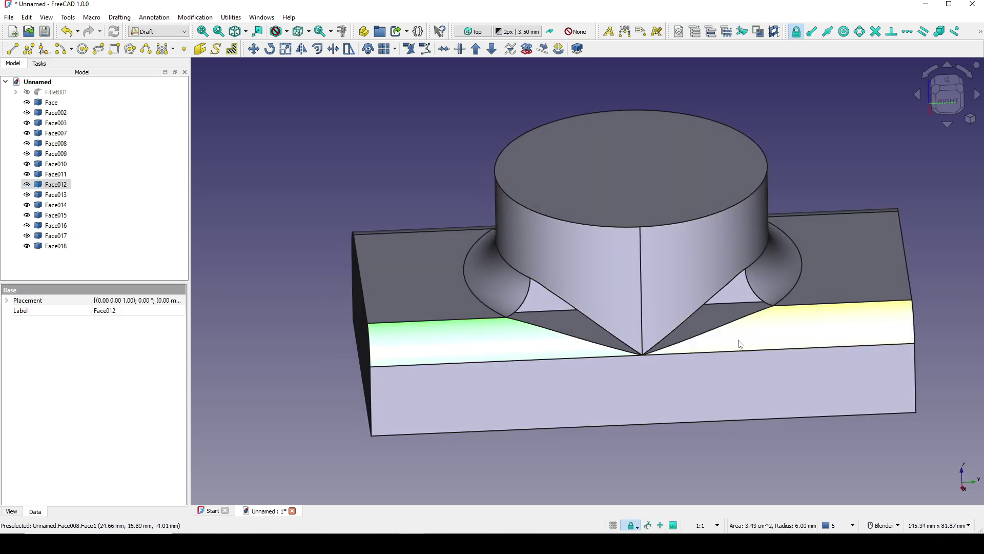
pyautogui.keyDown('ctrl'); pyautogui.click(762, 342); pyautogui.keyUp('ctrl')
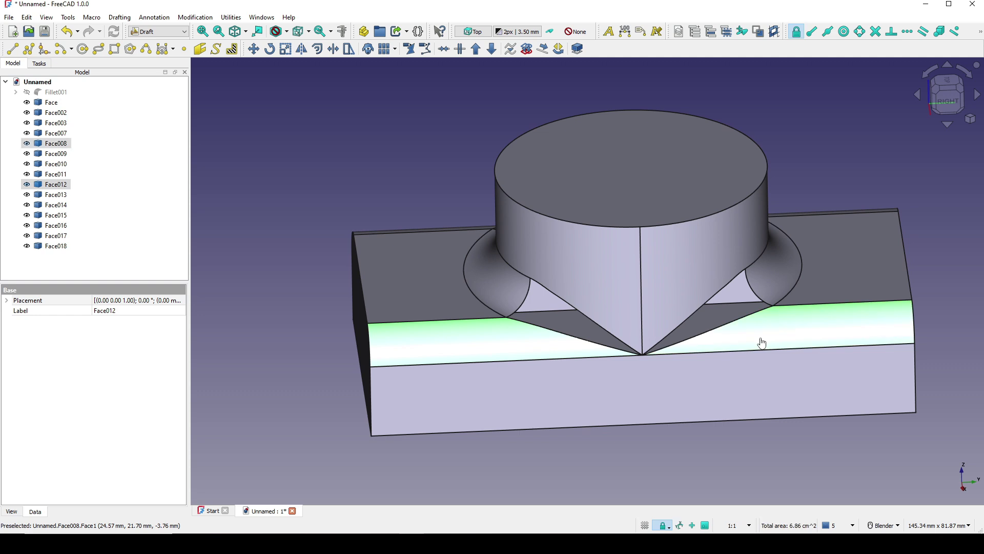
pyautogui.keyDown('ctrl'); pyautogui.click(602, 278); pyautogui.keyUp('ctrl')
pyautogui.moveTo(603, 277); pyautogui.dragTo(576, 261, button='middle')
# Step: Add back strip faces Face011 and Face010 to the selection, then reorient the view
pyautogui.keyDown('ctrl'); pyautogui.click(569, 261); pyautogui.keyUp('ctrl')
pyautogui.scroll(-2, 551, 269)
pyautogui.keyDown('shift'); pyautogui.moveTo(459, 287); pyautogui.dragTo(507, 356, button='middle'); pyautogui.keyUp('shift')
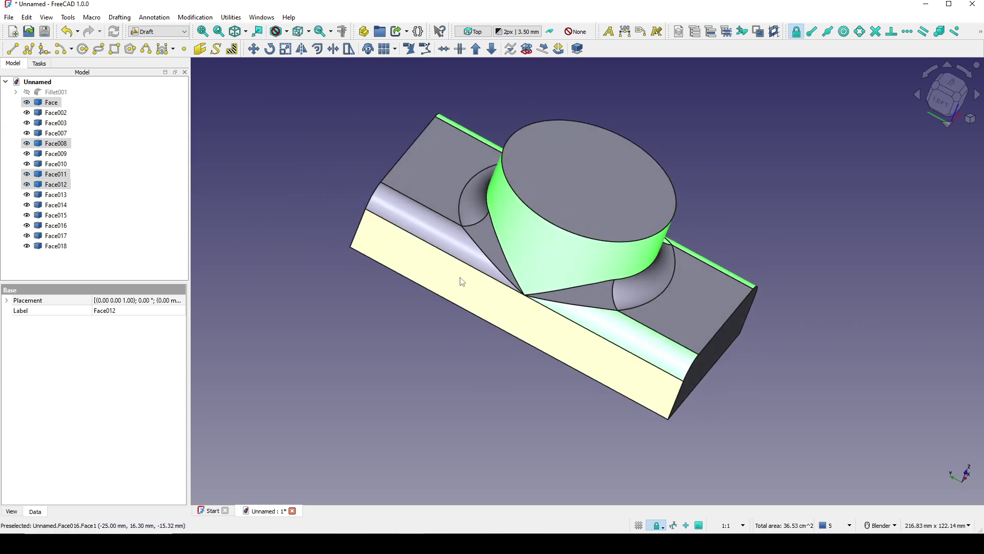
pyautogui.keyDown('ctrl'); pyautogui.click(464, 249); pyautogui.keyUp('ctrl')
pyautogui.moveTo(661, 422); pyautogui.dragTo(541, 405, button='middle')
pyautogui.scroll(-2, 541, 405)
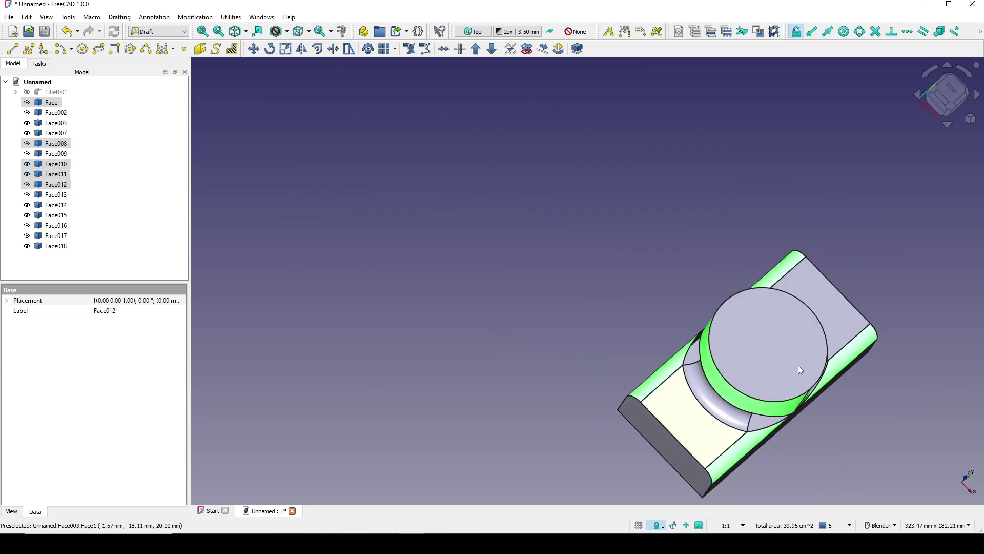
pyautogui.keyDown('shift'); pyautogui.moveTo(808, 404); pyautogui.dragTo(600, 375, button='middle'); pyautogui.keyUp('shift')
pyautogui.moveTo(601, 375); pyautogui.dragTo(540, 304, button='middle')
pyautogui.scroll(1, 544, 305)
pyautogui.moveTo(589, 328); pyautogui.dragTo(604, 303, button='middle')
pyautogui.keyDown('shift'); pyautogui.moveTo(569, 346); pyautogui.dragTo(535, 309, button='middle'); pyautogui.keyUp('shift')
pyautogui.moveTo(535, 309); pyautogui.dragTo(547, 296, button='middle')
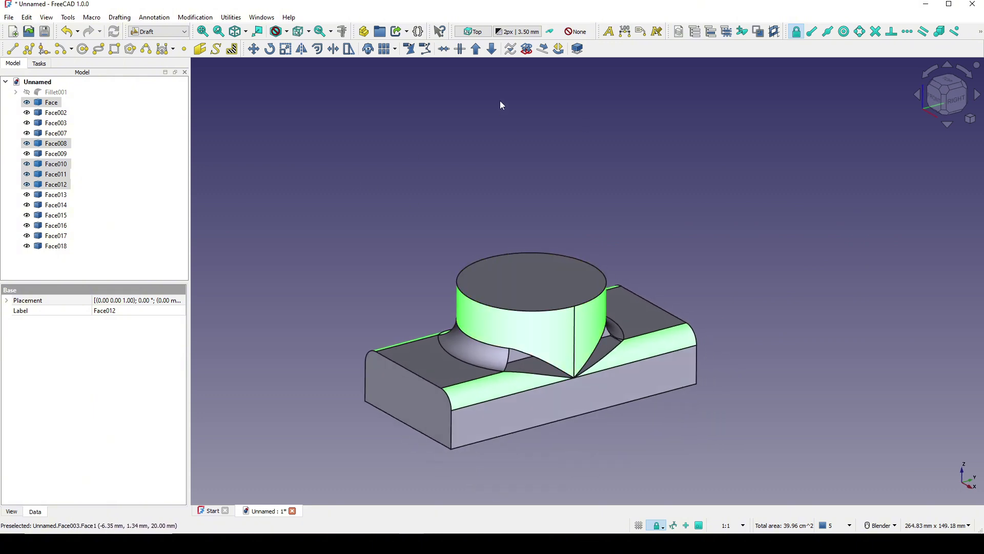
# Step: Upgrade the five faces into a Compound and hide loose faces Face002 through Face018
pyautogui.click(474, 52)
pyautogui.keyDown('shift'); pyautogui.moveTo(564, 244); pyautogui.dragTo(586, 218, button='middle'); pyautogui.keyUp('shift')
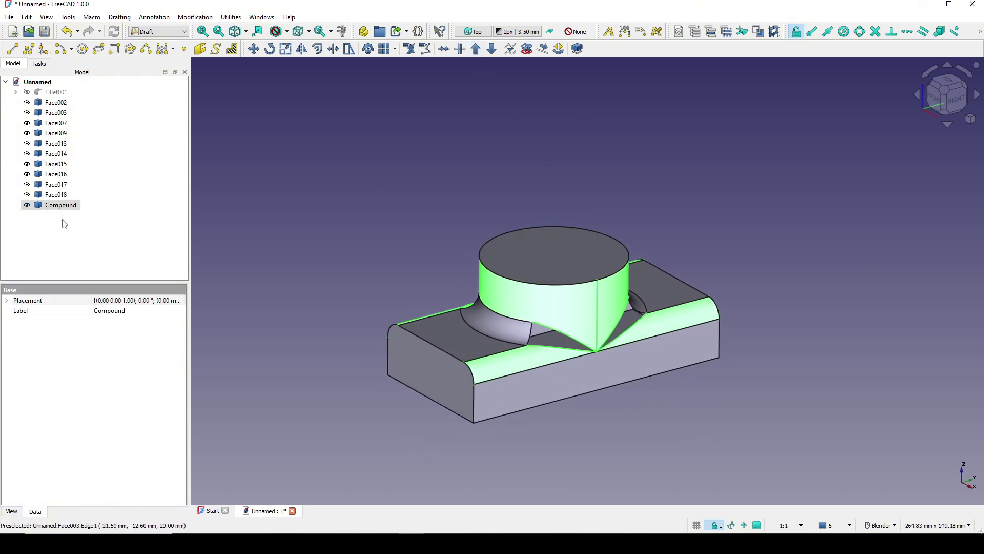
pyautogui.click(55, 195)
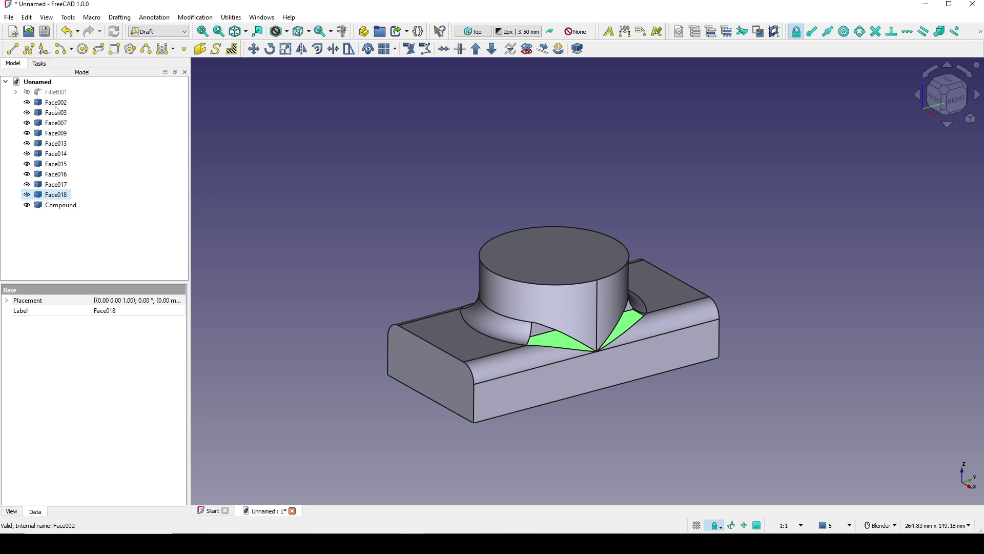
pyautogui.keyDown('shift'); pyautogui.click(55, 103); pyautogui.keyUp('shift')
pyautogui.press('space')
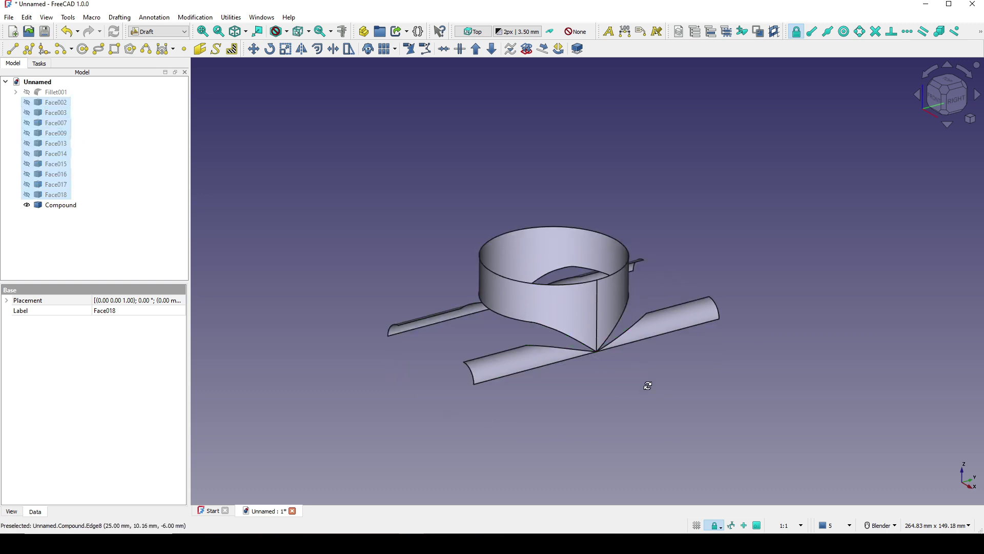
# Step: Clear the selection and snap the view to the right side
pyautogui.moveTo(648, 386); pyautogui.dragTo(630, 308, button='middle')
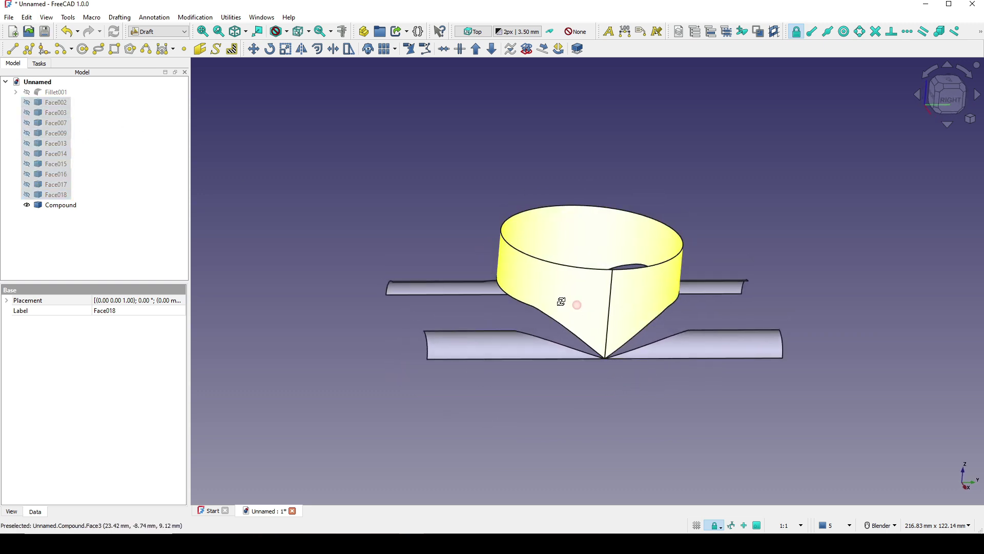
pyautogui.moveTo(561, 301); pyautogui.dragTo(547, 296, button='middle')
pyautogui.click(764, 248)
pyautogui.keyDown('shift'); pyautogui.moveTo(705, 278); pyautogui.dragTo(667, 251, button='middle'); pyautogui.keyUp('shift')
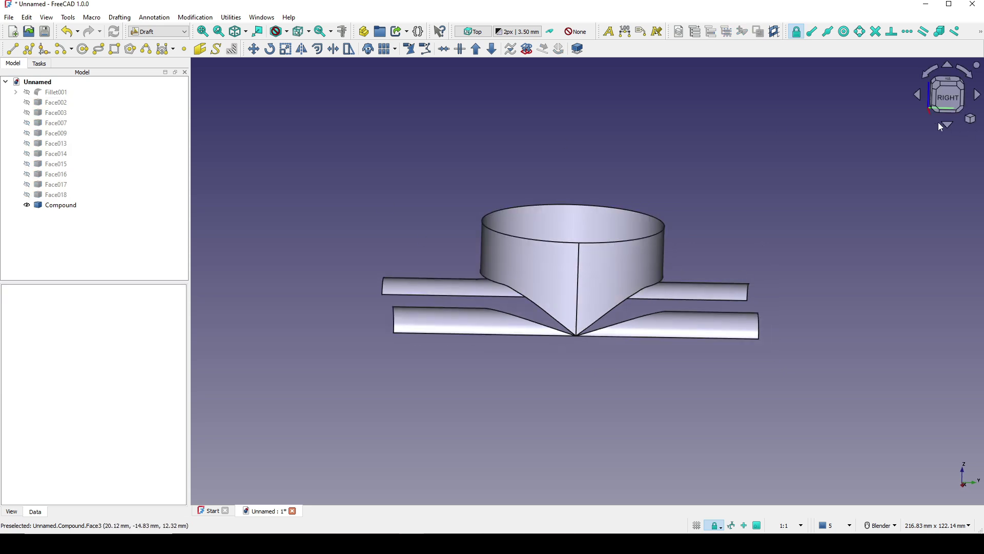
pyautogui.click(954, 106)
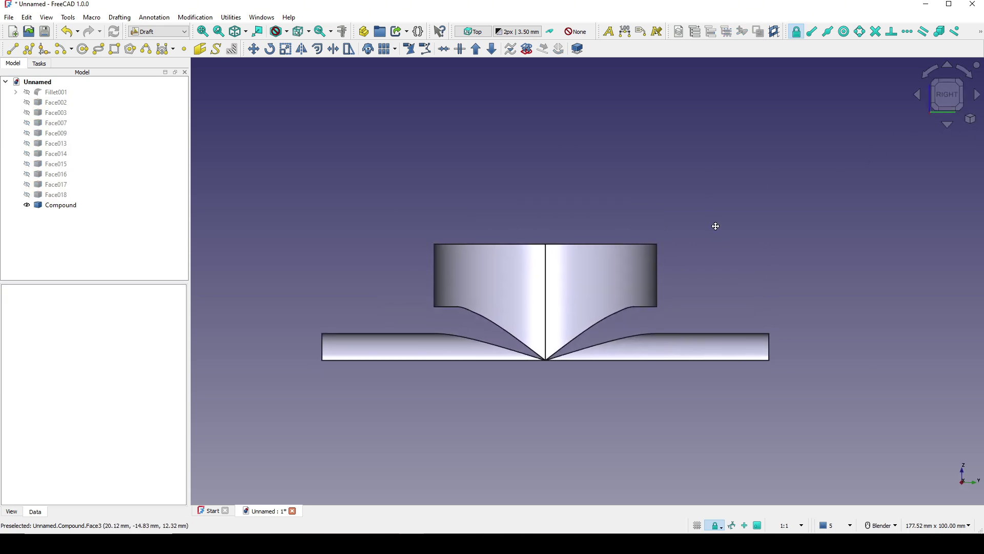
pyautogui.click(157, 33)
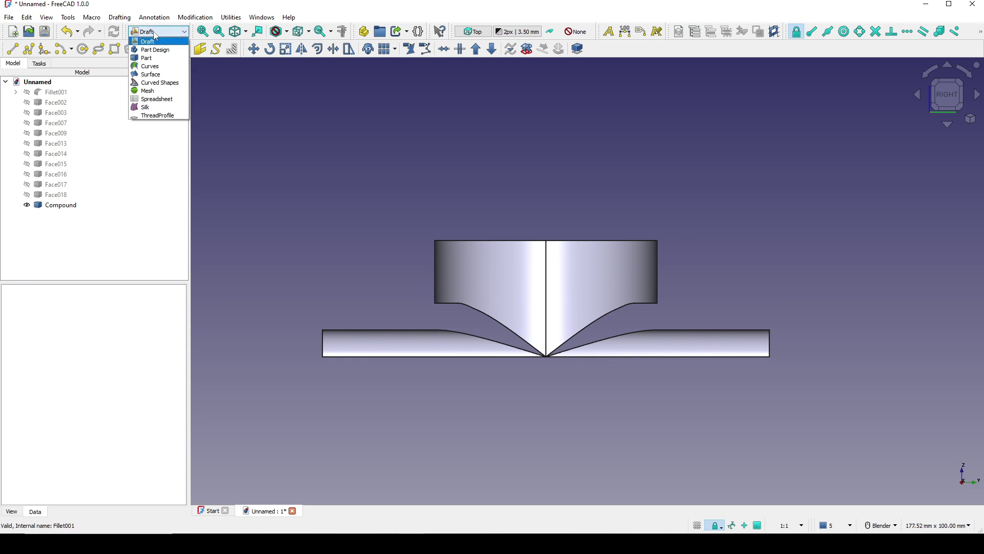
# Step: Switch to the Part workbench and create a new sketch on the YZ plane
pyautogui.click(173, 58)
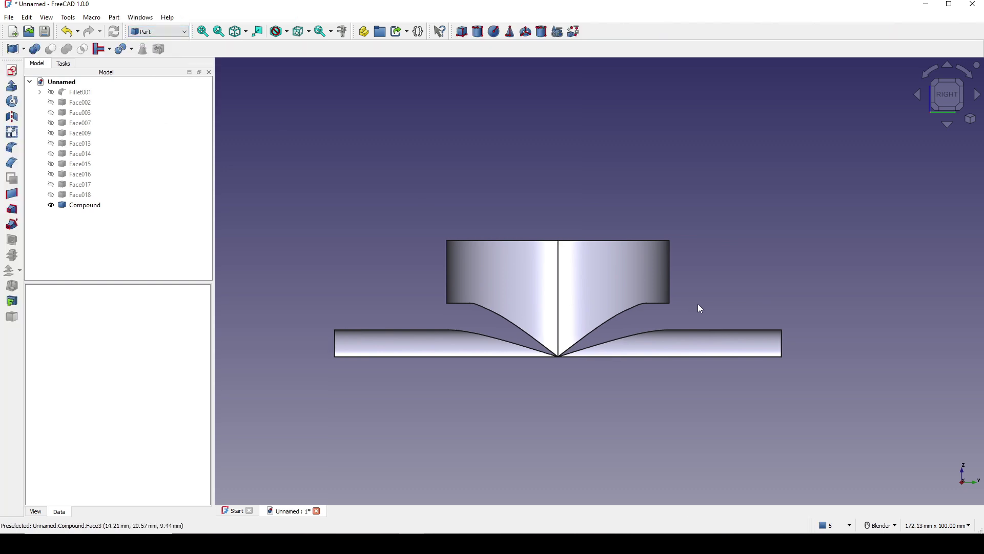
pyautogui.scroll(3, 697, 303)
pyautogui.keyDown('shift'); pyautogui.moveTo(781, 275); pyautogui.dragTo(737, 287, button='middle'); pyautogui.keyUp('shift')
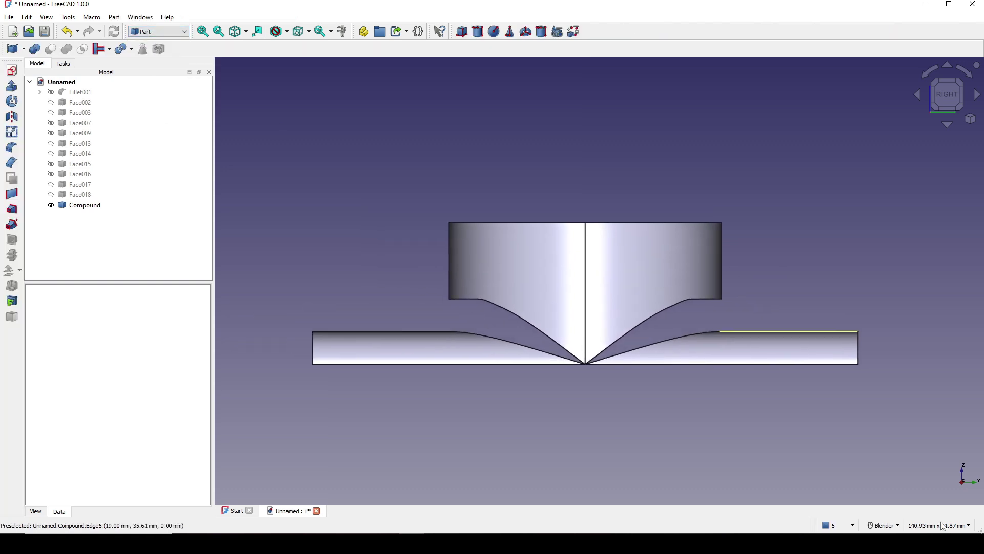
pyautogui.click(13, 72)
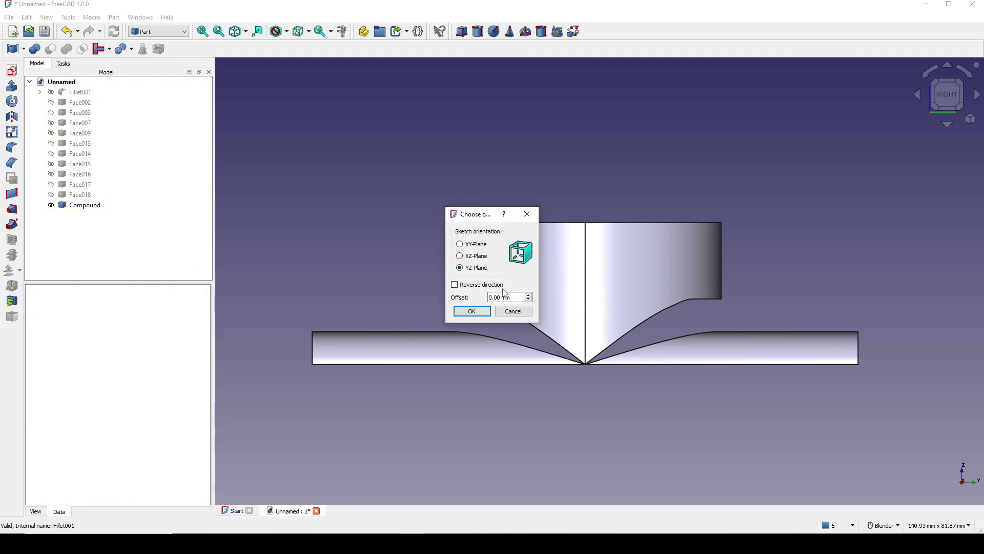
pyautogui.click(472, 311)
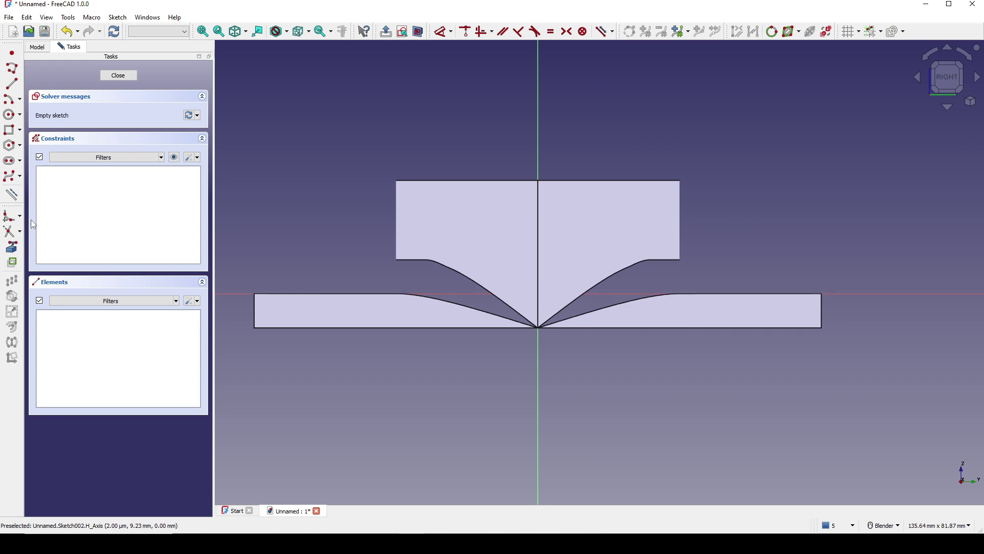
# Step: Bring the four lower and upper Compound edges into the sketch as external geometry
pyautogui.click(399, 294)
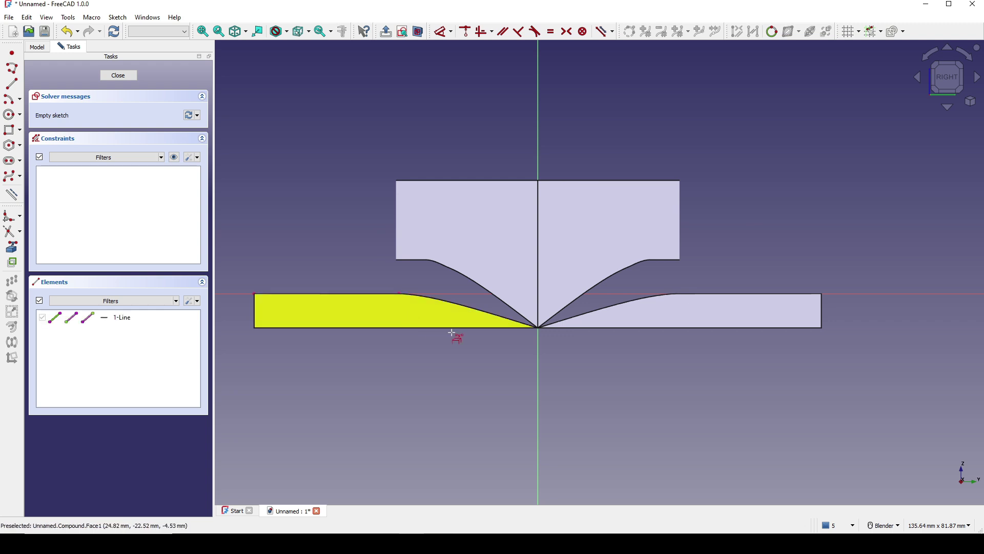
pyautogui.click(693, 293)
pyautogui.scroll(2, 720, 261)
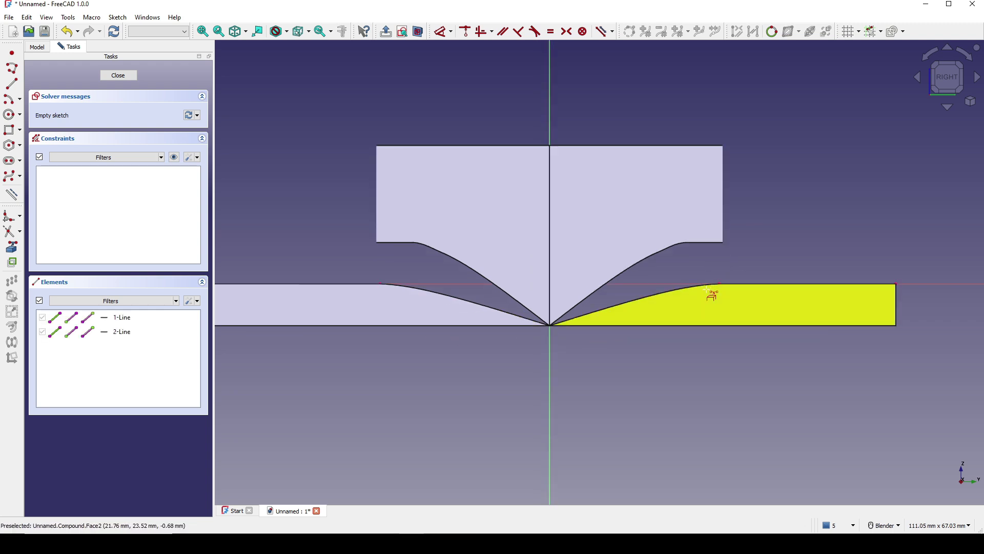
pyautogui.click(391, 243)
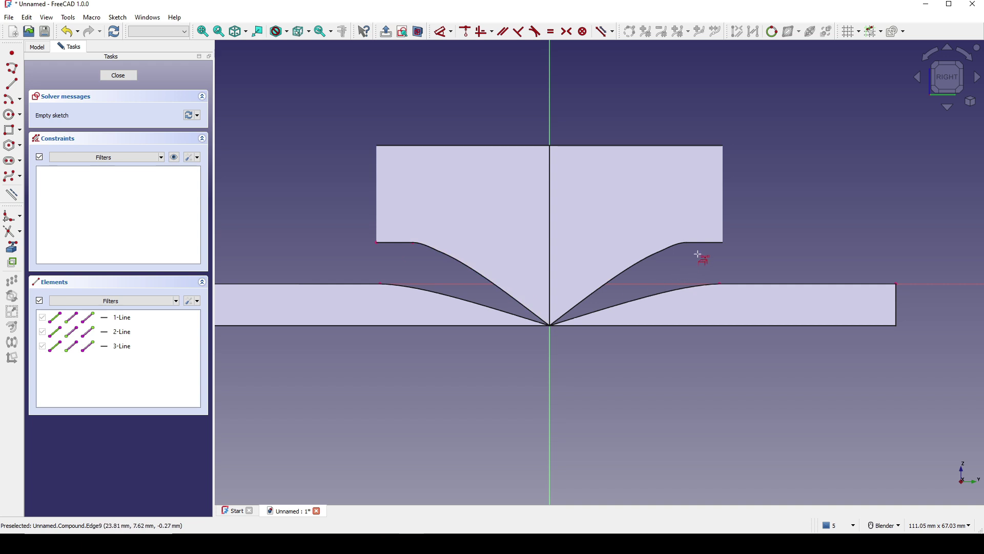
pyautogui.click(710, 243)
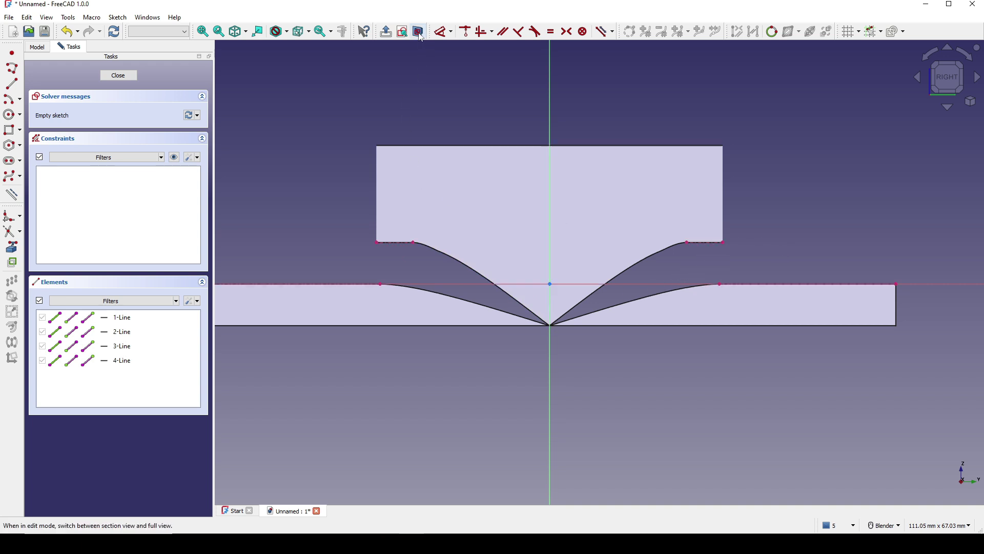
pyautogui.press('Escape')
pyautogui.keyDown('shift'); pyautogui.moveTo(693, 203); pyautogui.dragTo(693, 197, button='middle'); pyautogui.keyUp('shift')
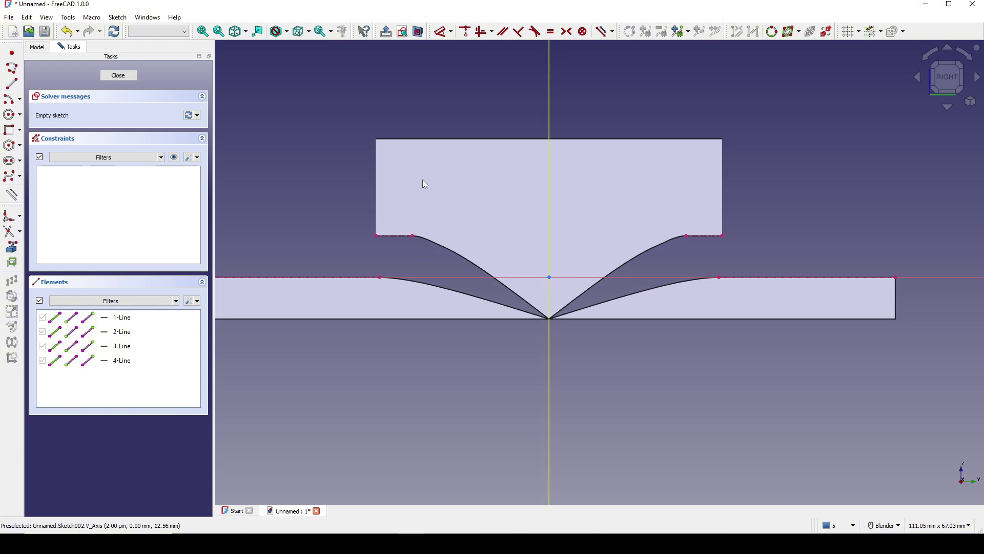
# Step: Draw a rectangle from the left notch to below the fillet curves
pyautogui.click(10, 131)
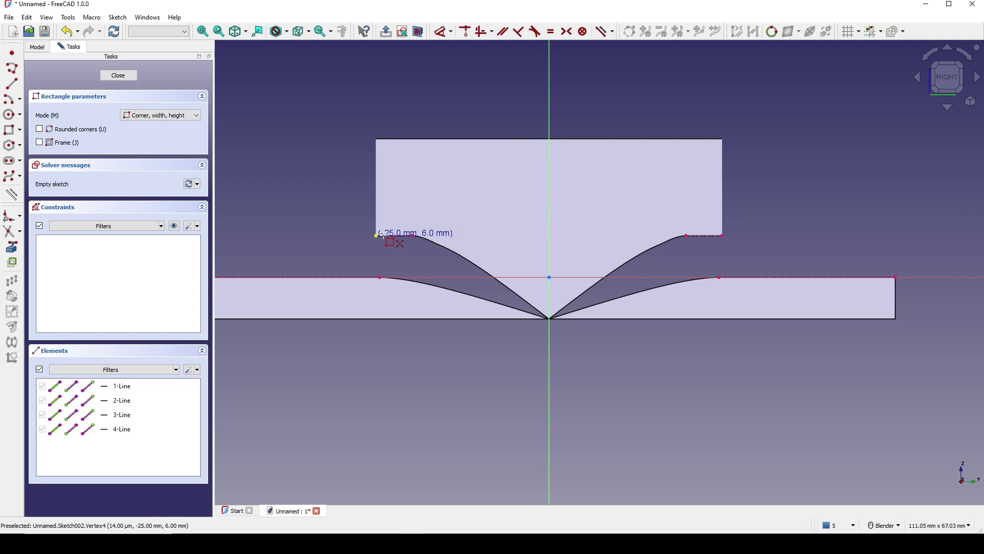
pyautogui.scroll(2, 385, 233)
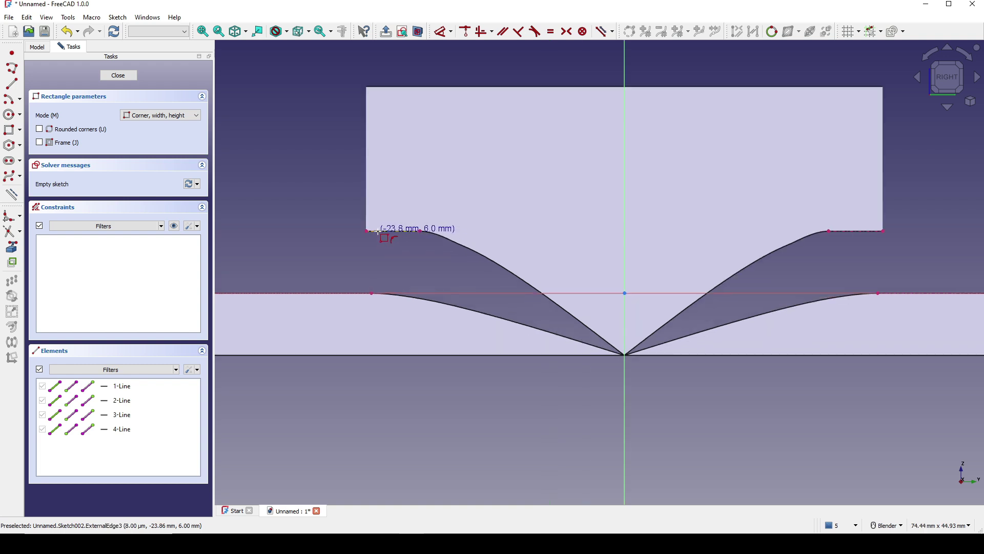
pyautogui.click(379, 232)
pyautogui.scroll(-3, 464, 313)
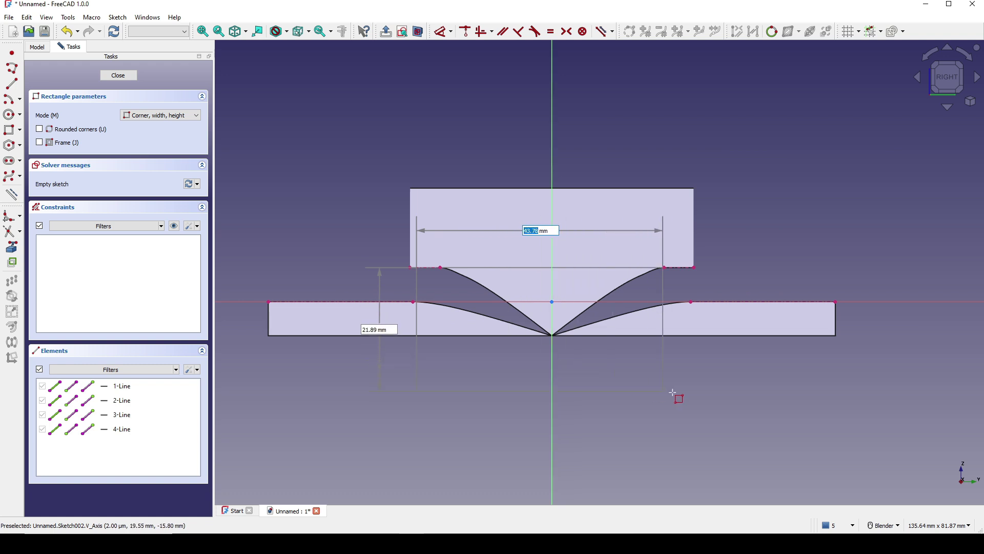
pyautogui.click(683, 404)
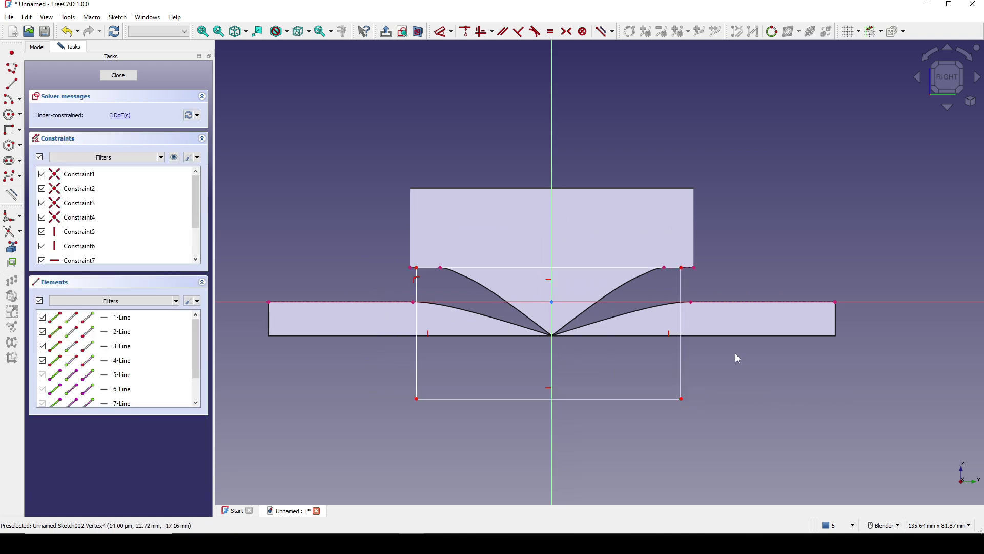
pyautogui.scroll(1, 725, 346)
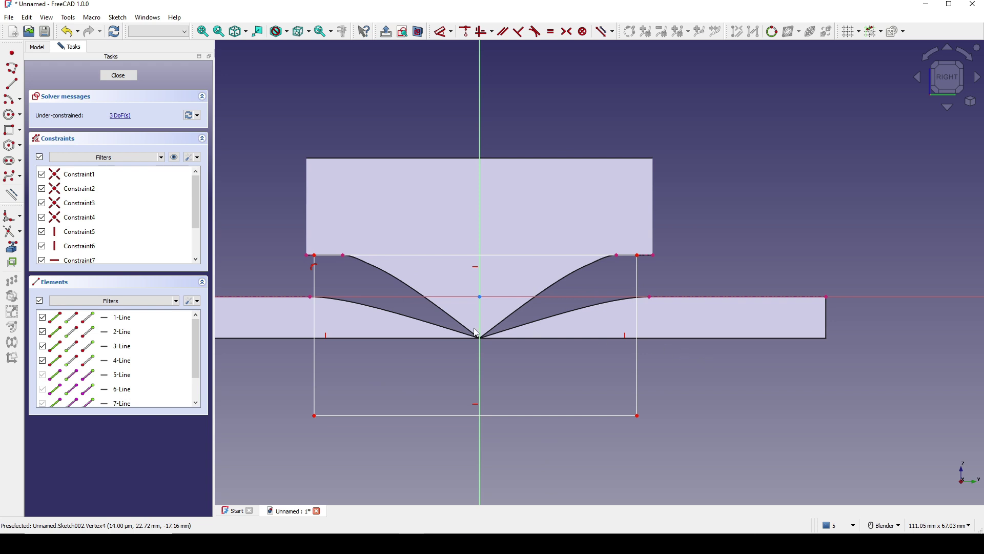
# Step: Constrain the rectangle's sides through both curve end points, raise its bottom edge, and close
pyautogui.click(316, 319)
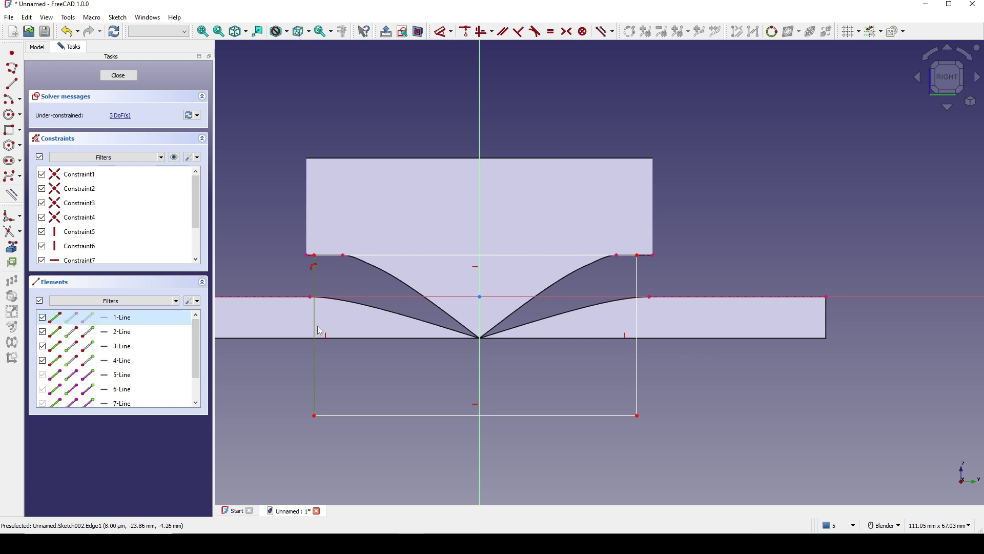
pyautogui.click(310, 298)
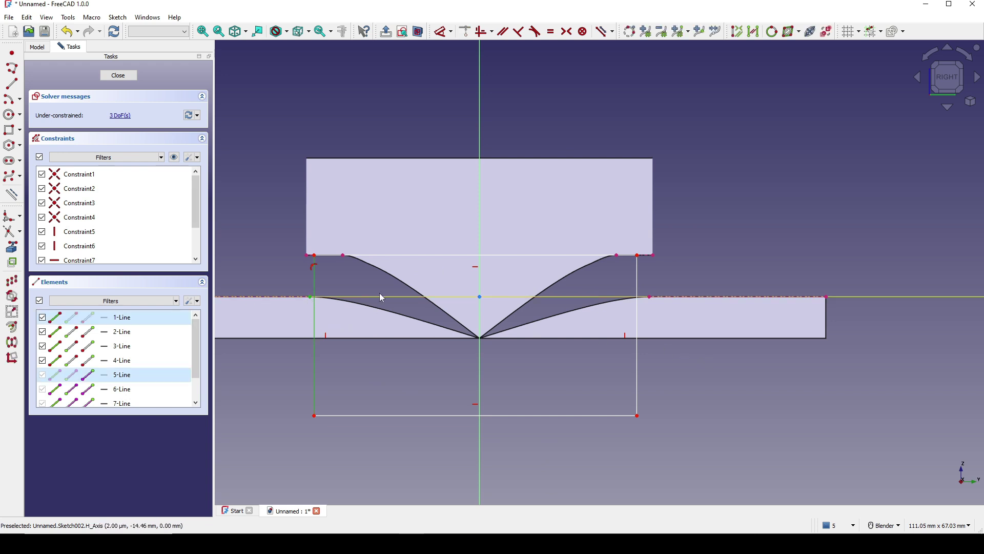
pyautogui.press('o')
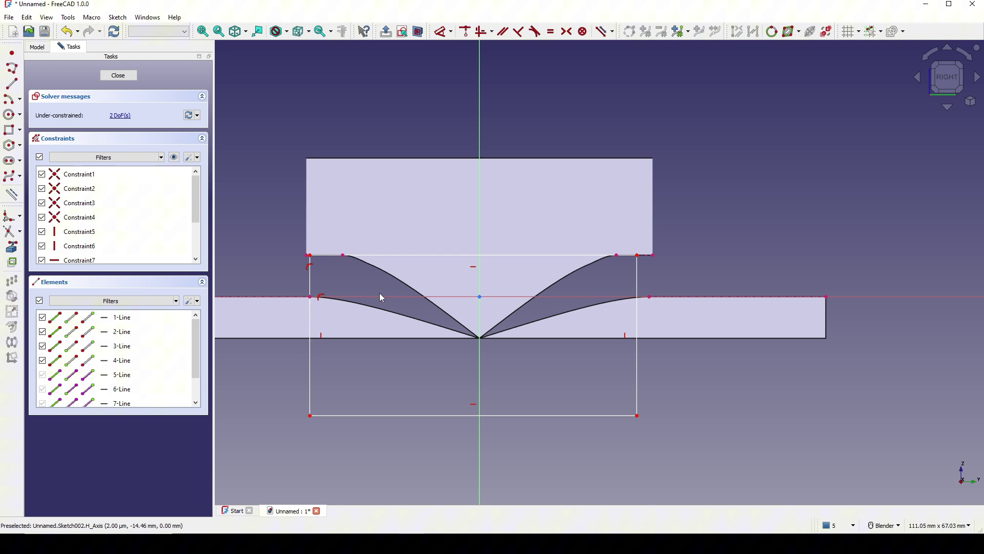
pyautogui.click(635, 317)
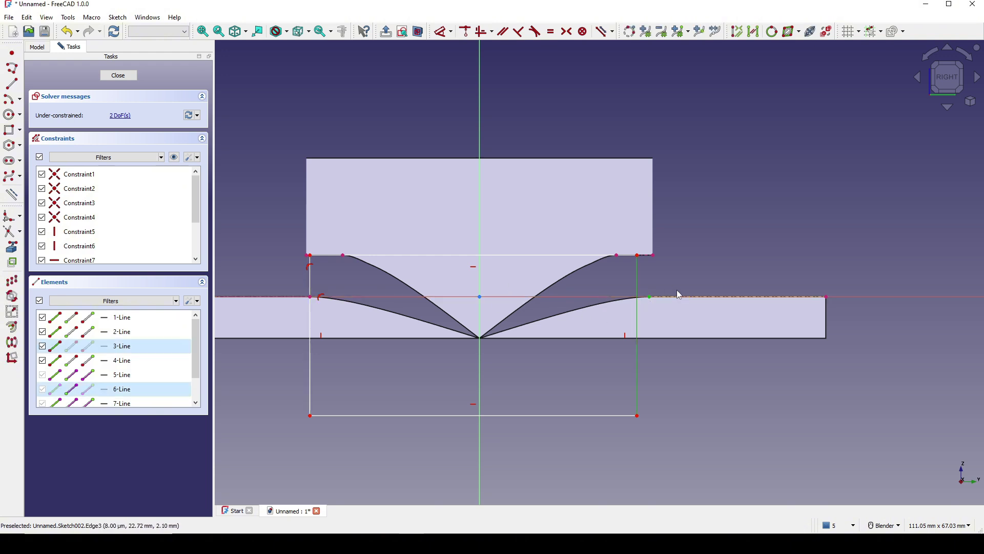
pyautogui.press('o')
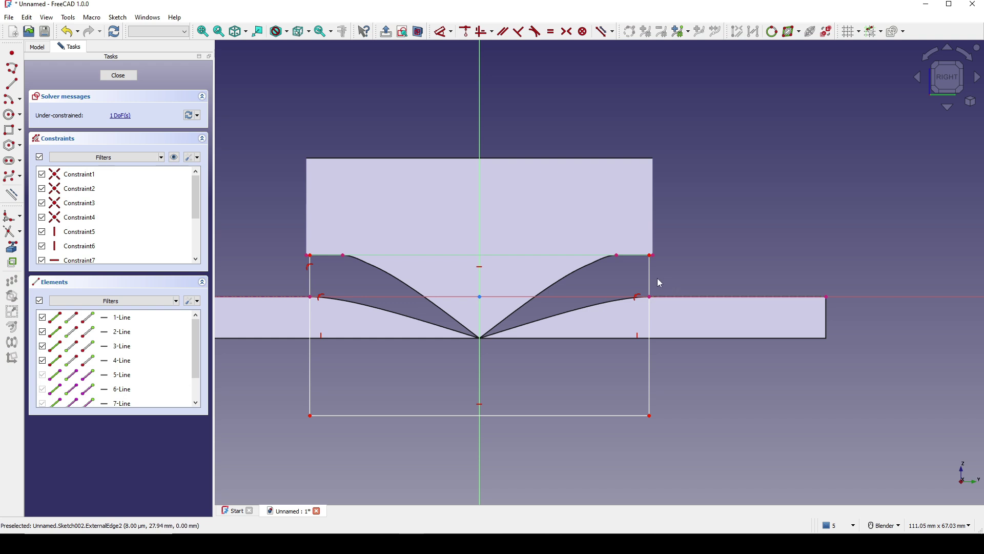
pyautogui.scroll(1, 657, 278)
pyautogui.keyDown('shift'); pyautogui.moveTo(608, 280); pyautogui.dragTo(682, 279, button='middle'); pyautogui.keyUp('shift')
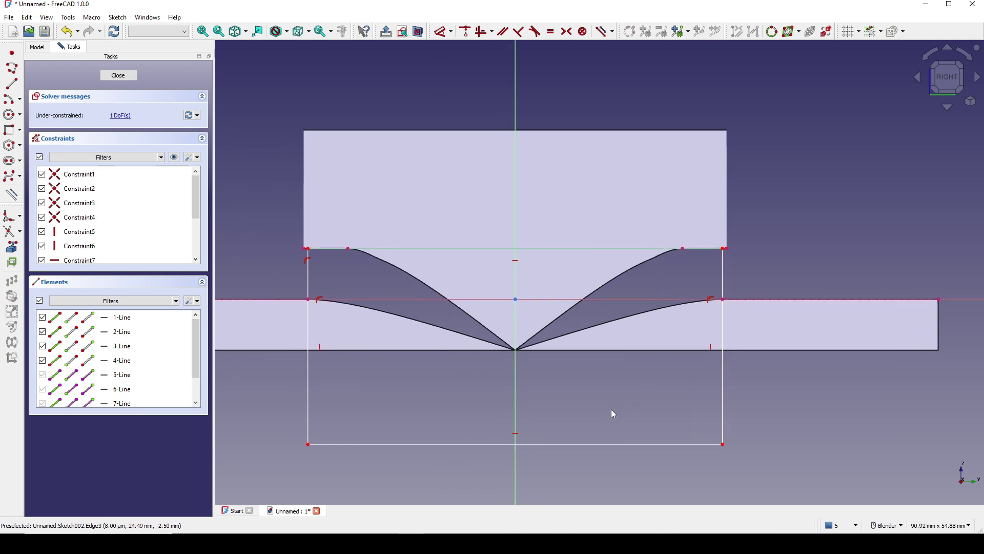
pyautogui.moveTo(583, 444); pyautogui.dragTo(581, 419)
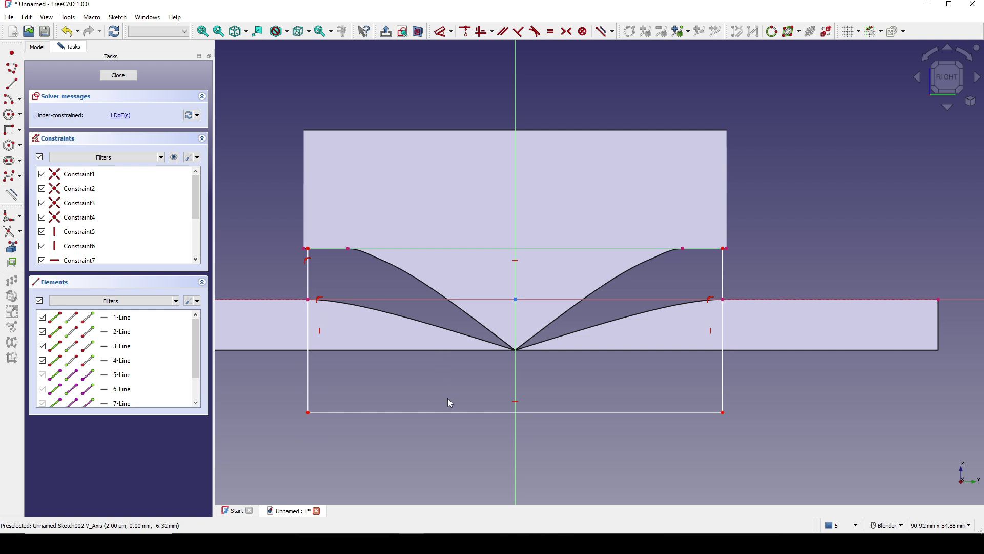
pyautogui.click(123, 76)
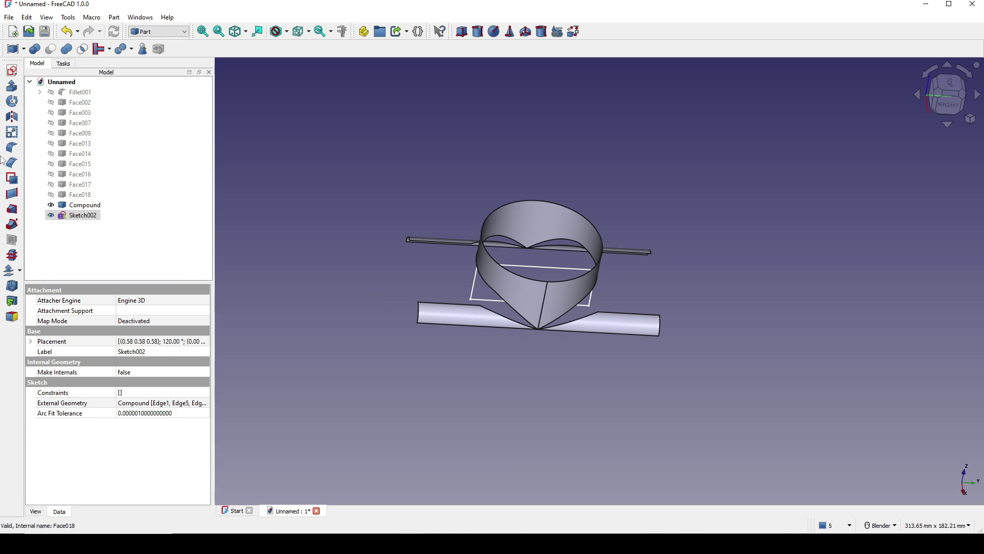
# Step: Extrude Sketch002 symmetrically 100 mm into a box
pyautogui.click(11, 87)
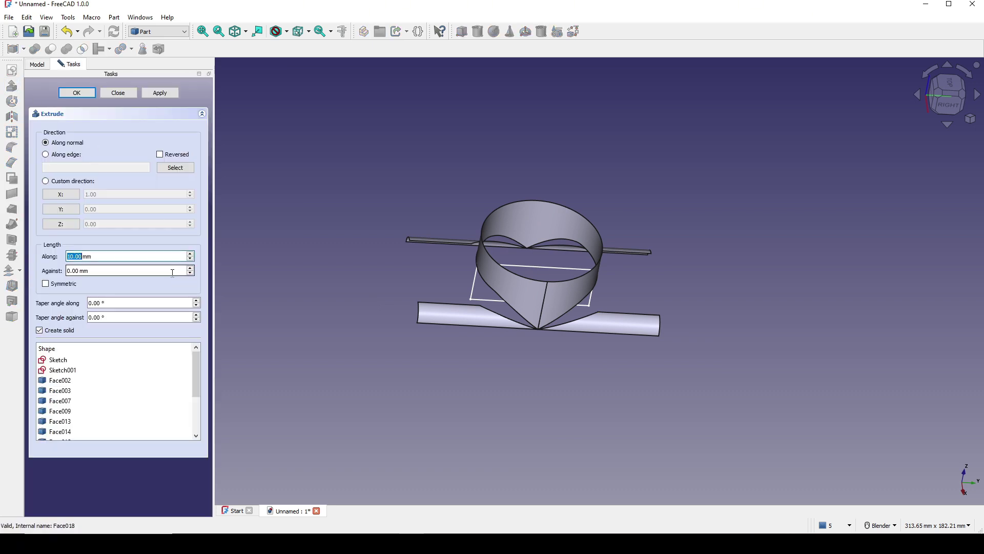
pyautogui.click(65, 286)
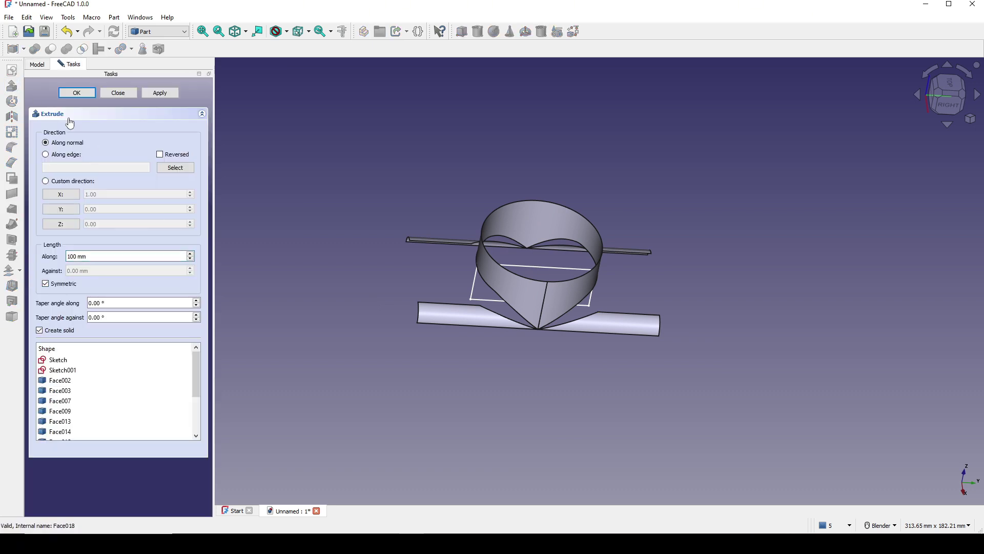
pyautogui.click(77, 93)
pyautogui.moveTo(510, 333); pyautogui.dragTo(581, 349, button='middle')
# Step: Cut the extruded box from the Compound, accepting the non-solid warning
pyautogui.click(466, 335)
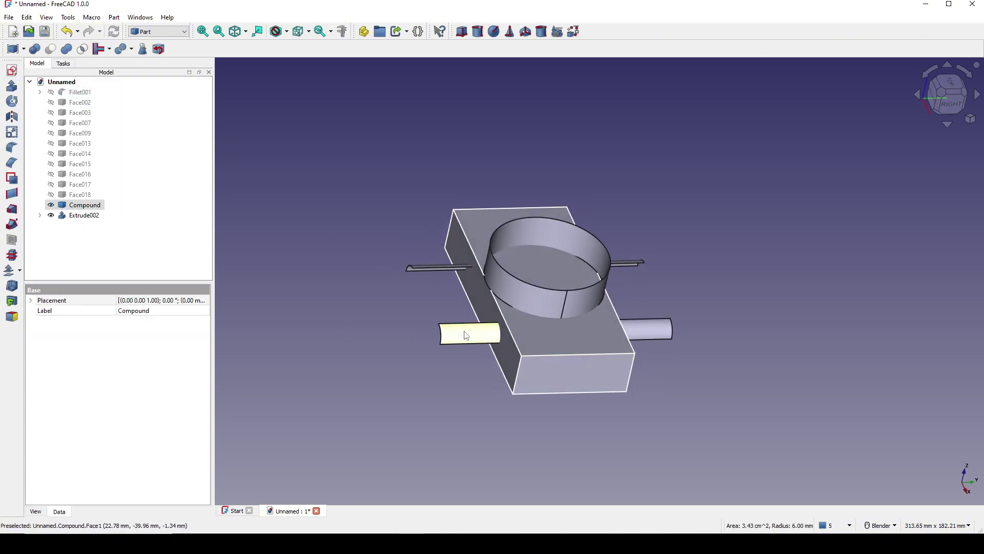
pyautogui.keyDown('ctrl'); pyautogui.click(559, 337); pyautogui.keyUp('ctrl')
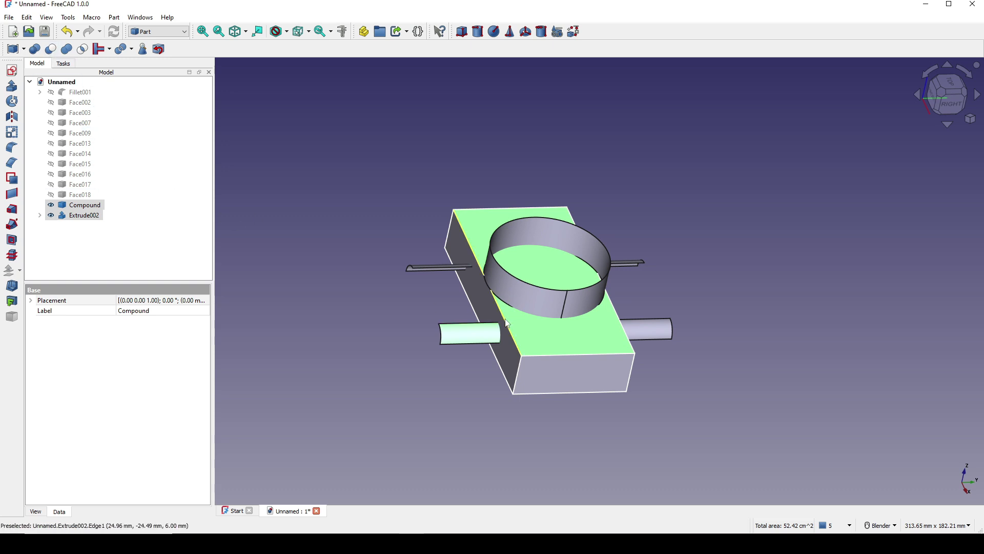
pyautogui.click(51, 49)
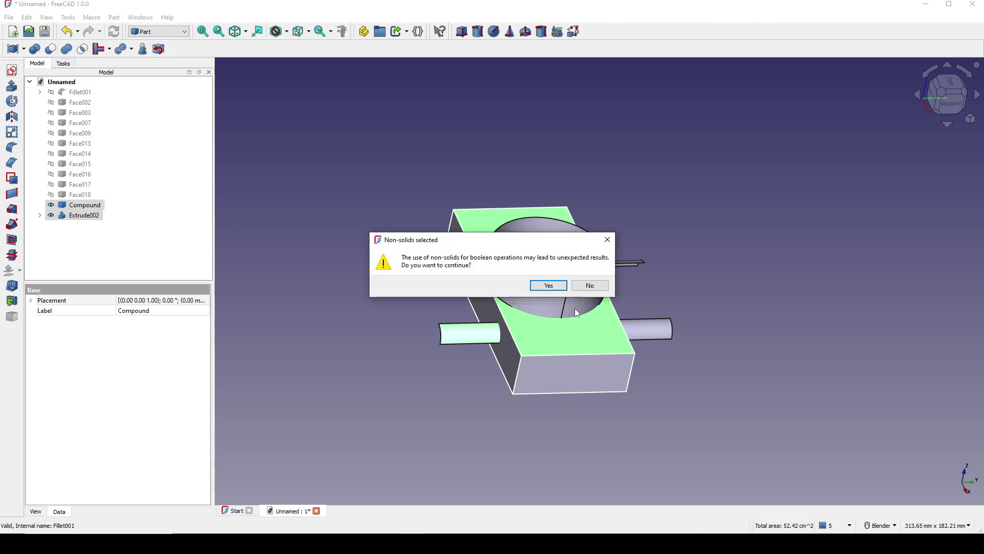
pyautogui.click(549, 286)
pyautogui.moveTo(624, 296); pyautogui.dragTo(739, 275, button='middle')
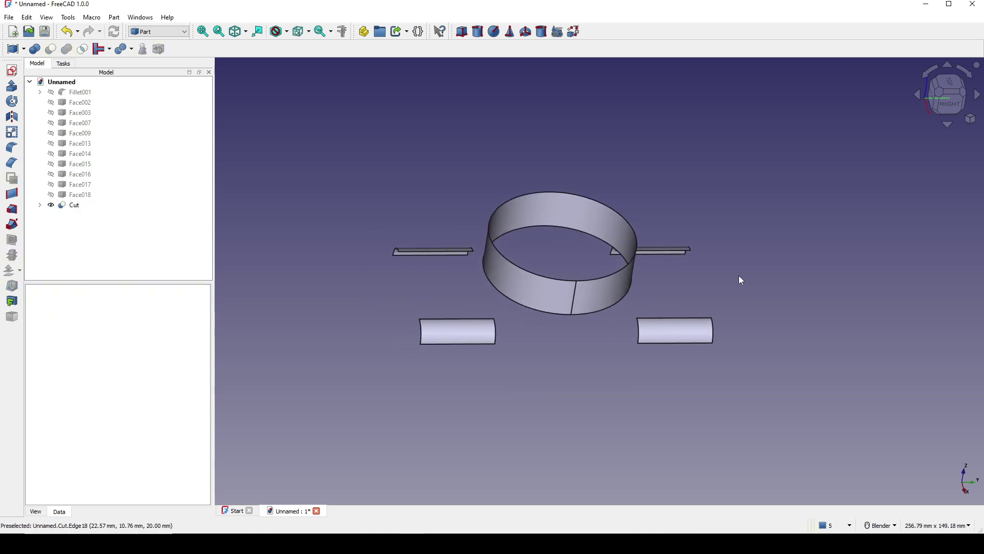
# Step: Show the hidden patch faces Face002 through Face018 again
pyautogui.click(77, 104)
pyautogui.keyDown('shift'); pyautogui.click(71, 195); pyautogui.keyUp('shift')
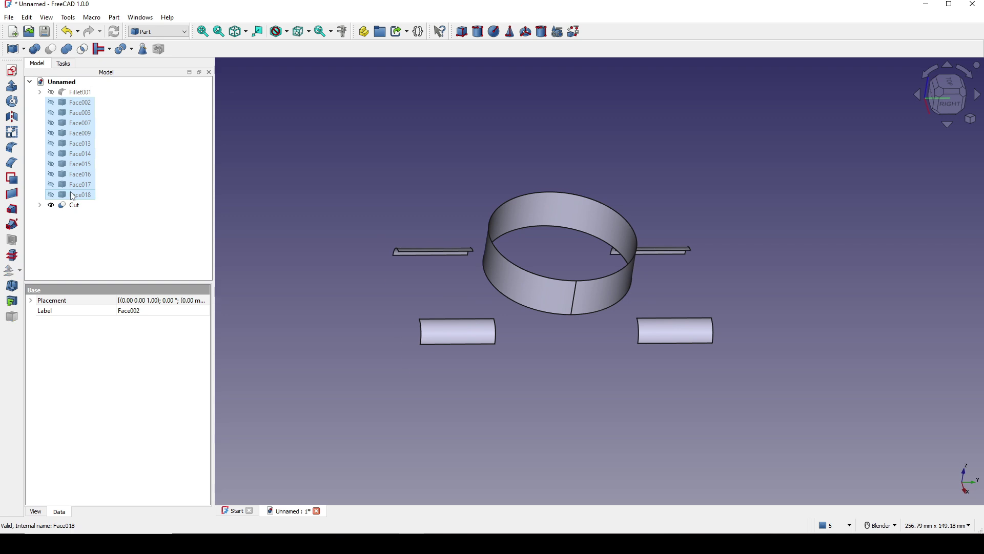
pyautogui.press('space')
pyautogui.moveTo(681, 365); pyautogui.dragTo(730, 370, button='middle')
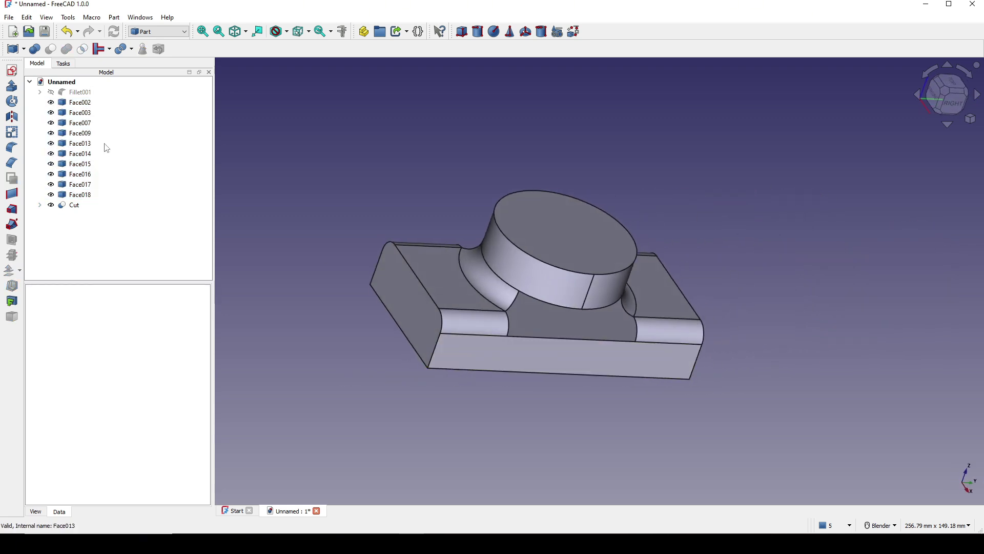
# Step: Fuse Face002–Face018 with Cut into Fusion001, accepting the non-solid warning
pyautogui.click(78, 104)
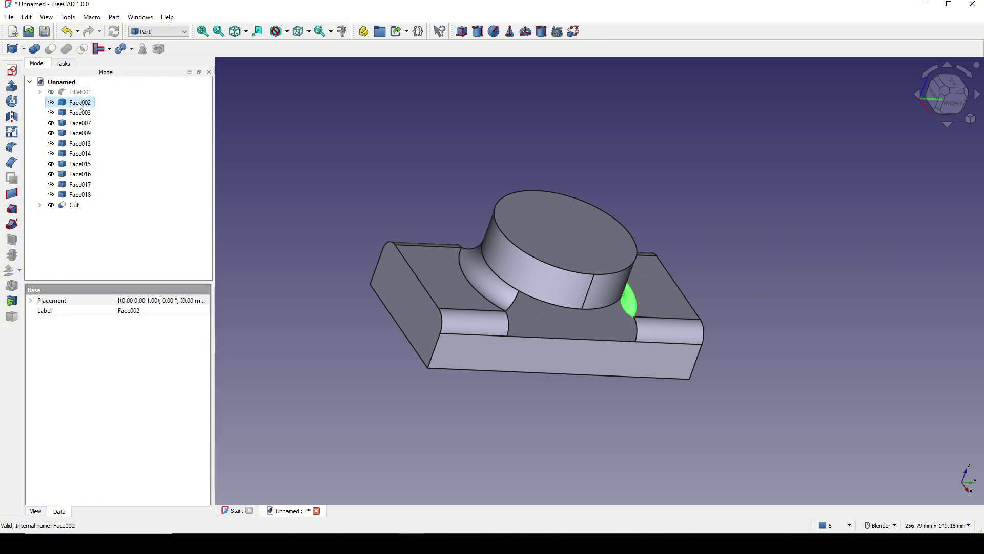
pyautogui.keyDown('shift'); pyautogui.click(74, 206); pyautogui.keyUp('shift')
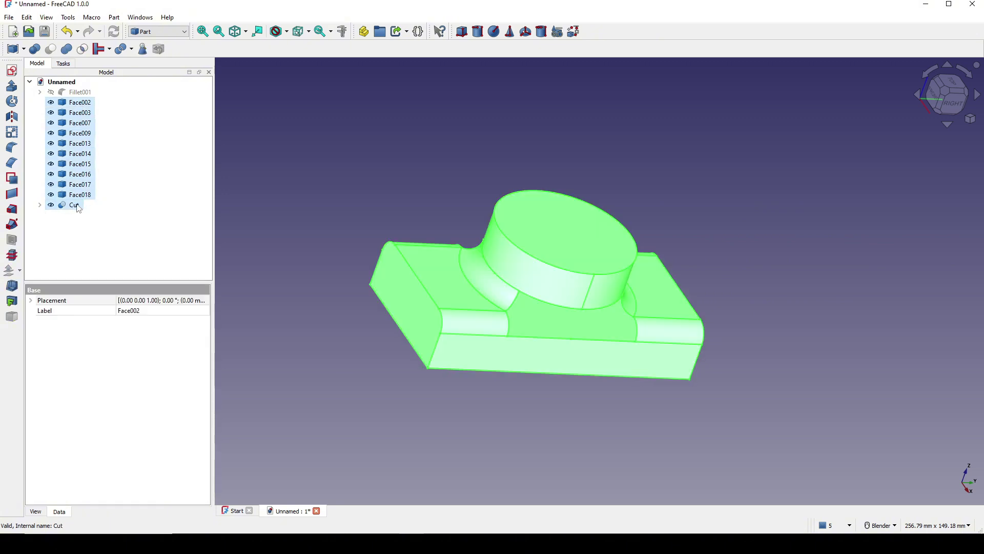
pyautogui.moveTo(542, 230); pyautogui.dragTo(523, 241, button='middle')
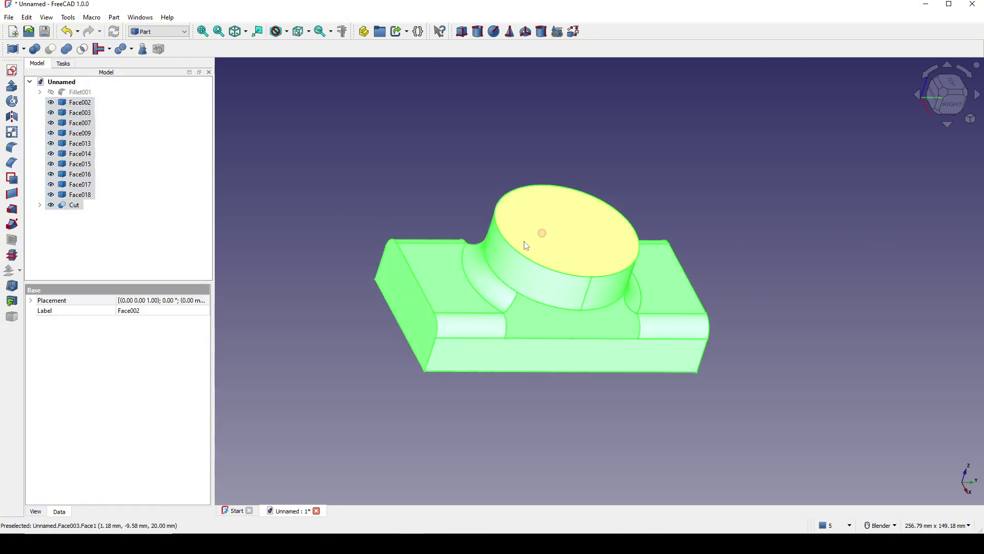
pyautogui.click(70, 52)
pyautogui.click(549, 286)
pyautogui.scroll(1, 669, 302)
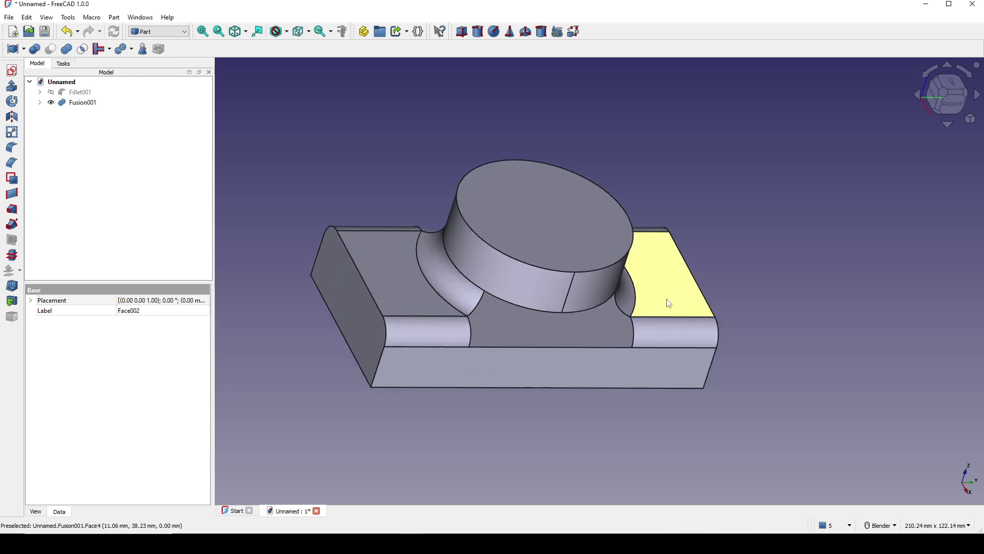
pyautogui.moveTo(669, 302); pyautogui.dragTo(595, 300, button='middle')
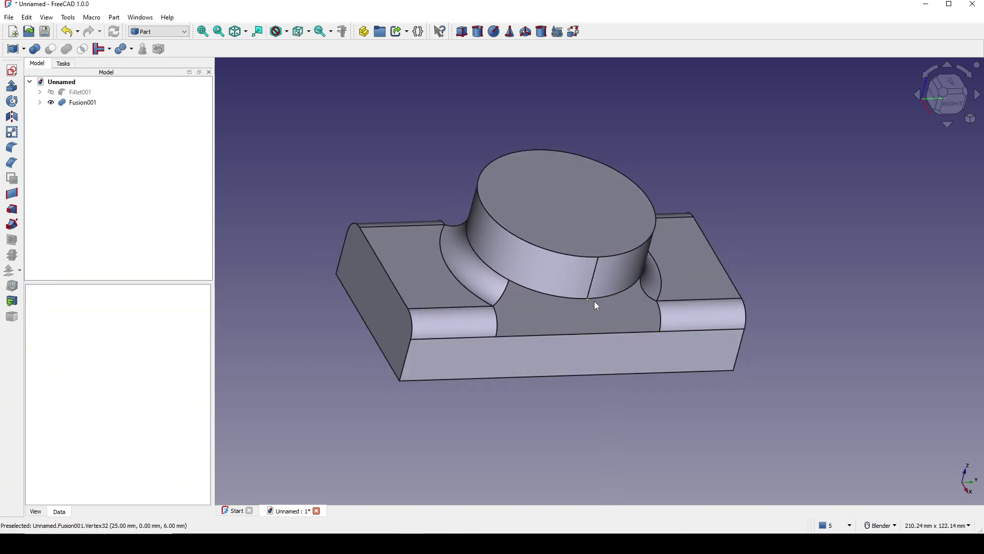
# Step: Check the cylinder's bottom edge to front vertex distance: 12.00 mm
pyautogui.scroll(2, 604, 337)
pyautogui.scroll(2, 615, 344)
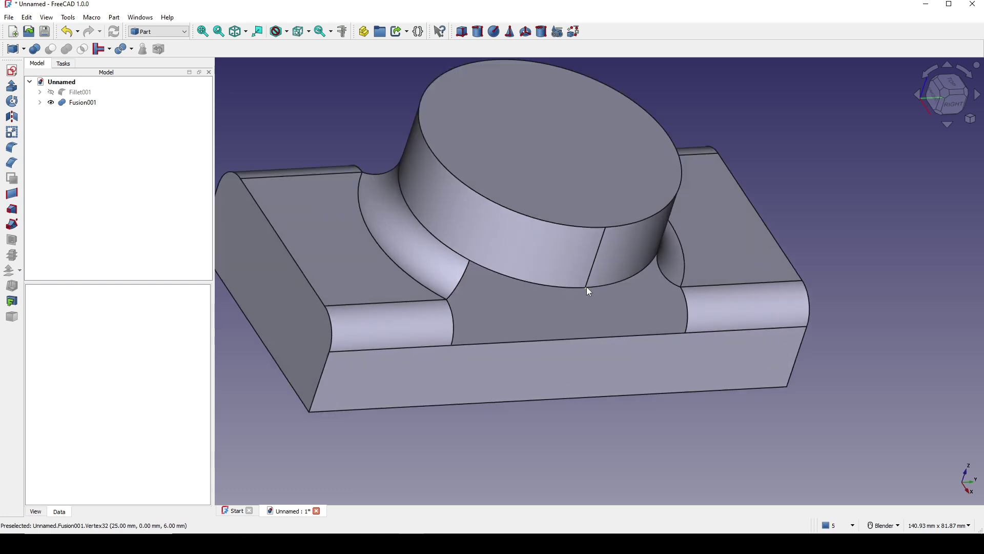
pyautogui.click(586, 287)
pyautogui.keyDown('ctrl'); pyautogui.click(568, 338); pyautogui.keyUp('ctrl')
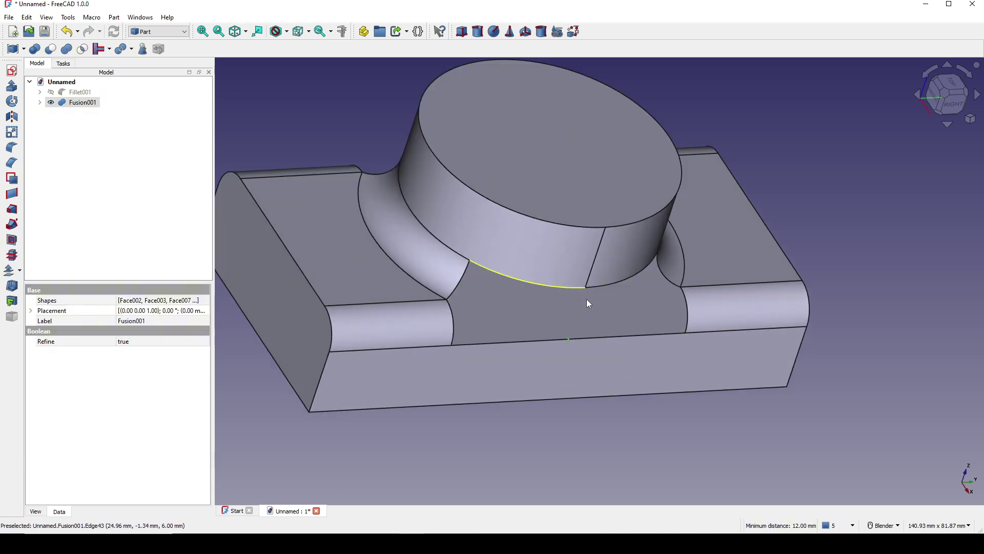
pyautogui.click(631, 435)
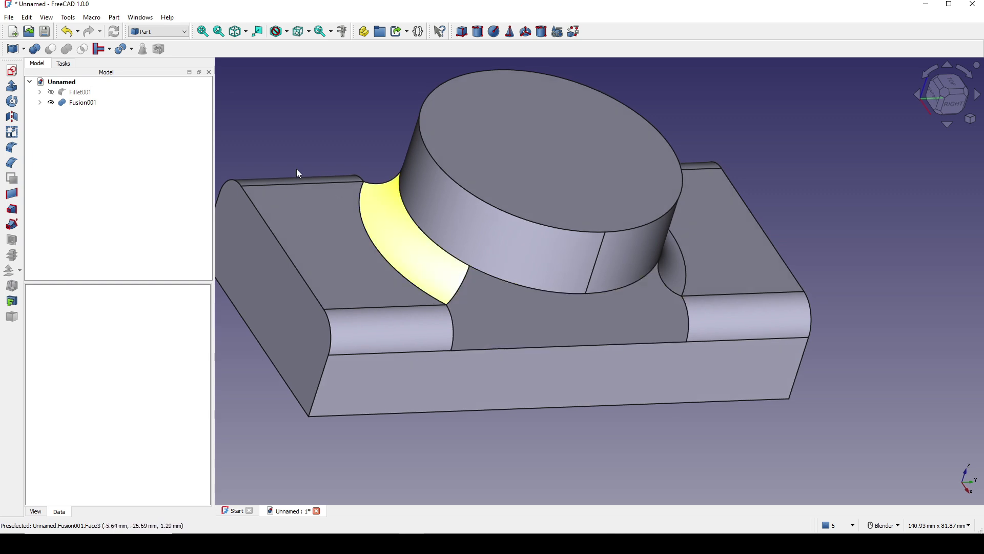
pyautogui.click(157, 32)
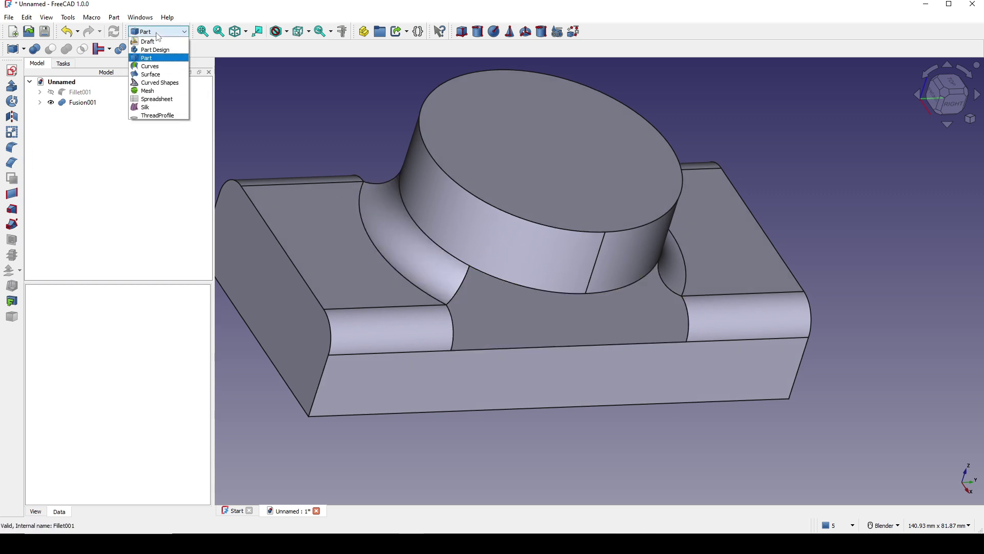
# Step: Create a Line linking two Fusion001 vertices across the front junction, then activate the Surface workbench
pyautogui.click(161, 68)
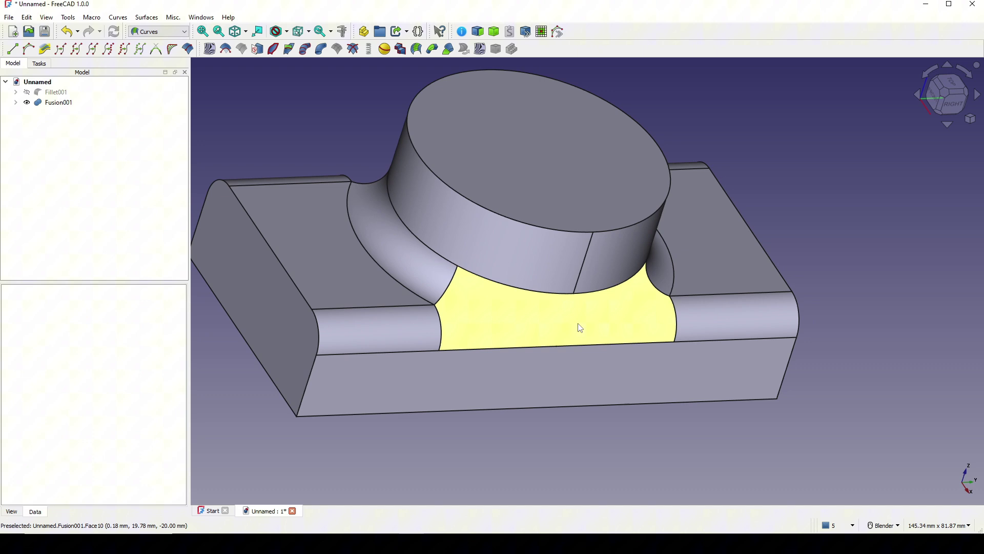
pyautogui.click(577, 294)
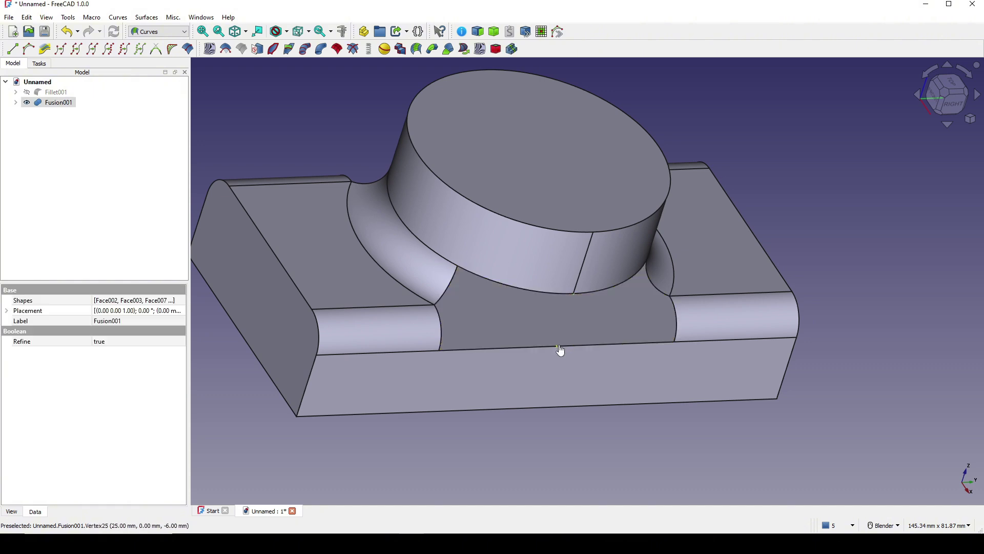
pyautogui.click(13, 49)
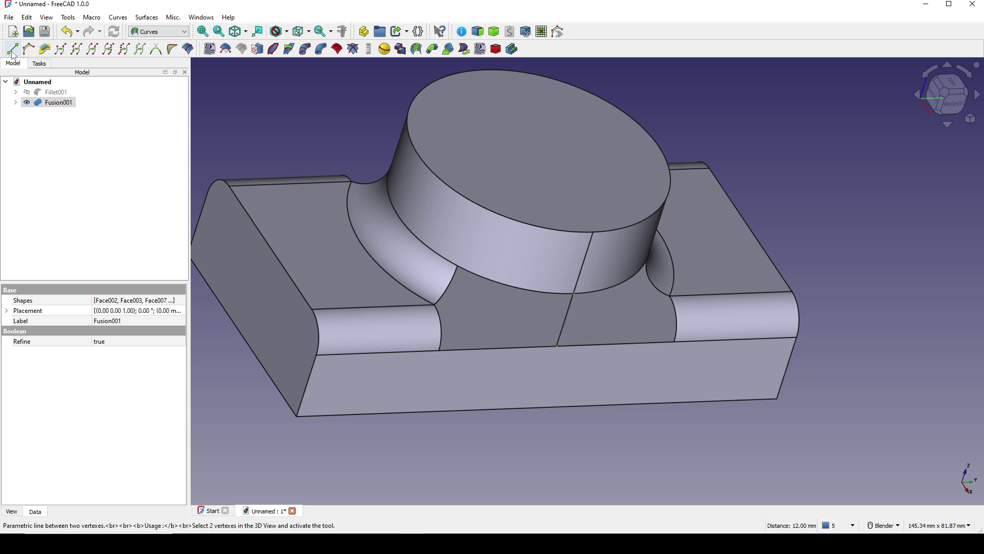
pyautogui.moveTo(604, 350); pyautogui.dragTo(593, 291, button='middle')
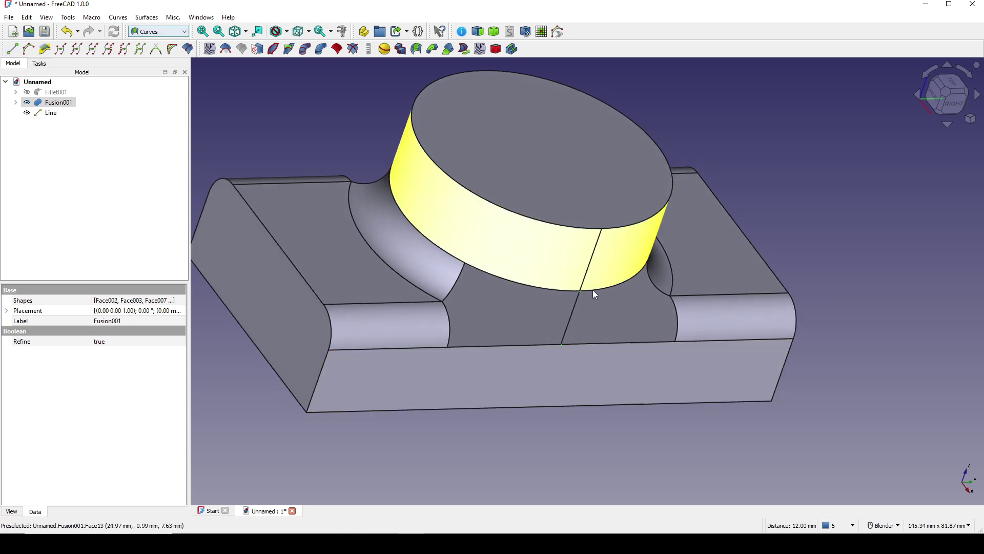
pyautogui.click(156, 32)
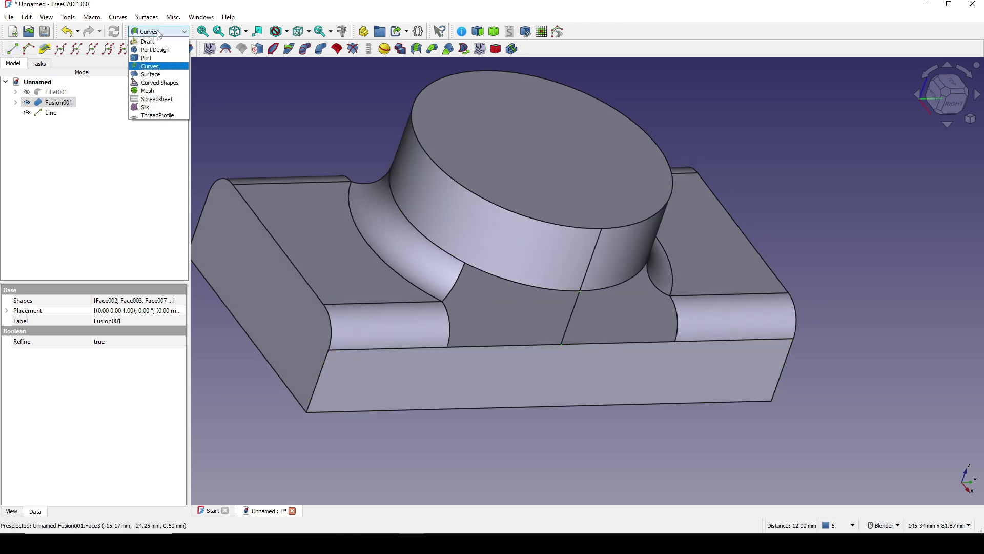
pyautogui.click(150, 75)
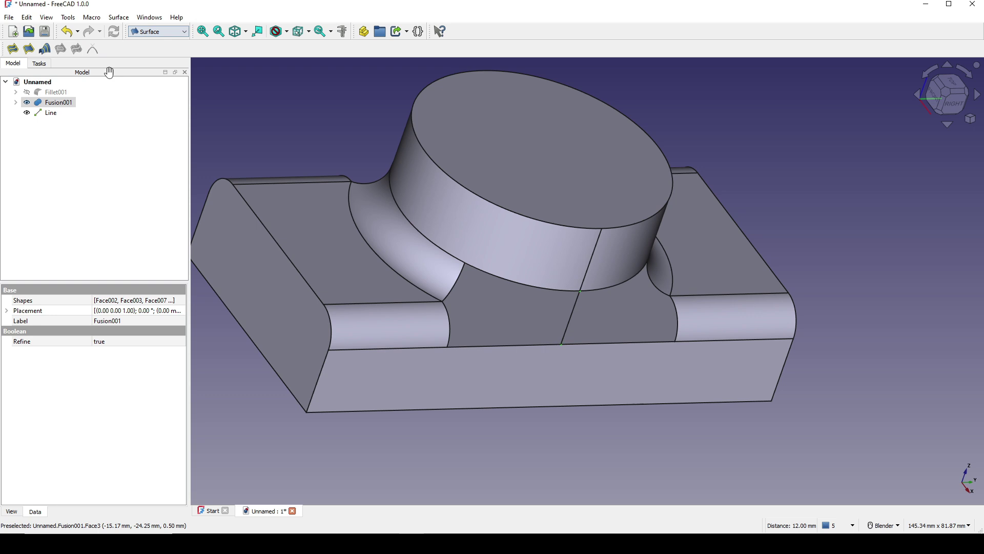
# Step: Start a Surface Filling and pick the eight boundary edges around the front junction
pyautogui.click(12, 49)
pyautogui.click(537, 293)
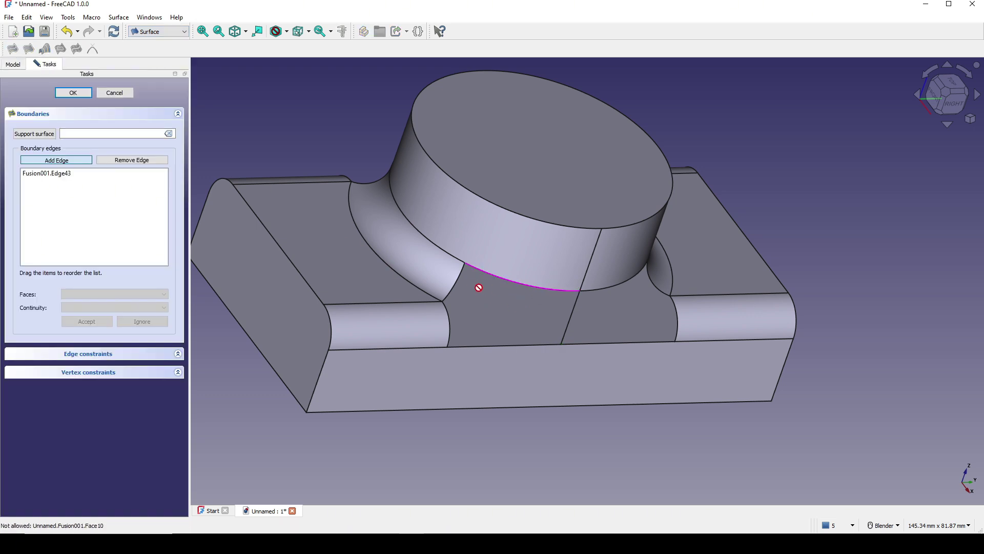
pyautogui.click(460, 291)
pyautogui.click(452, 321)
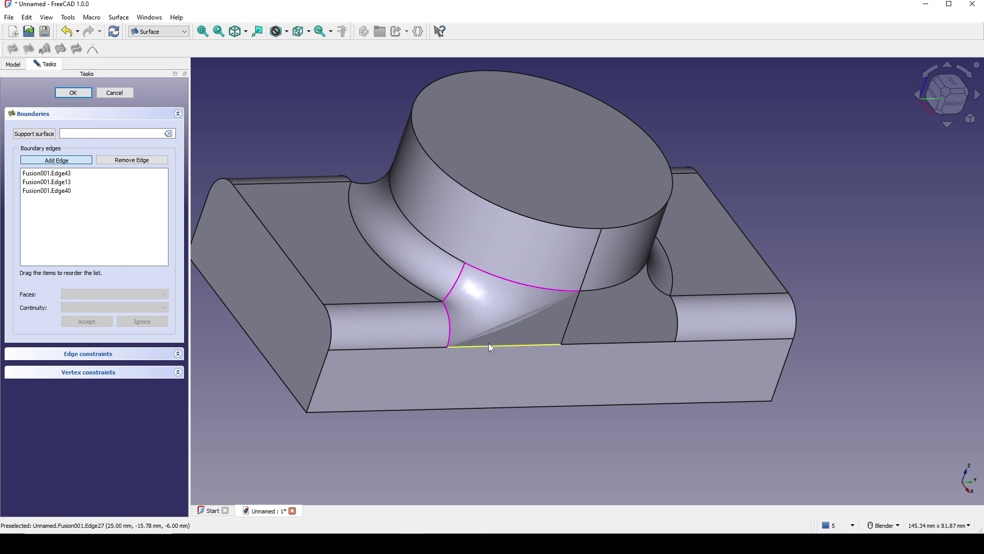
pyautogui.click(488, 345)
pyautogui.click(601, 344)
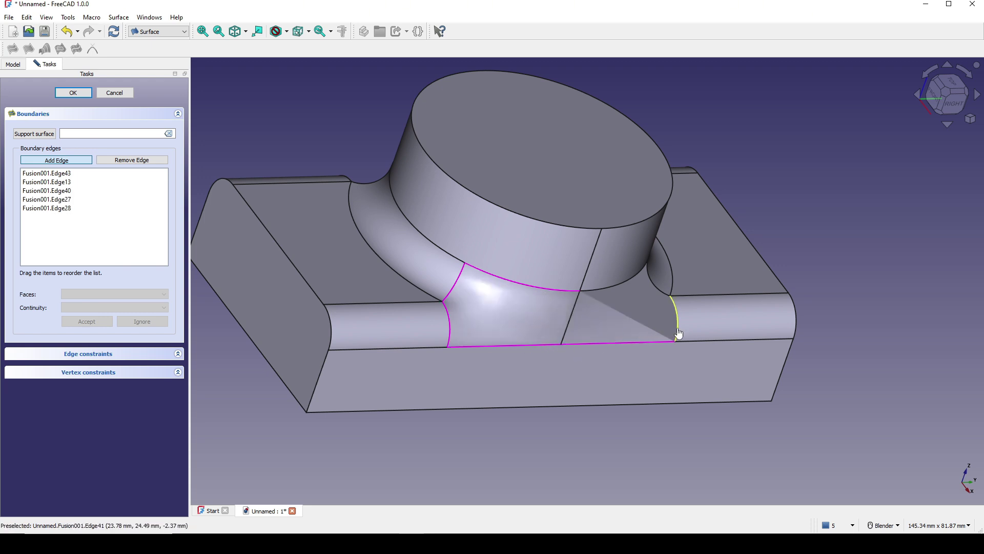
pyautogui.click(678, 333)
pyautogui.click(656, 290)
pyautogui.click(622, 285)
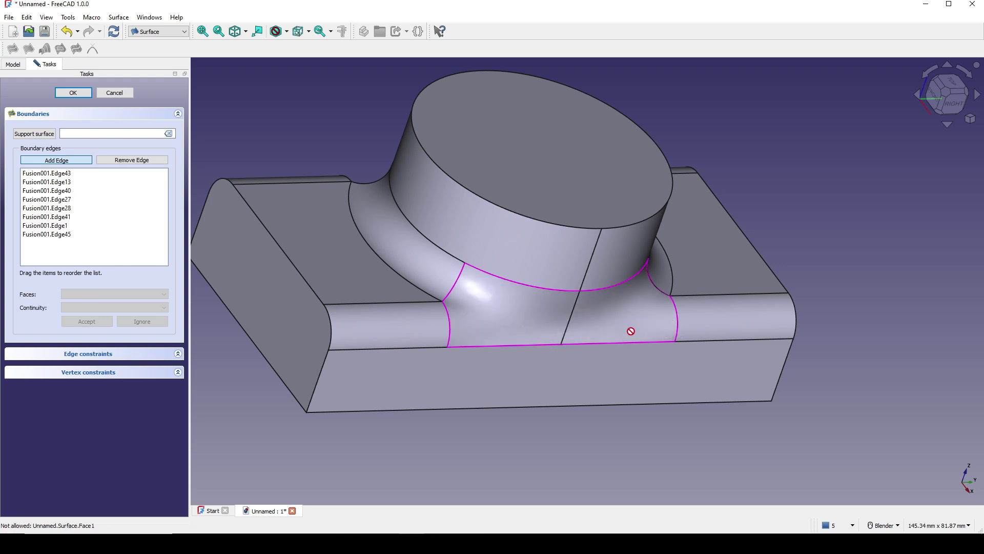
pyautogui.scroll(-2, 635, 349)
pyautogui.moveTo(641, 378)
pyautogui.mouseDown(button='middle')
pyautogui.moveTo(716, 376)
pyautogui.moveTo(659, 376)
pyautogui.mouseUp(button='middle')
pyautogui.scroll(1, 740, 377)
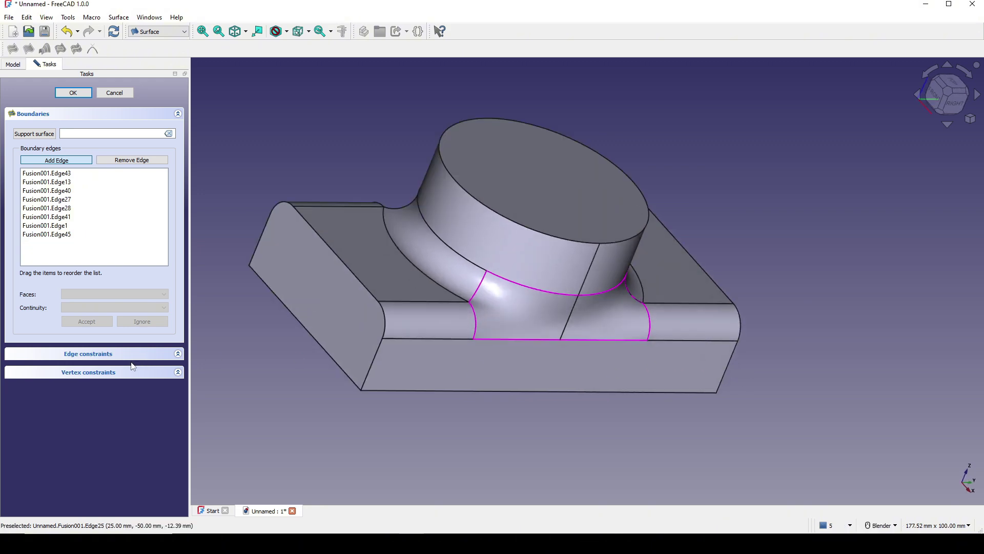
# Step: Add Line.Edge1 as a non-boundary guide edge of the filling
pyautogui.click(104, 355)
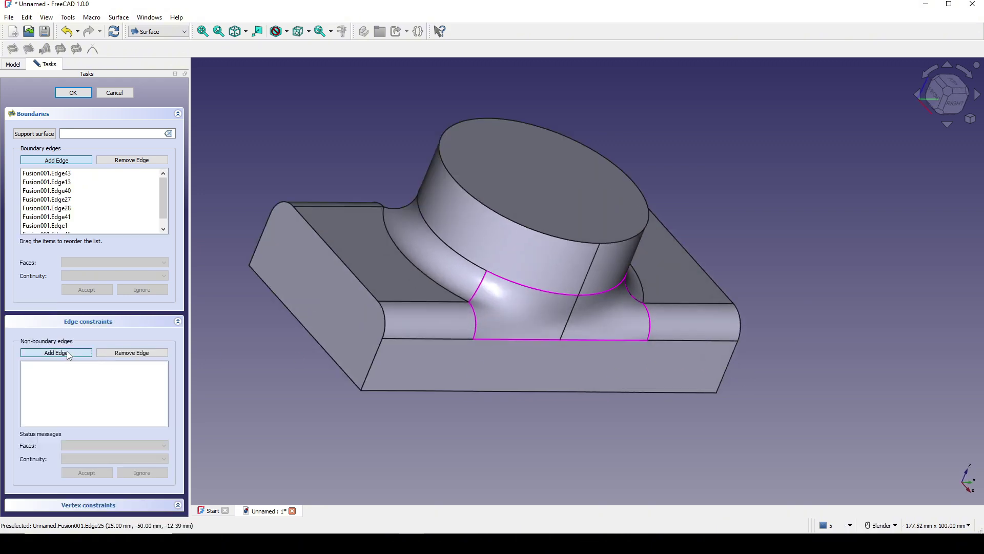
pyautogui.scroll(1, 554, 350)
pyautogui.click(568, 325)
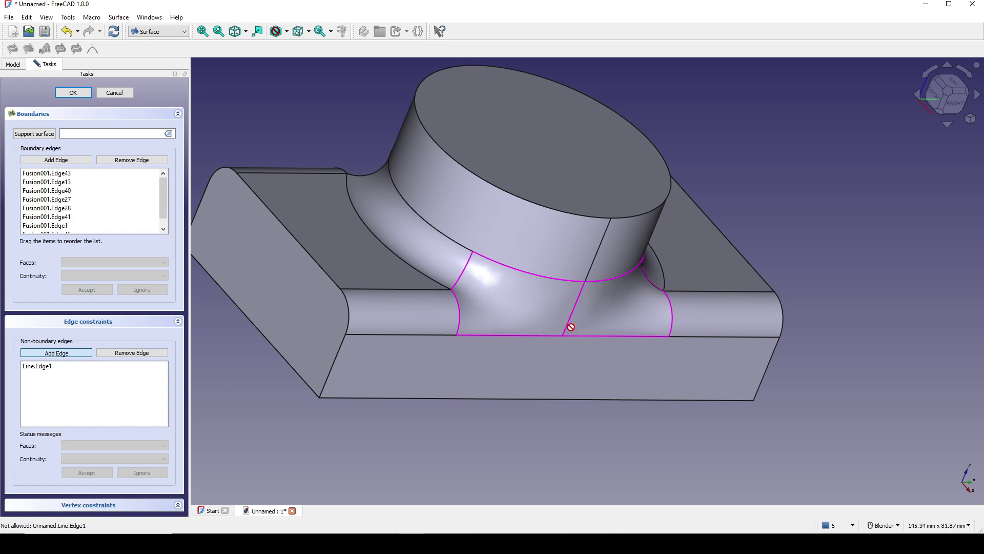
pyautogui.scroll(-1, 653, 409)
pyautogui.moveTo(653, 408); pyautogui.dragTo(703, 390, button='middle')
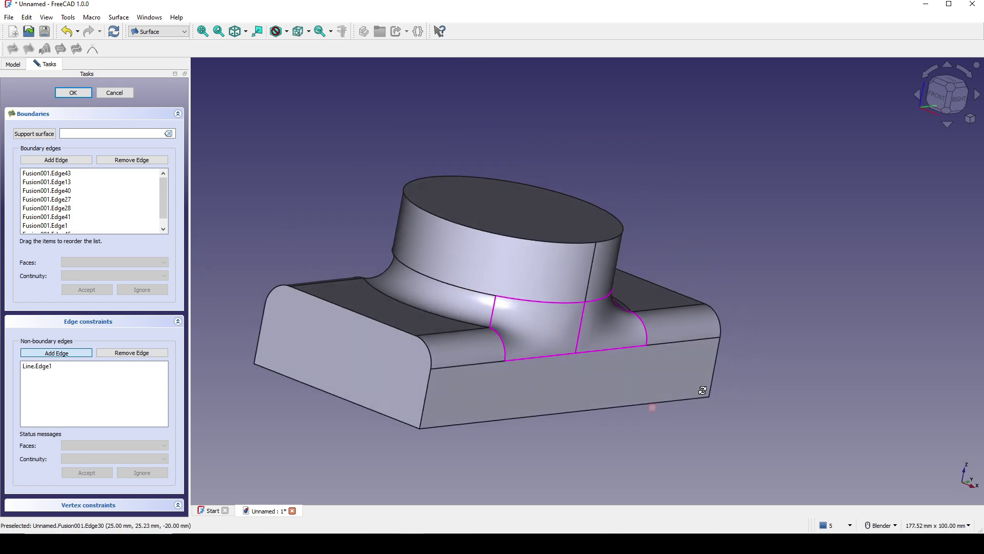
# Step: Give Edge43, Edge13 and Edge40 an adjacent face and G1 continuity
pyautogui.doubleClick(51, 174)
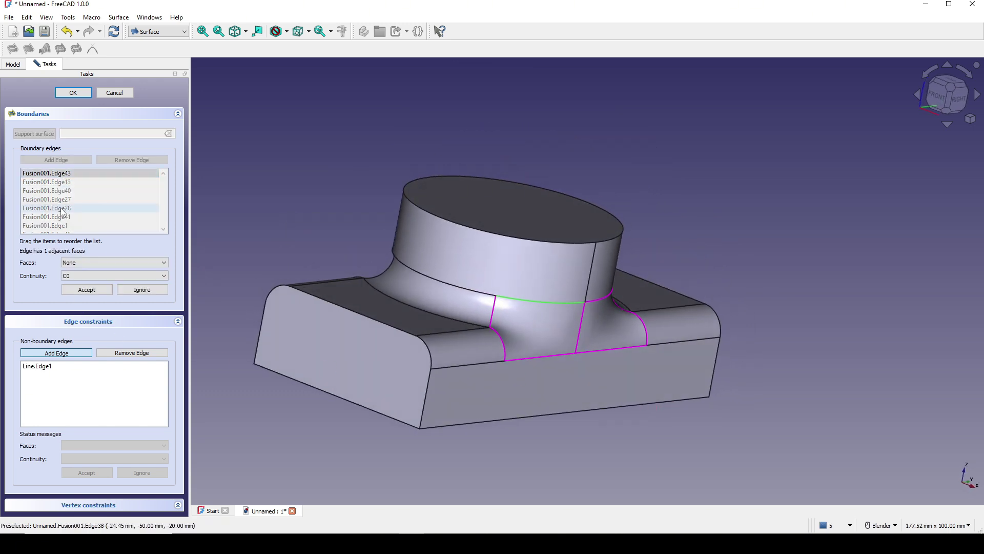
pyautogui.click(88, 275)
pyautogui.click(89, 276)
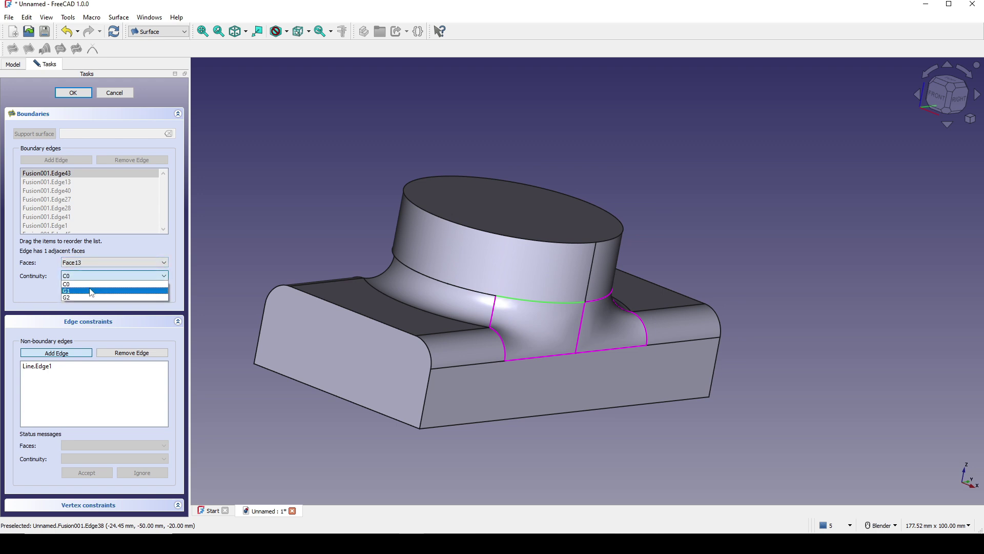
pyautogui.click(90, 290)
pyautogui.click(90, 290)
pyautogui.doubleClick(57, 182)
pyautogui.click(86, 276)
pyautogui.click(87, 289)
pyautogui.click(86, 290)
pyautogui.doubleClick(57, 191)
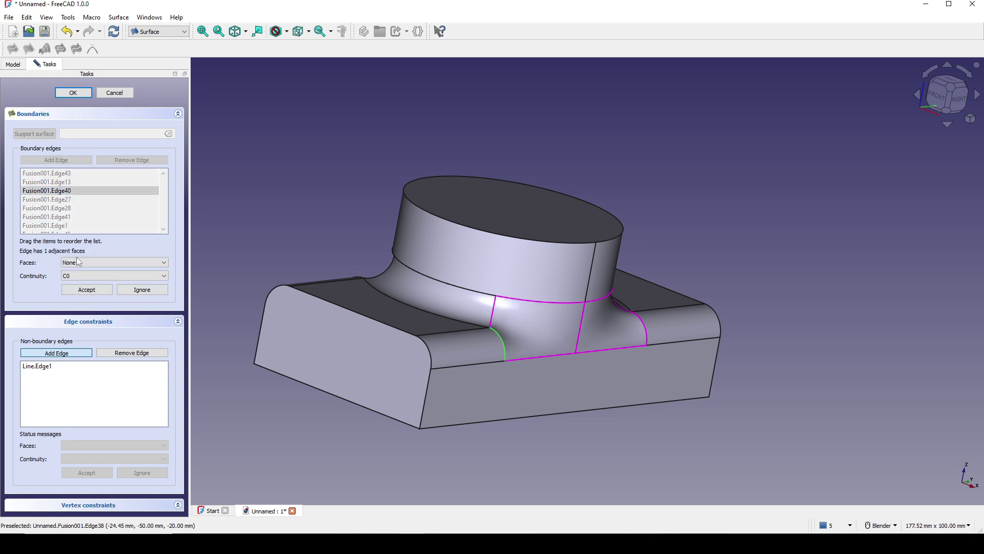
pyautogui.click(82, 276)
pyautogui.click(82, 288)
# Step: Set the adjacent face and G1 continuity for Edge27, Edge28 and Edge41
pyautogui.doubleClick(58, 199)
pyautogui.click(84, 276)
pyautogui.click(85, 289)
pyautogui.doubleClick(57, 209)
pyautogui.click(86, 276)
pyautogui.click(86, 289)
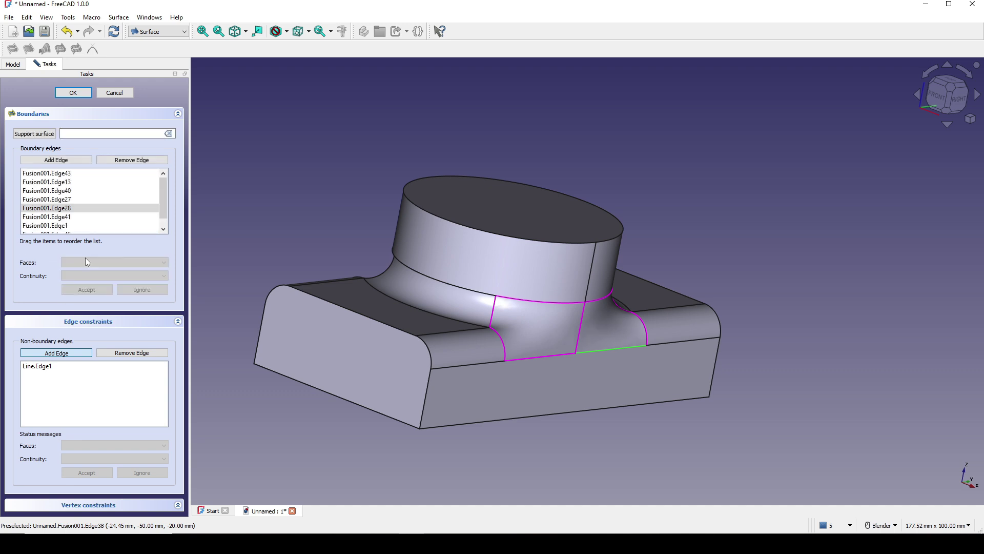
pyautogui.doubleClick(59, 217)
pyautogui.click(88, 278)
pyautogui.click(89, 285)
pyautogui.click(87, 290)
# Step: Assign face and G1 continuity to Edge1 and Edge45 (Face13), then confirm the filling
pyautogui.doubleClick(58, 226)
pyautogui.click(82, 276)
pyautogui.click(87, 290)
pyautogui.doubleClick(58, 225)
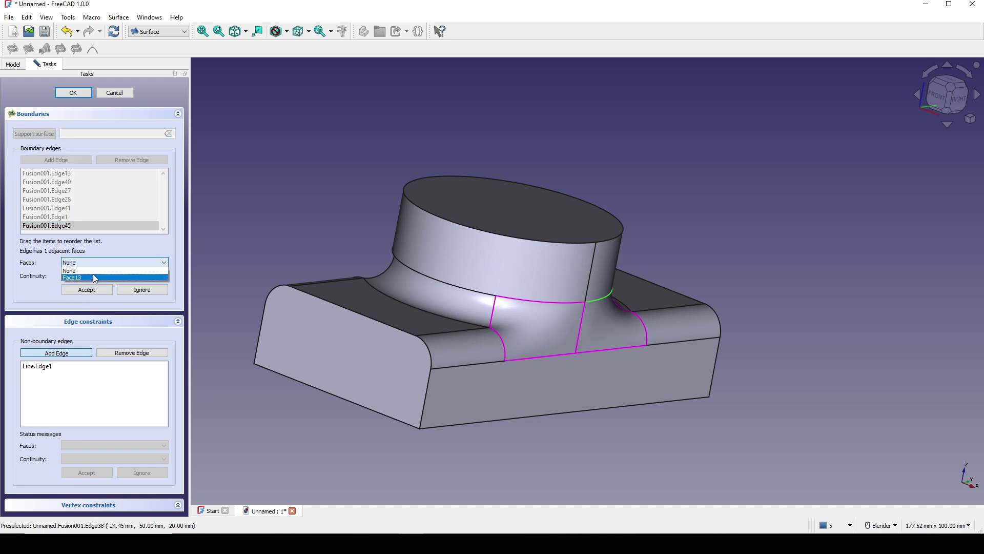
pyautogui.click(90, 290)
pyautogui.moveTo(574, 324); pyautogui.dragTo(518, 329, button='middle')
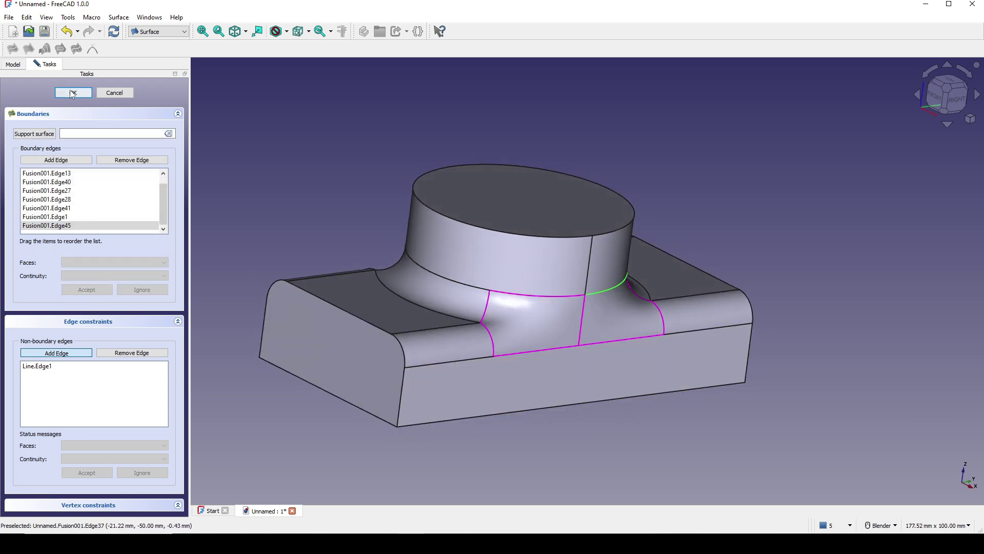
pyautogui.click(72, 94)
pyautogui.scroll(-1, 571, 282)
# Step: Mirror the filled surface across the YZ plane in the Part workbench
pyautogui.keyDown('shift'); pyautogui.moveTo(575, 287); pyautogui.dragTo(582, 326, button='middle'); pyautogui.keyUp('shift')
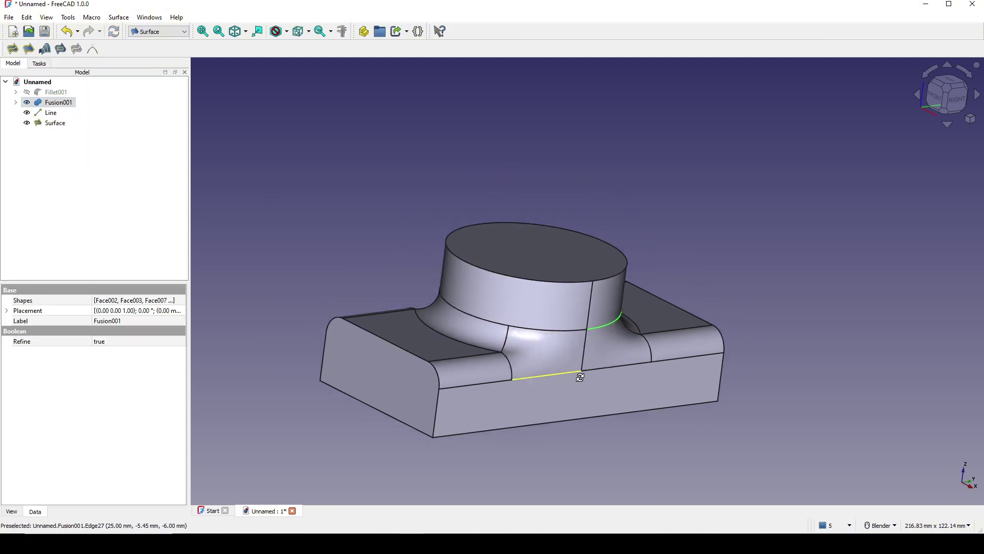
pyautogui.moveTo(580, 375); pyautogui.dragTo(586, 382, button='middle')
pyautogui.click(558, 359)
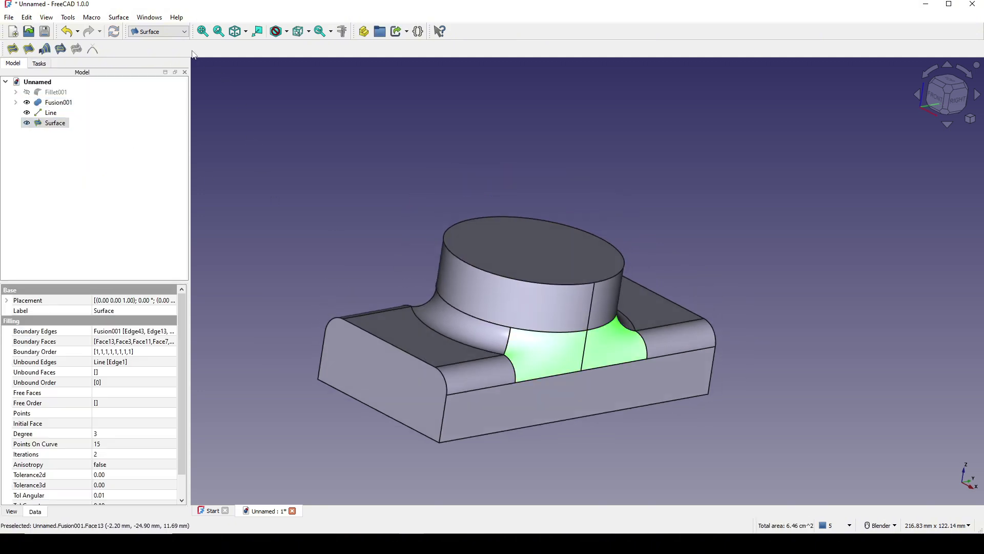
pyautogui.click(159, 32)
pyautogui.click(159, 58)
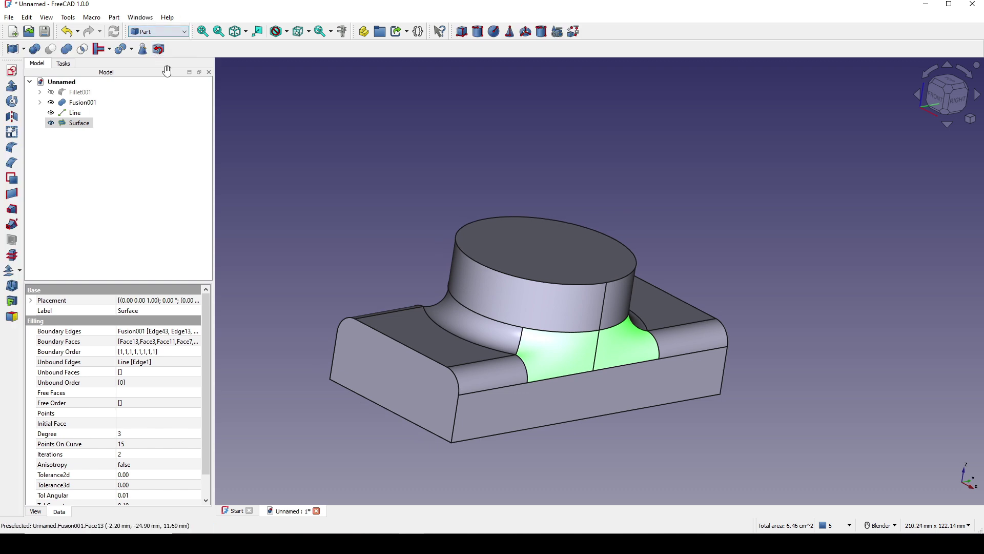
pyautogui.click(12, 116)
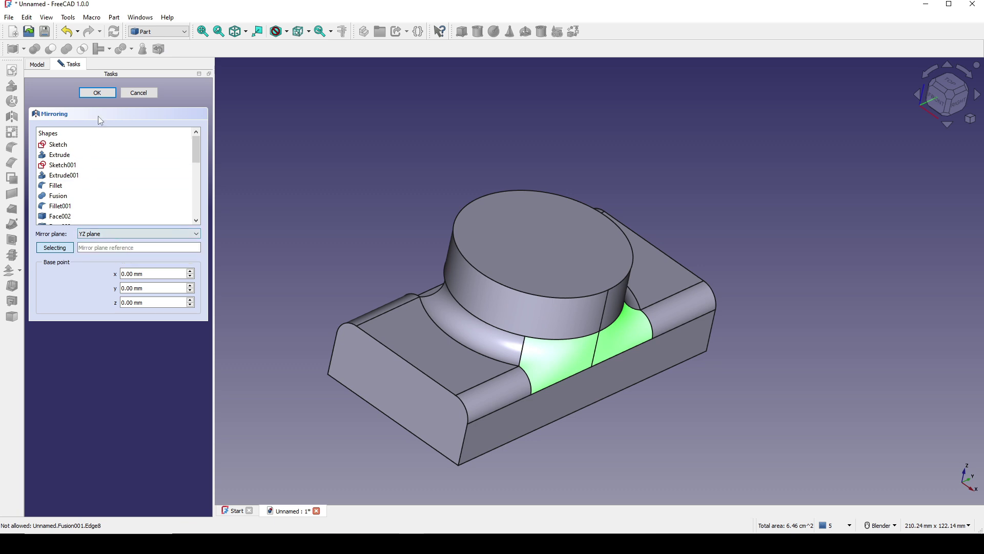
pyautogui.click(97, 93)
# Step: Hide the helper Line and select Fusion001, the mirrored surface and Surface
pyautogui.moveTo(413, 315); pyautogui.dragTo(563, 374, button='middle')
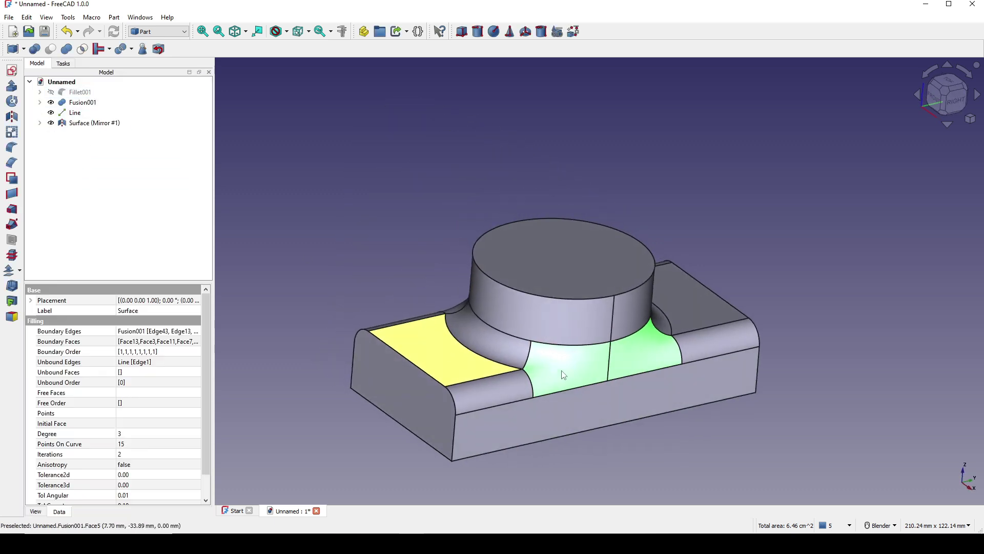
pyautogui.click(83, 116)
pyautogui.press('space')
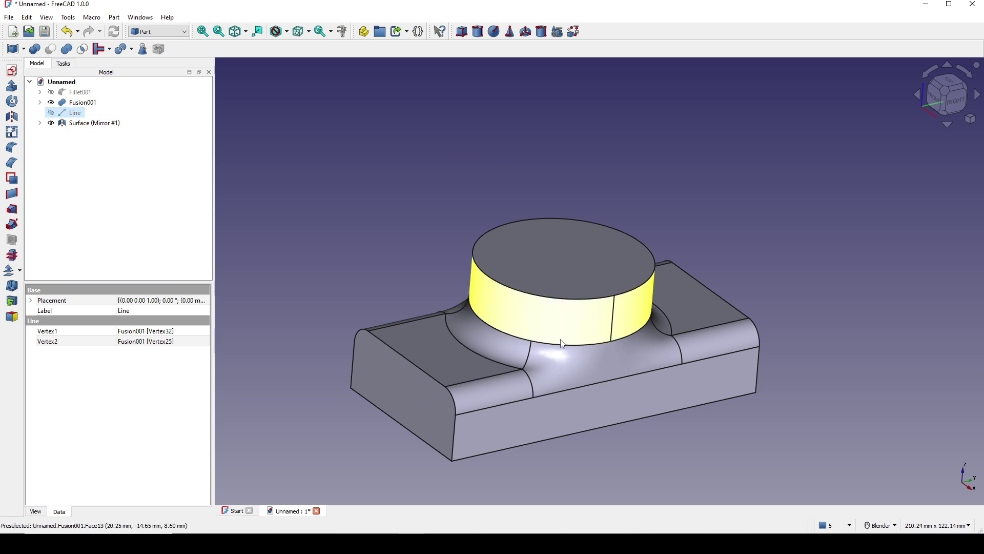
pyautogui.scroll(-2, 531, 299)
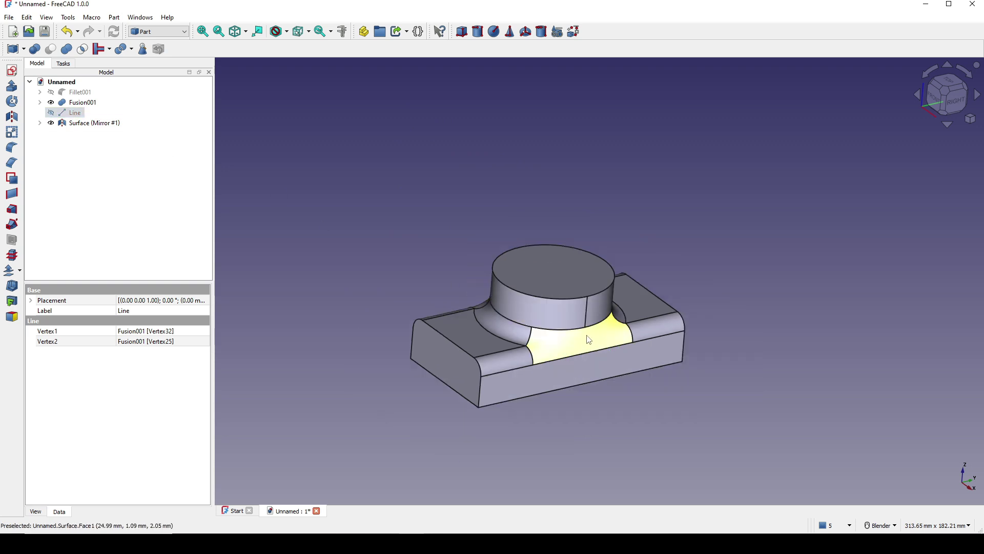
pyautogui.click(82, 102)
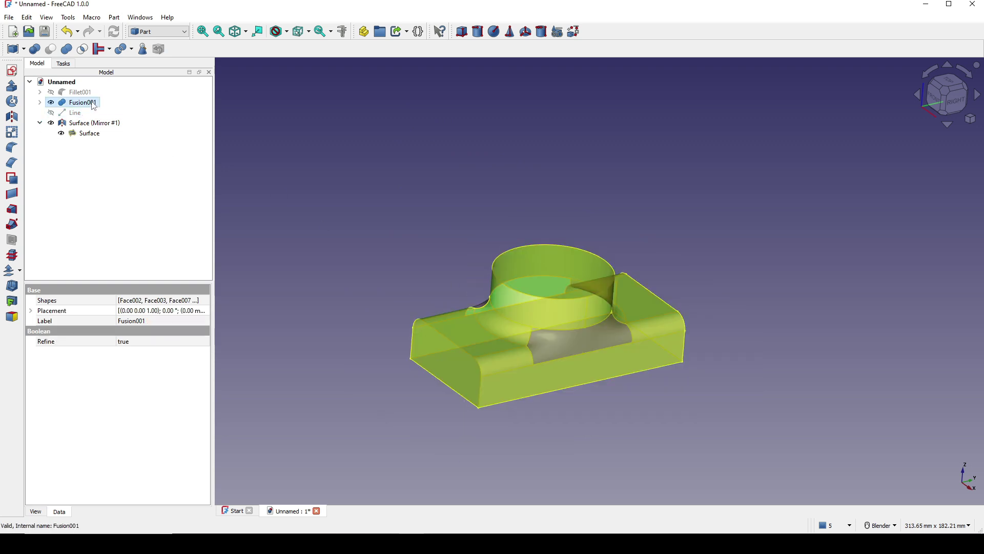
pyautogui.keyDown('ctrl'); pyautogui.click(93, 124); pyautogui.keyUp('ctrl')
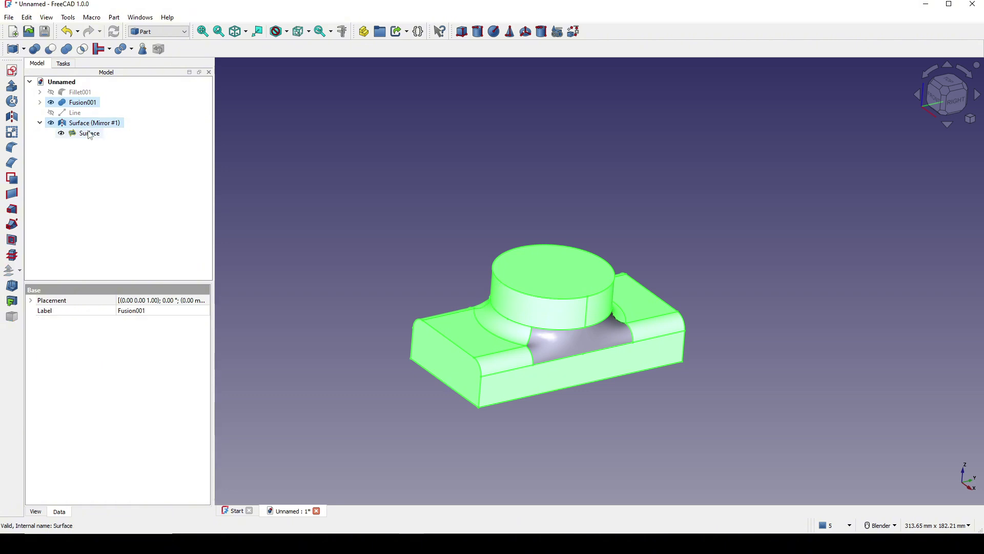
pyautogui.keyDown('ctrl'); pyautogui.click(90, 134); pyautogui.keyUp('ctrl')
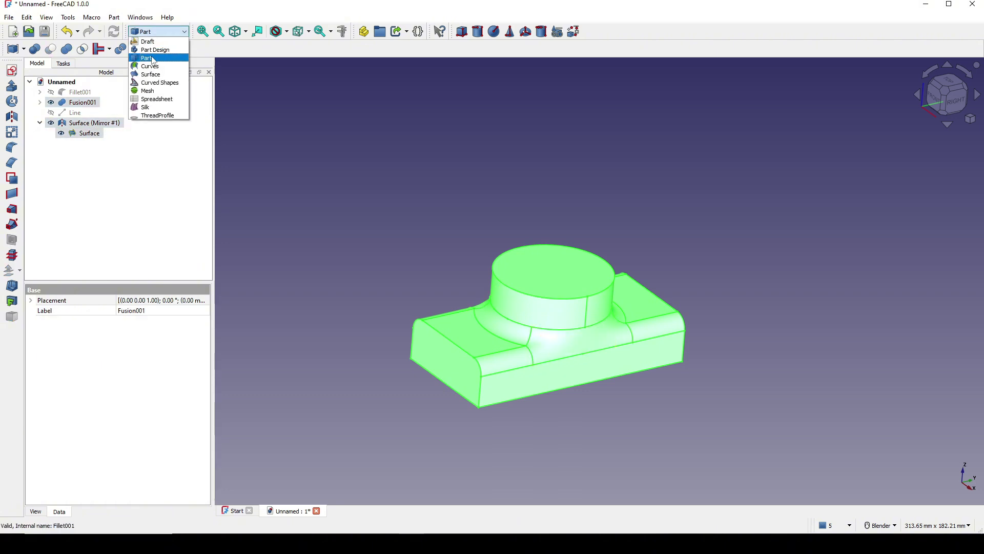
# Step: Convert Fusion001 and both filled surfaces into one solid with Curves' Shape-to-Solid, then inspect it
pyautogui.click(151, 66)
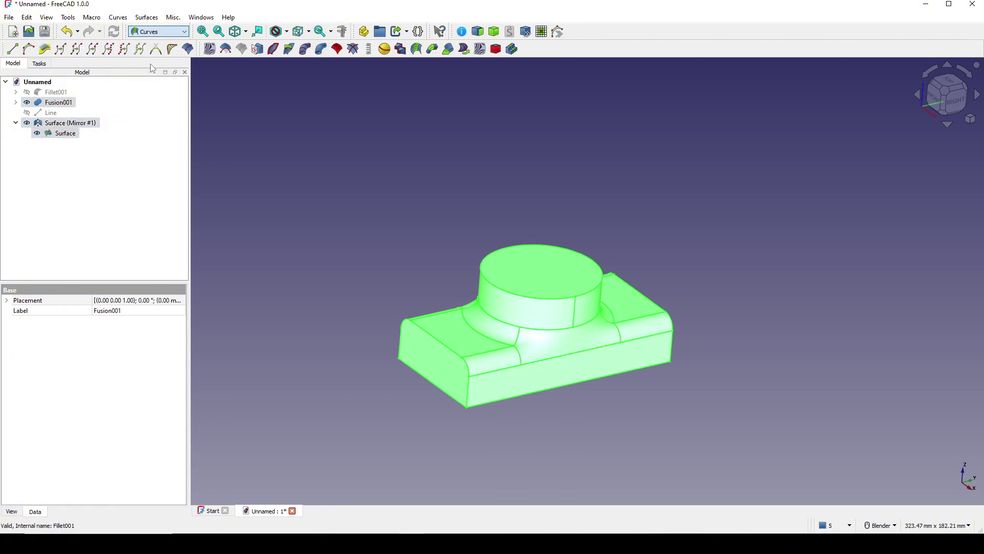
pyautogui.click(493, 34)
pyautogui.moveTo(603, 242); pyautogui.dragTo(610, 248, button='middle')
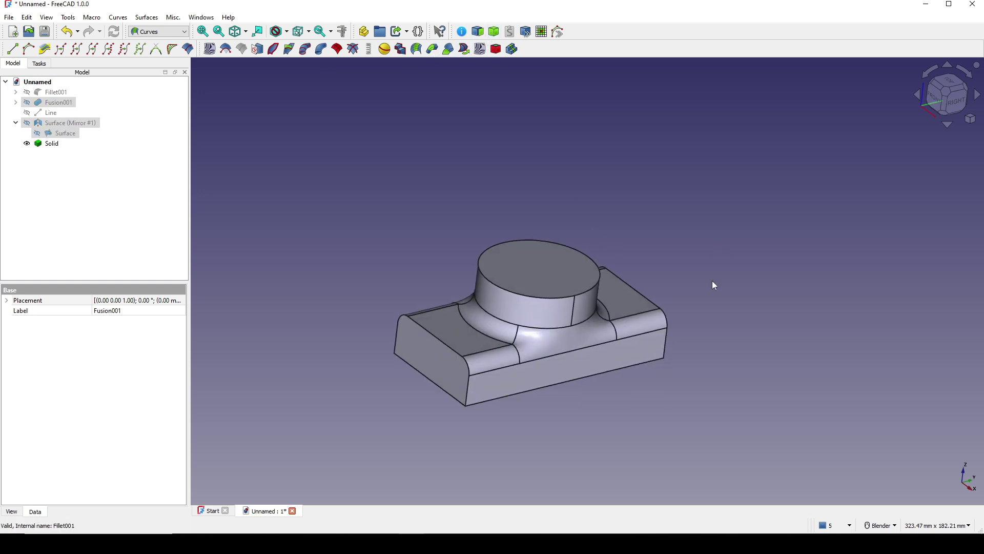
pyautogui.click(712, 283)
pyautogui.scroll(2, 689, 330)
pyautogui.moveTo(690, 331); pyautogui.dragTo(737, 316, button='middle')
pyautogui.scroll(1, 697, 344)
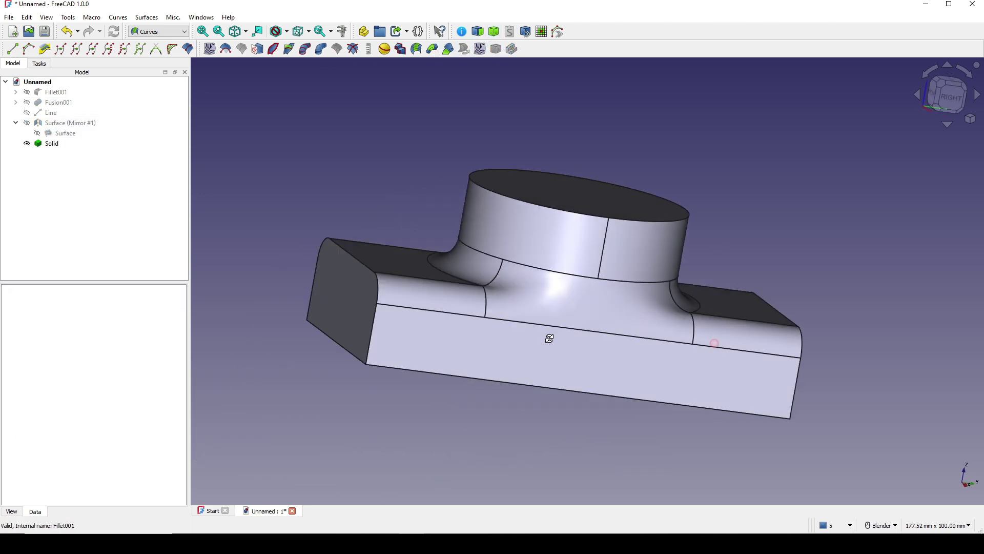